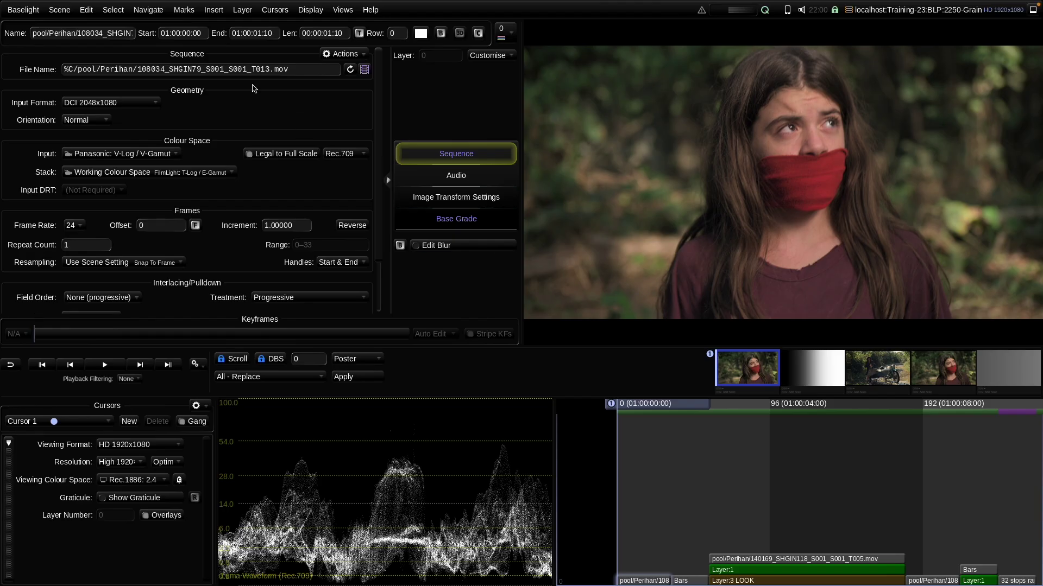
Insert an Add Grain effect on the first shot and set its grain intensity to 4.8.
left_click(213, 10)
mouse_move(270, 58)
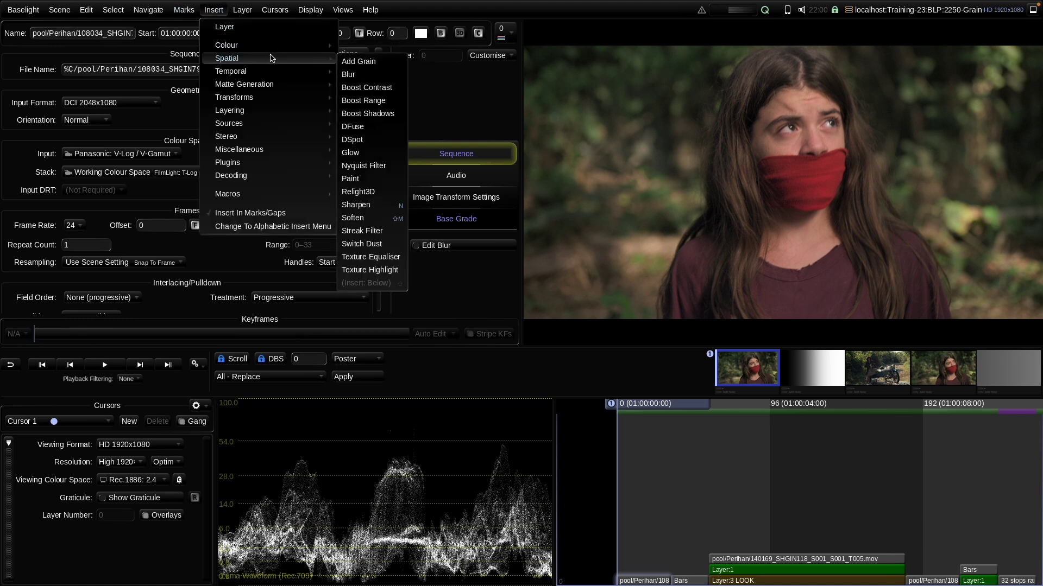
left_click(374, 63)
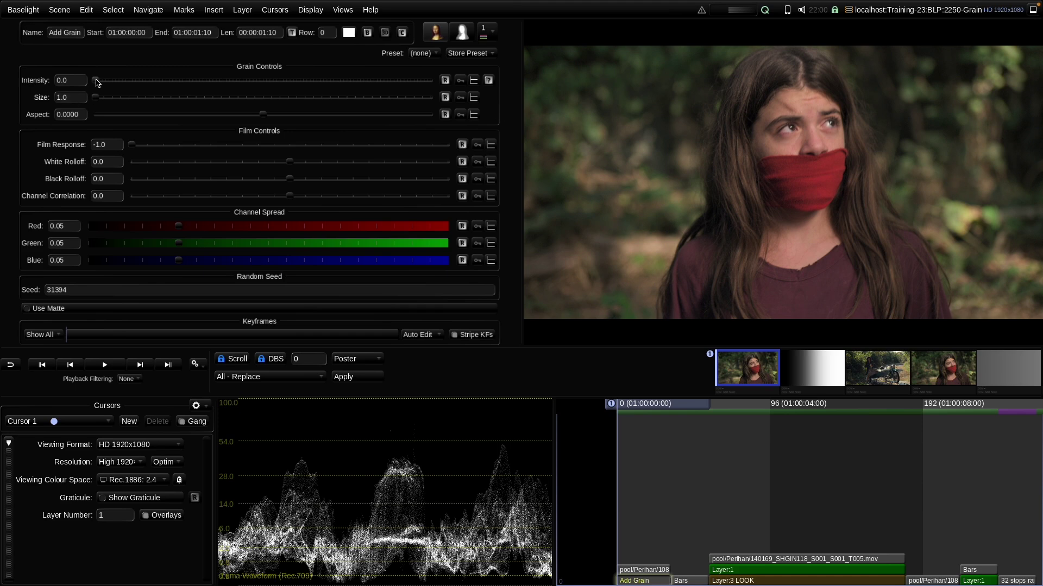
left_click_drag(97, 82, 259, 81)
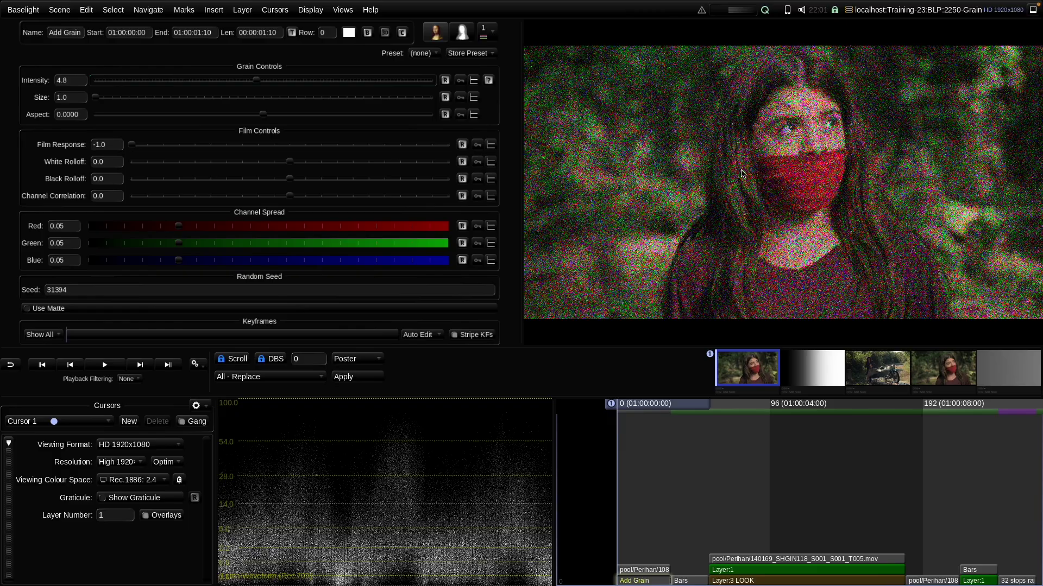
Test the grain's Channel Correlation at 1.0 and -1.0 on the woman's face, and leave it at 0.7.
scroll(744, 174, "up", 3)
scroll(869, 109, "up", 3)
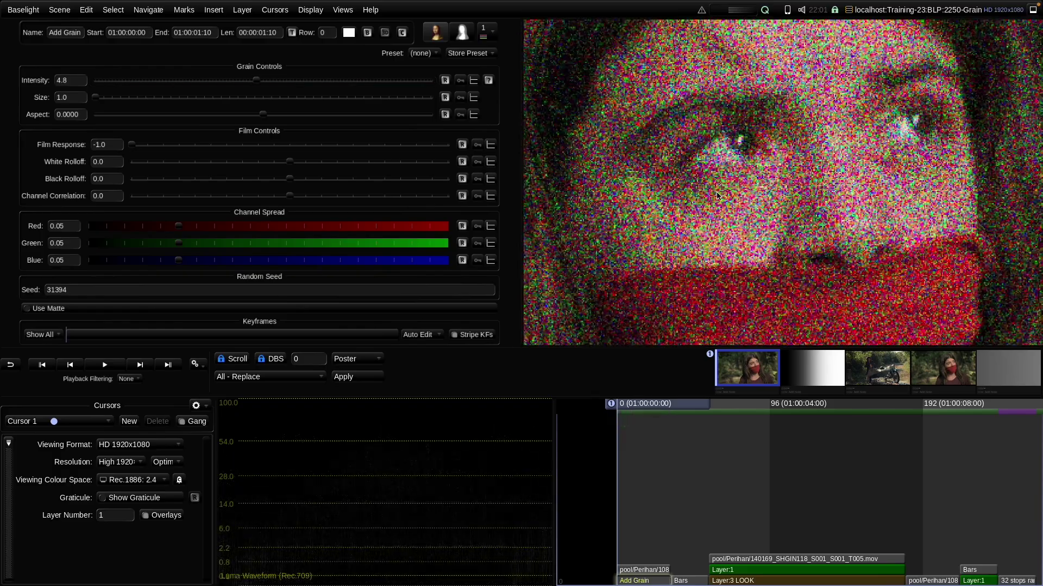
scroll(752, 186, "up", 1)
scroll(752, 186, "down", 3)
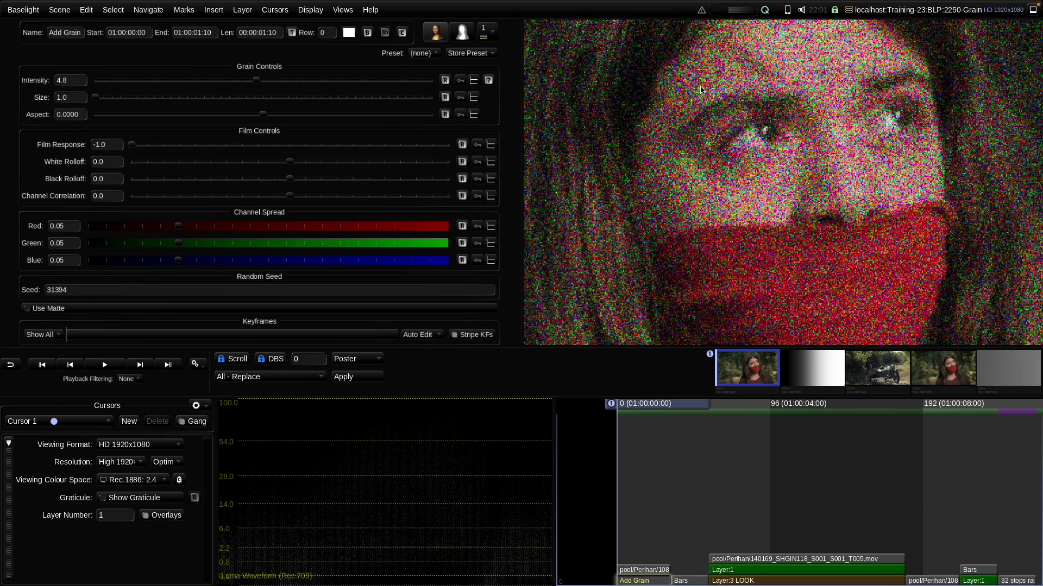
left_click_drag(763, 163, 749, 202)
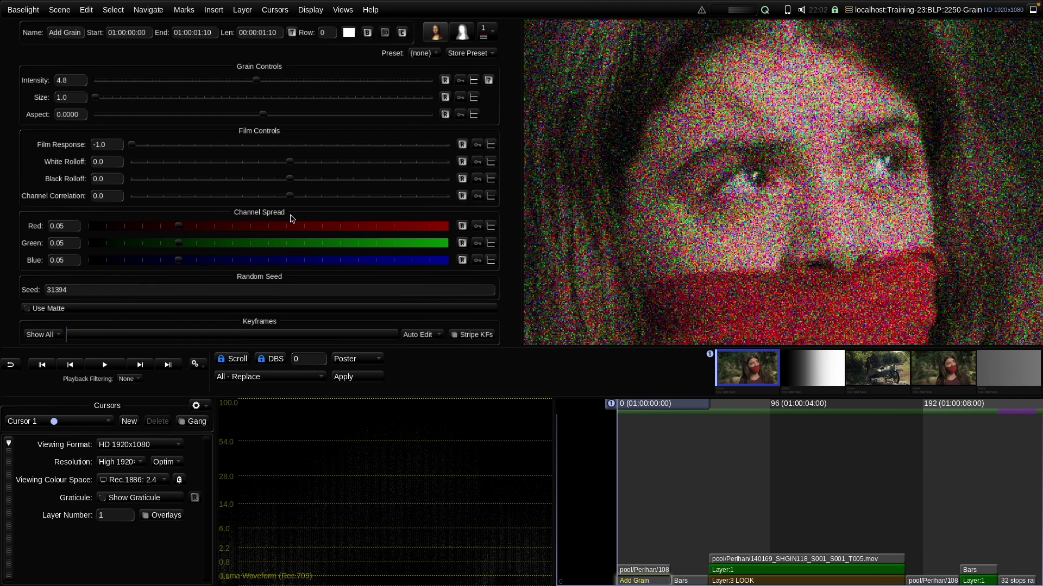
left_click_drag(292, 198, 477, 211)
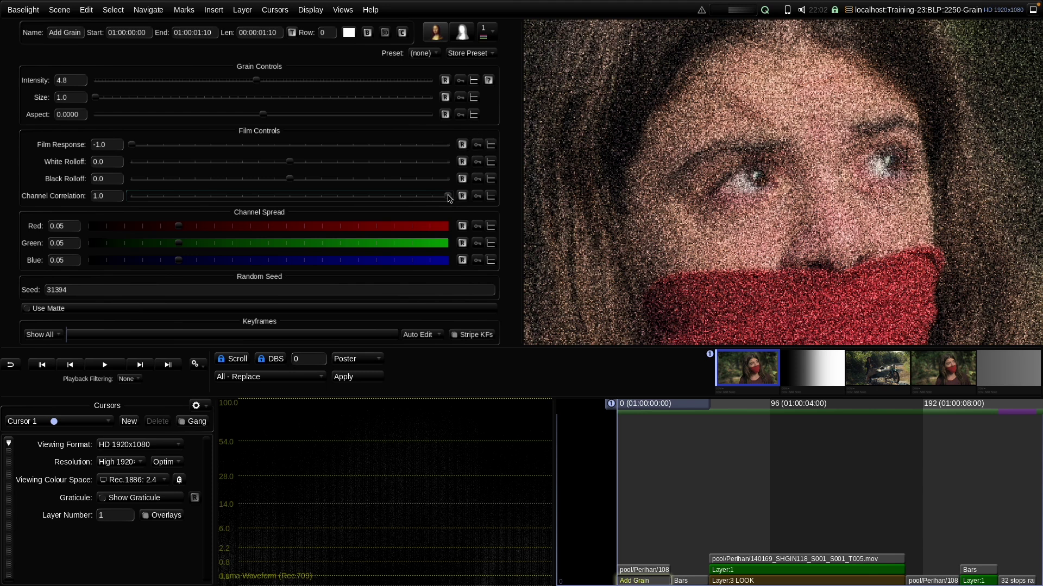
left_click_drag(448, 200, 0, 254)
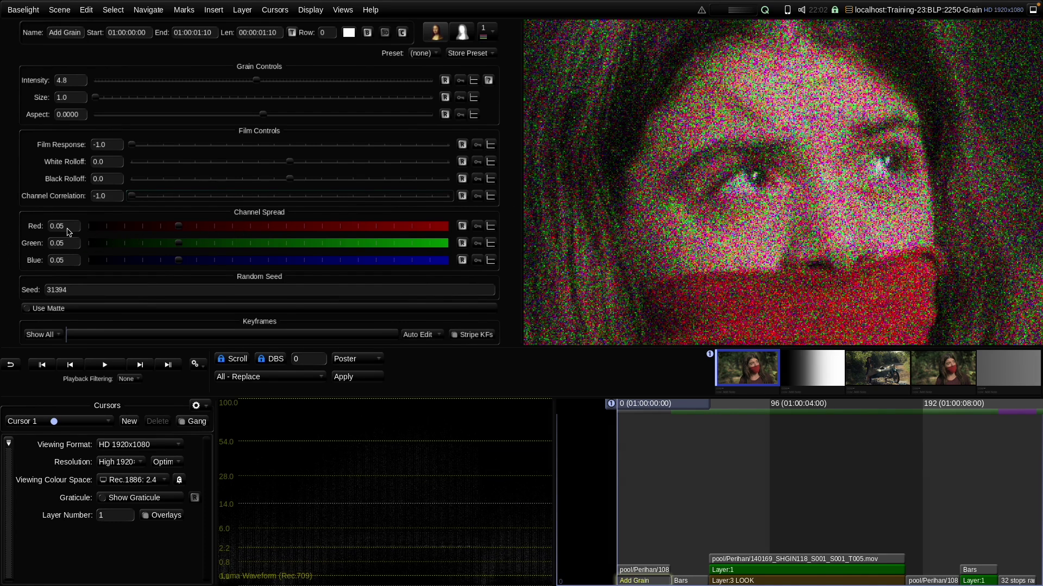
left_click(289, 218)
left_click_drag(294, 197, 455, 205)
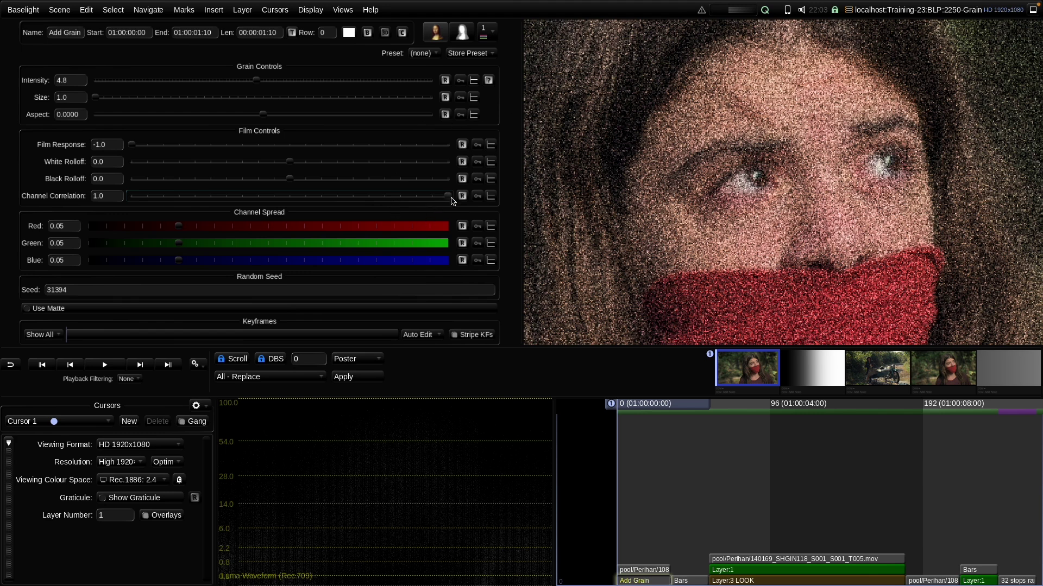
left_click_drag(450, 199, 395, 207)
Lower the grain intensity to 1.9 and set the grain size to 2.0.
scroll(950, 152, "up", 3)
scroll(956, 144, "down", 2)
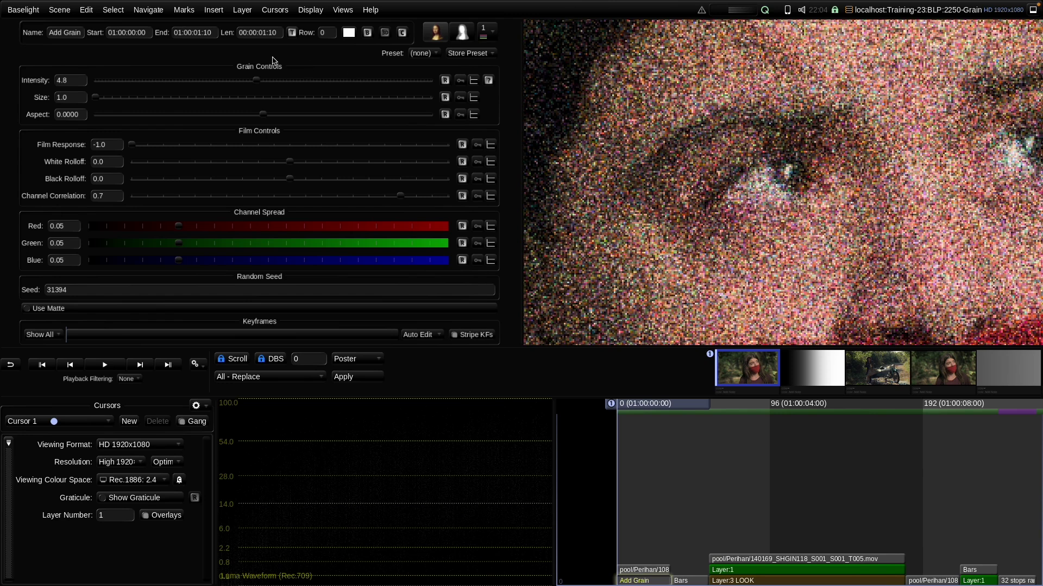
left_click_drag(257, 81, 158, 110)
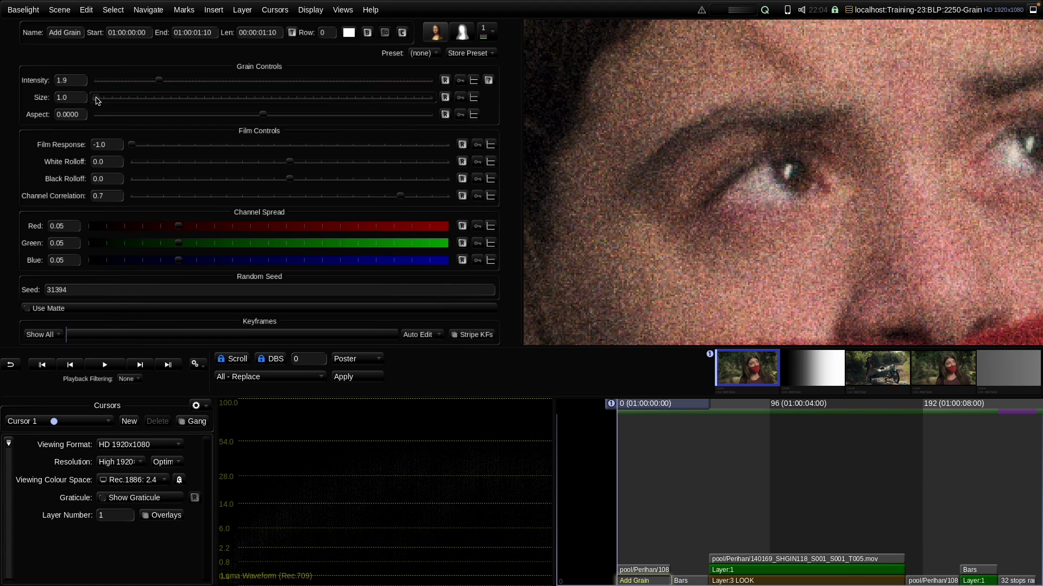
left_click_drag(96, 101, 180, 102)
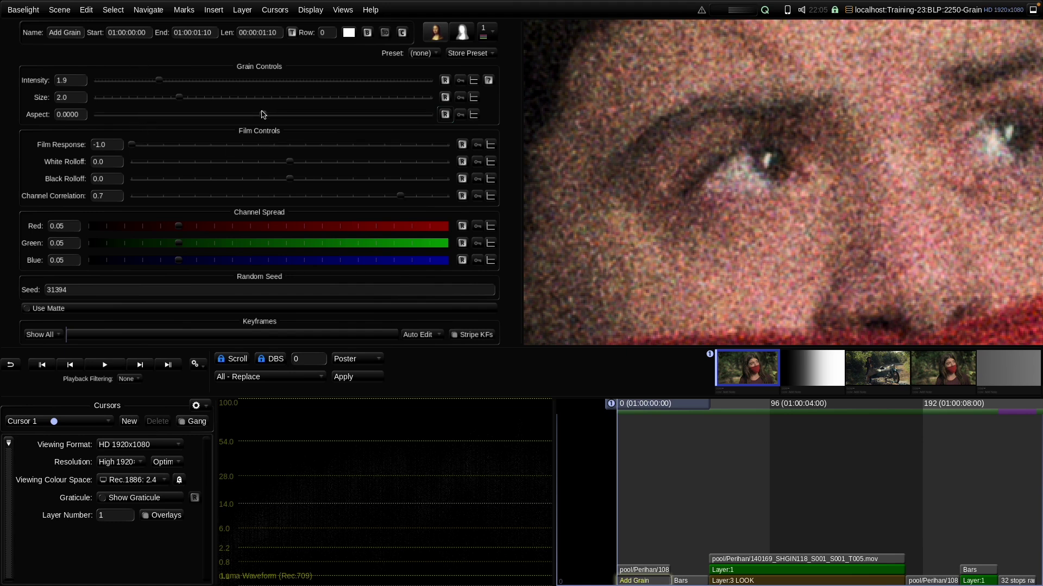
Try the grain's Aspect at 1.0 and at negative values, and reset it to its default.
left_click_drag(264, 115, 469, 132)
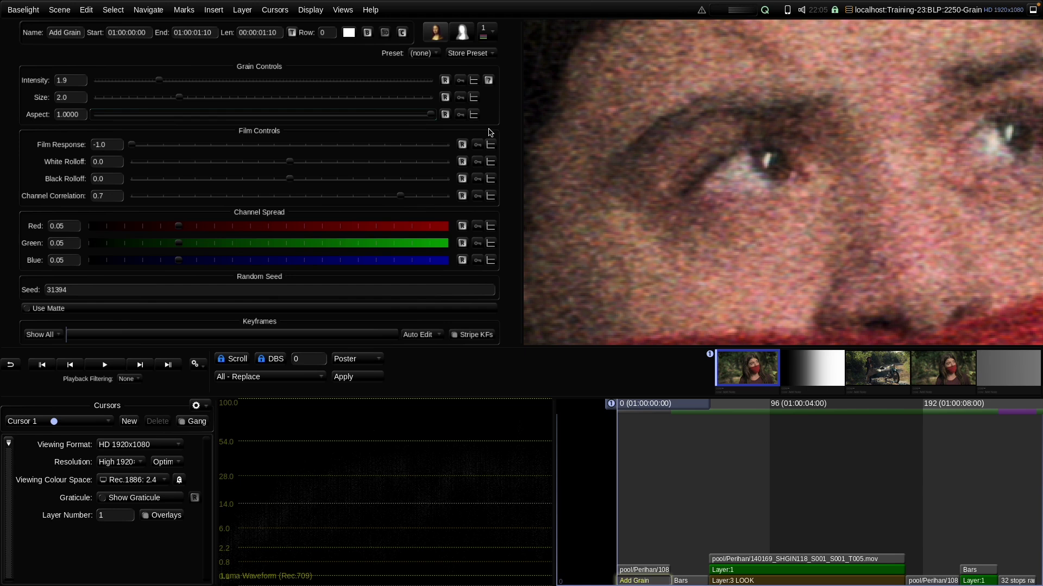
left_click_drag(490, 132, 10, 181)
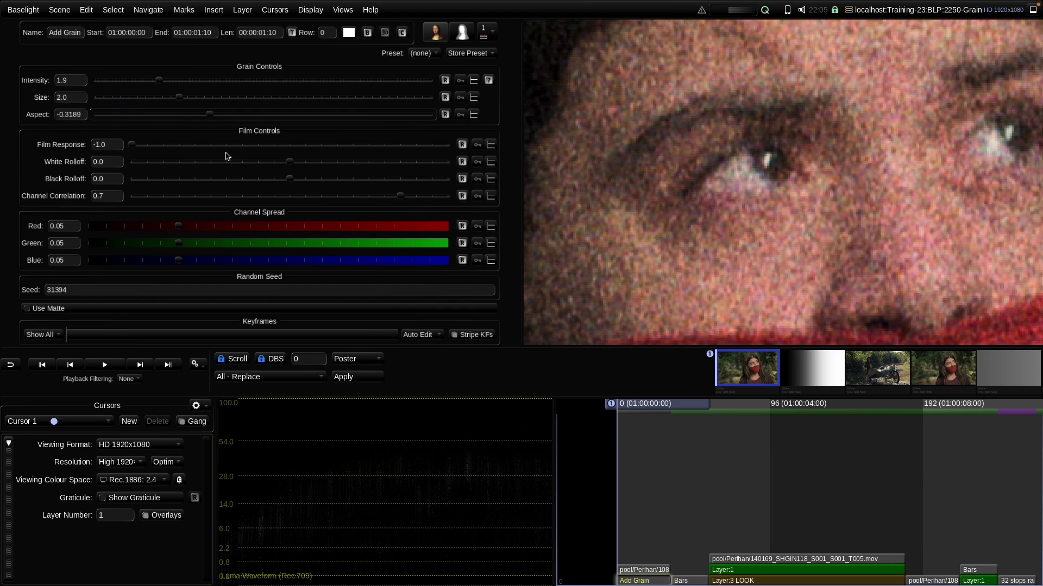
left_click(445, 114)
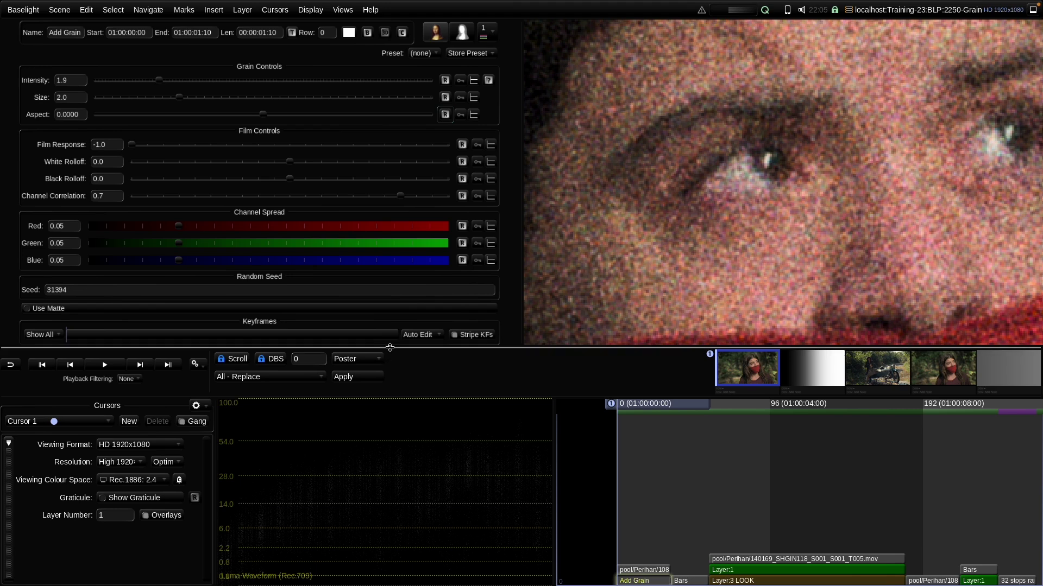
Look at the first shot's source clip settings, return to its Add Grain layer and fit the whole image in the viewer.
left_click(656, 571)
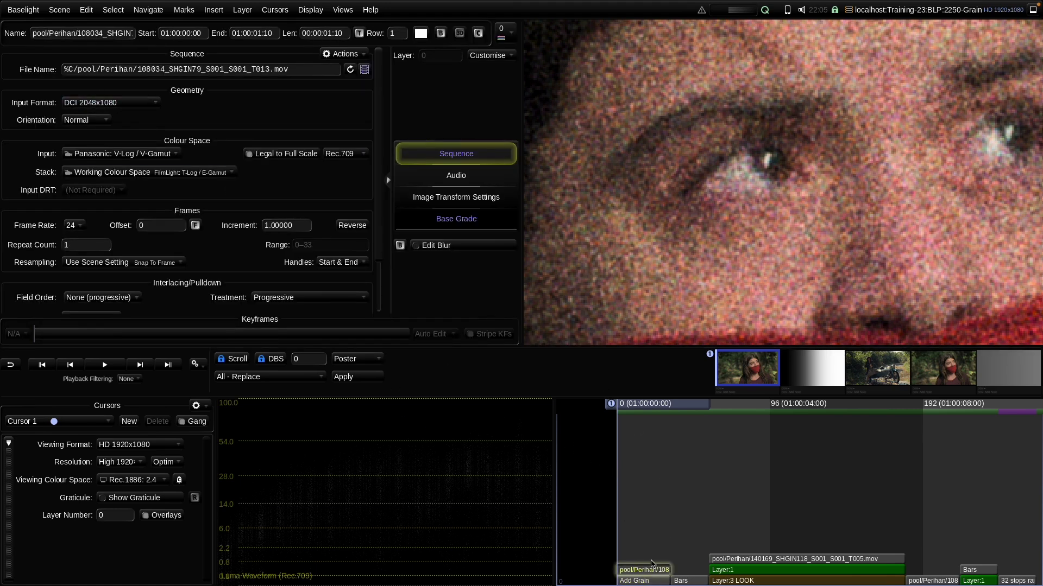
left_click(646, 580)
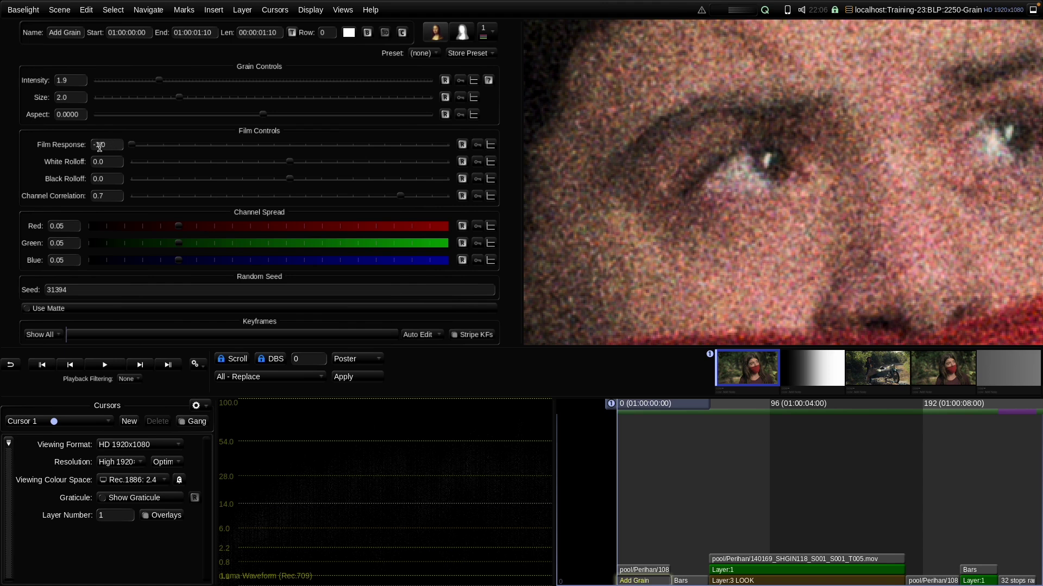
key("Home")
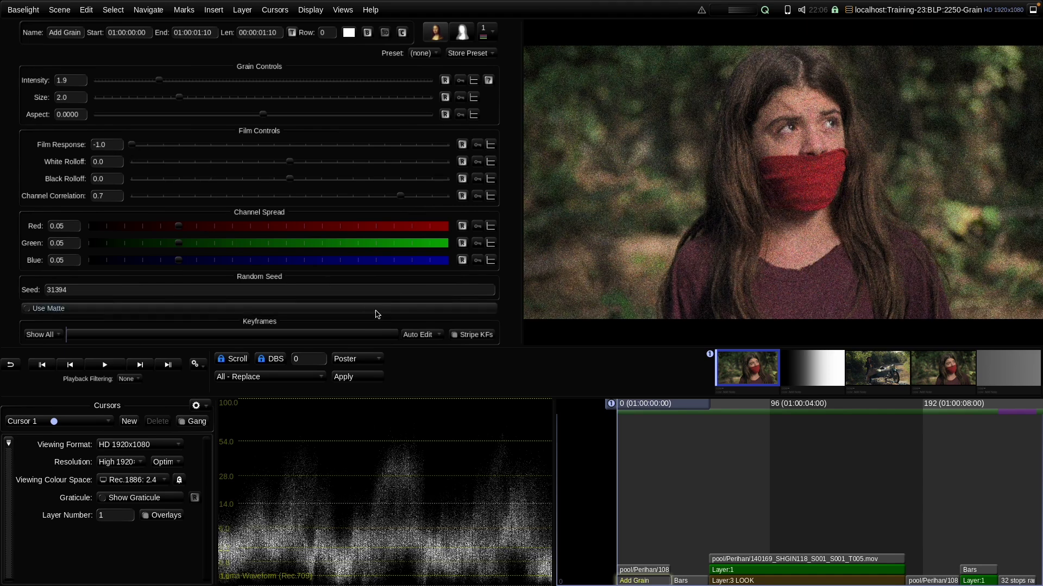
Insert an Add Grain effect on the grey ramp shot with intensity 2.8 and Channel Correlation 0.6.
key("Down")
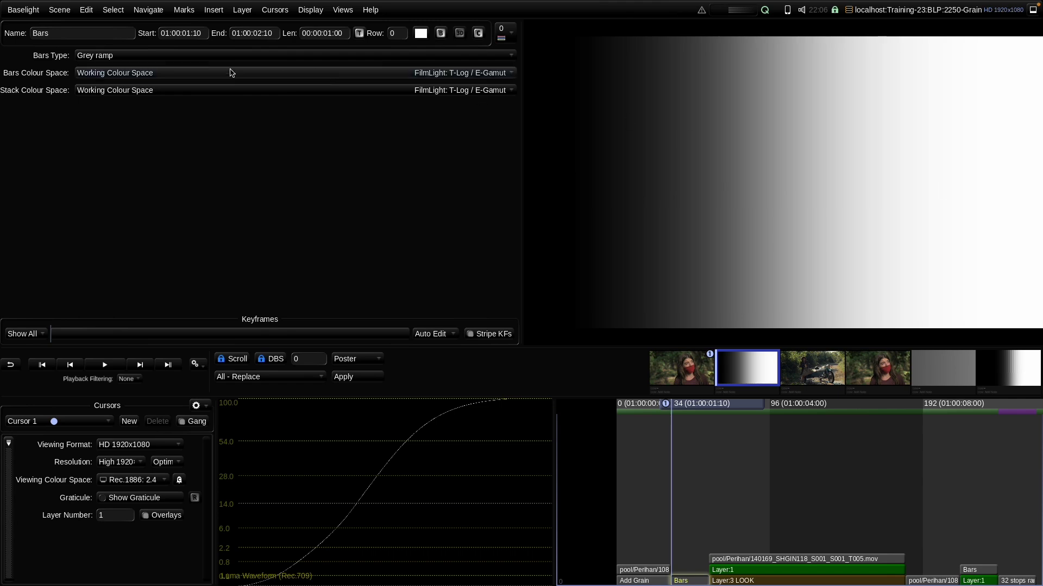
left_click(213, 10)
mouse_move(239, 58)
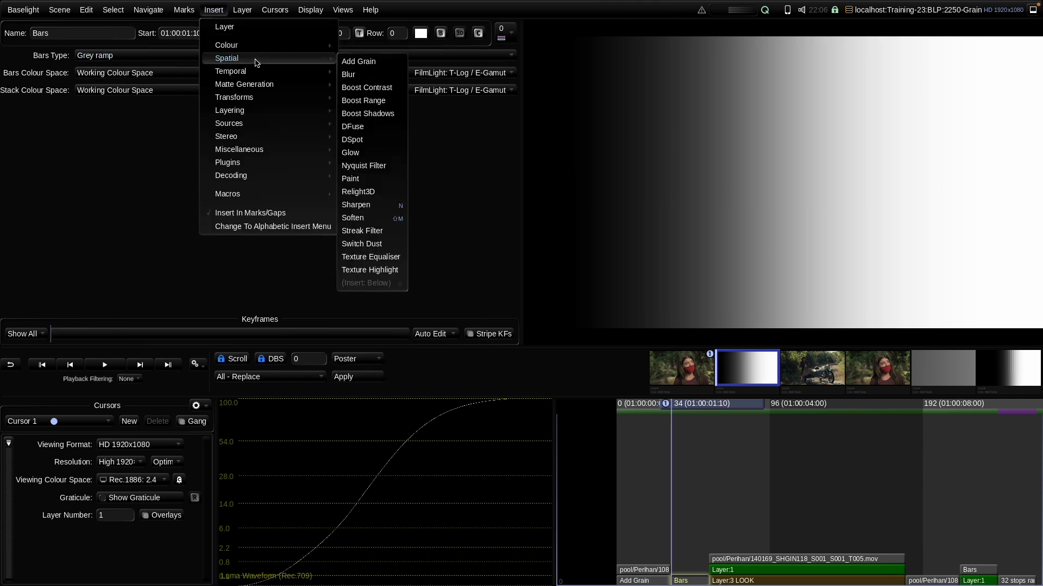
left_click(381, 60)
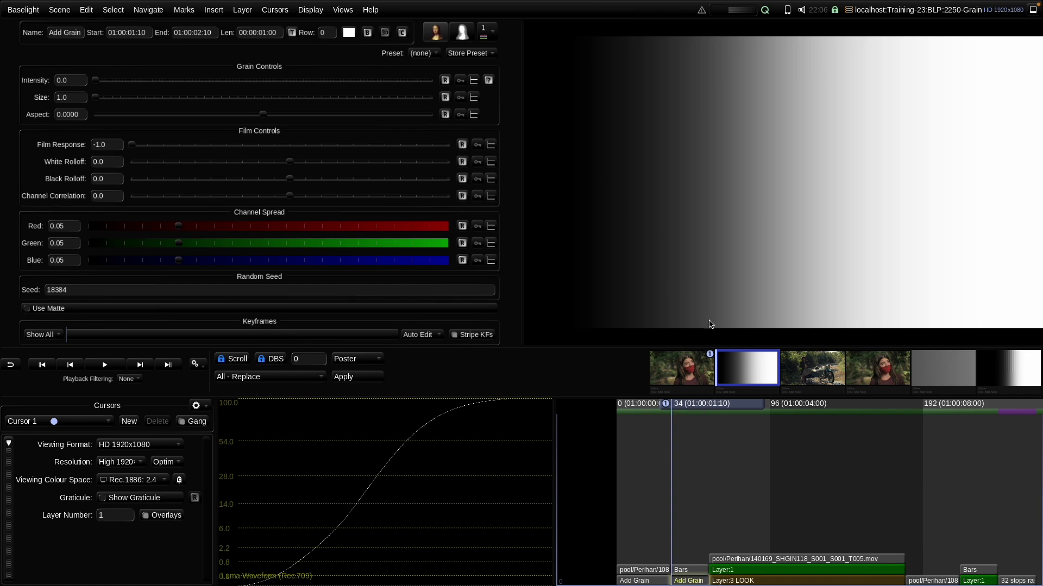
left_click_drag(93, 81, 189, 81)
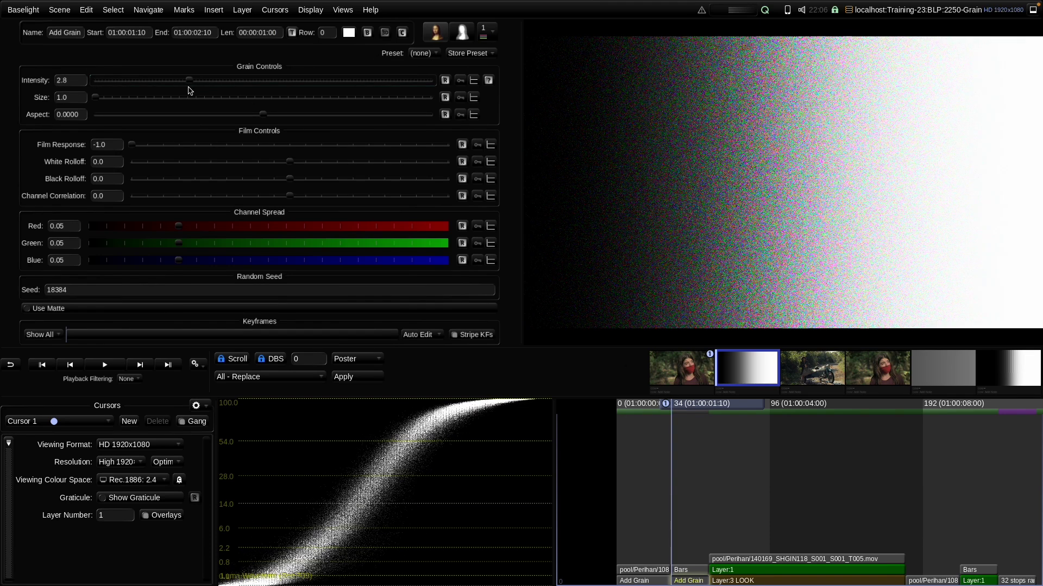
left_click_drag(293, 197, 384, 200)
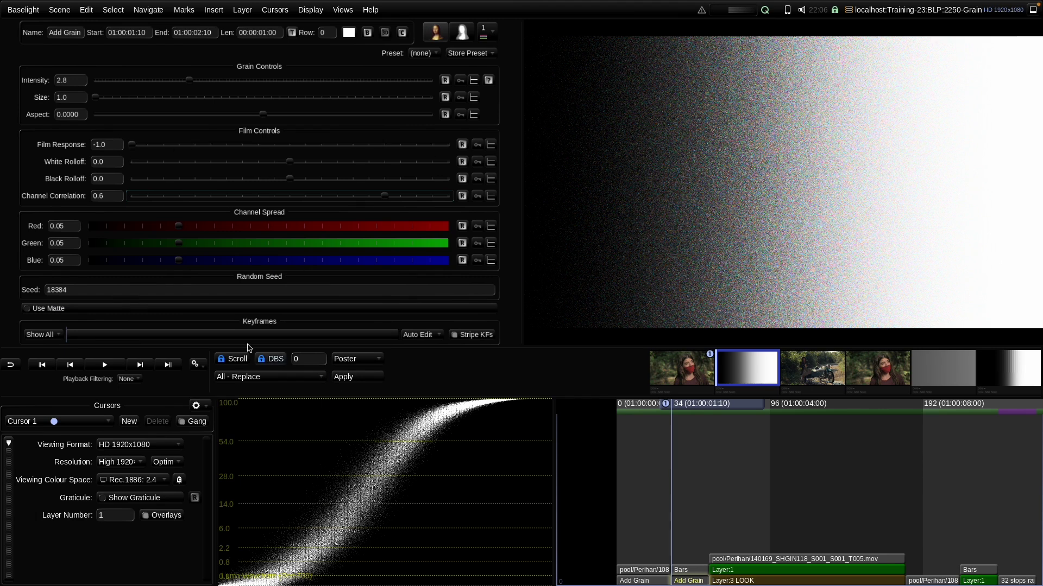
Compare Film Response at 0.0, 1.0 and -1.0 on the grey ramp, viewing it in both Rec.1886 and FilmLight T-Log.
left_click_drag(134, 147, 290, 148)
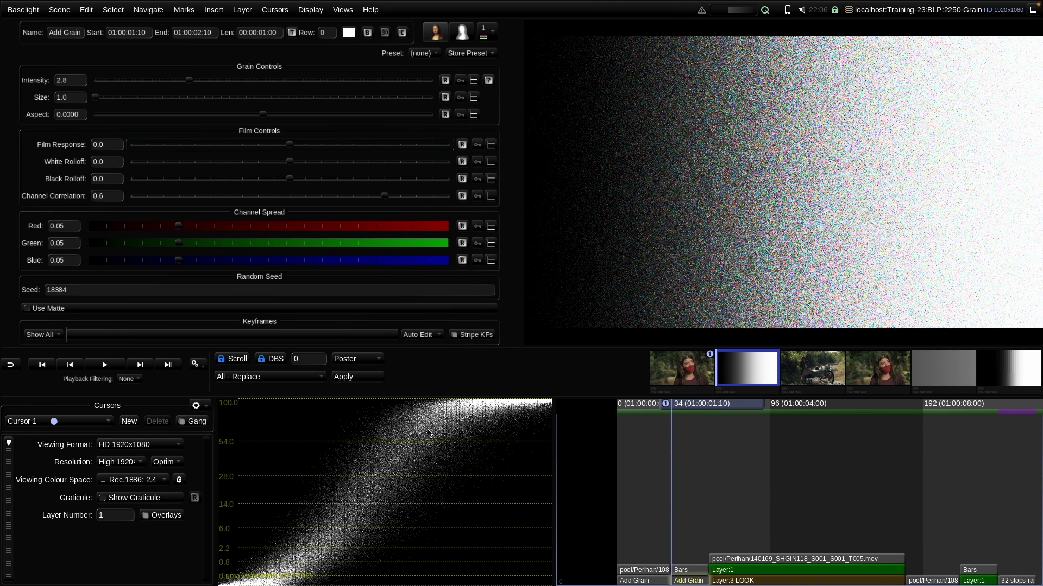
left_click_drag(292, 146, 490, 151)
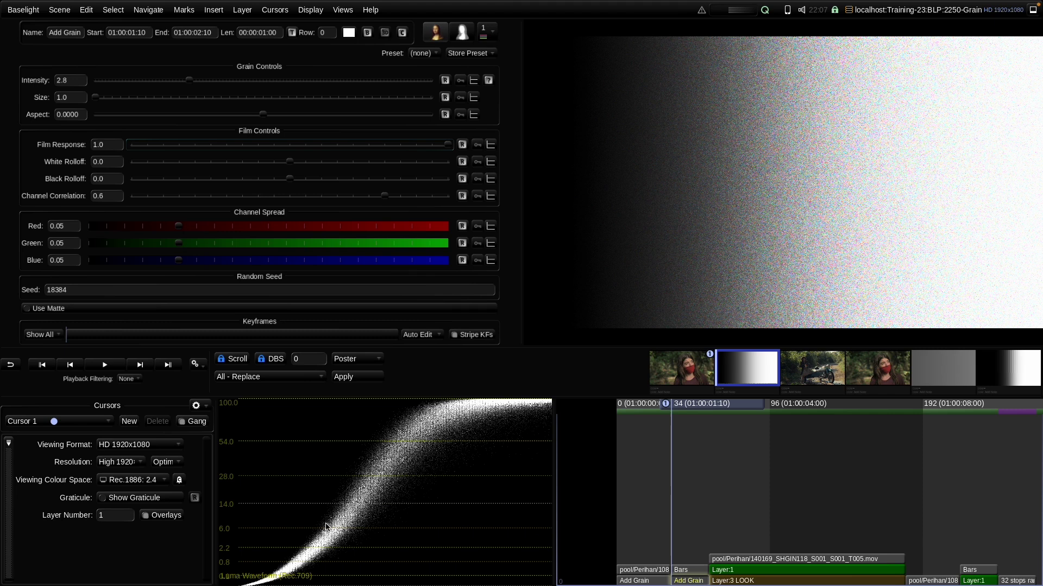
left_click(123, 483)
left_click(131, 414)
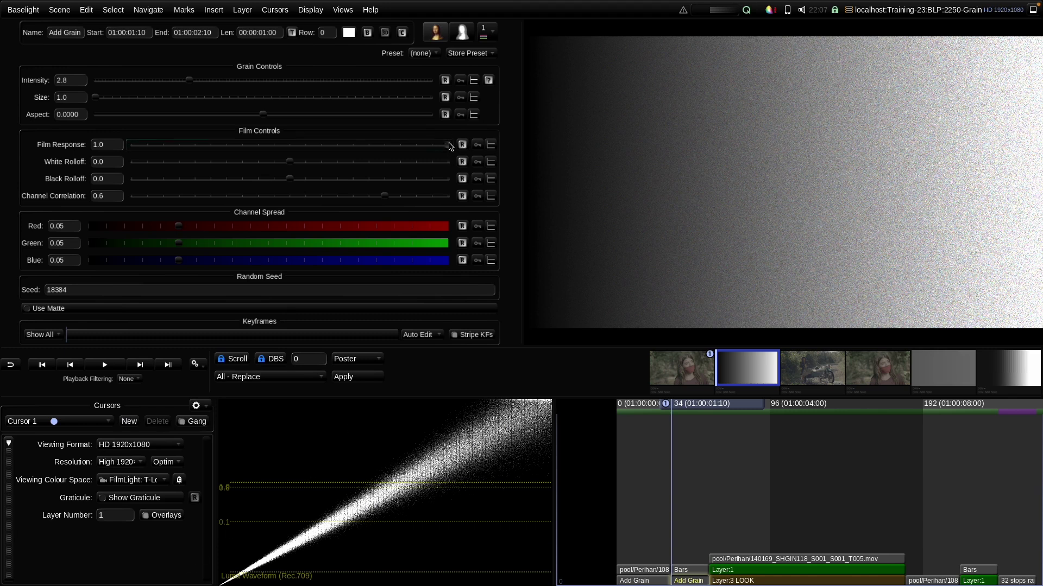
left_click_drag(449, 146, 140, 154)
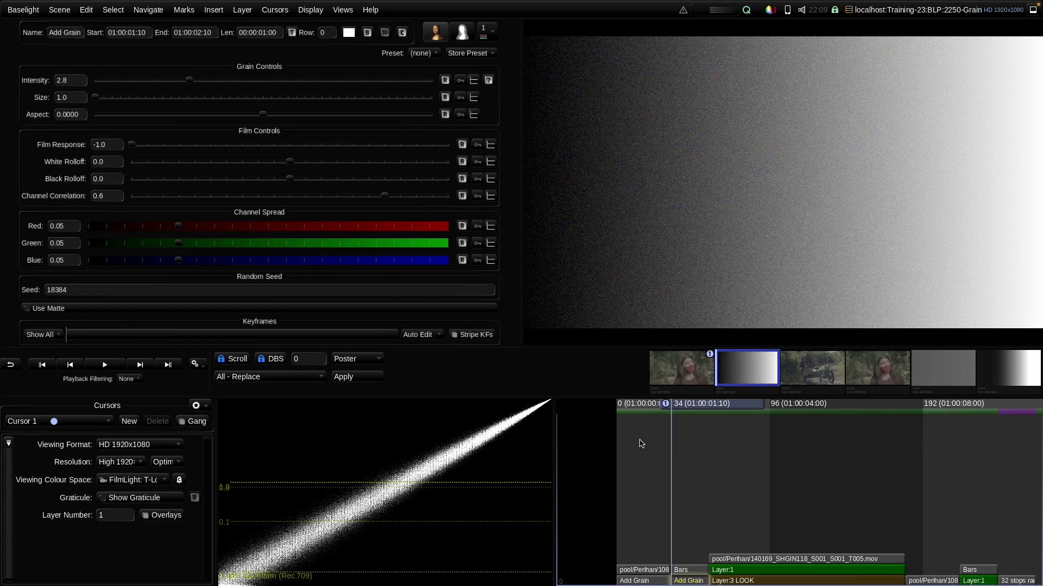
left_click_drag(133, 480, 161, 498)
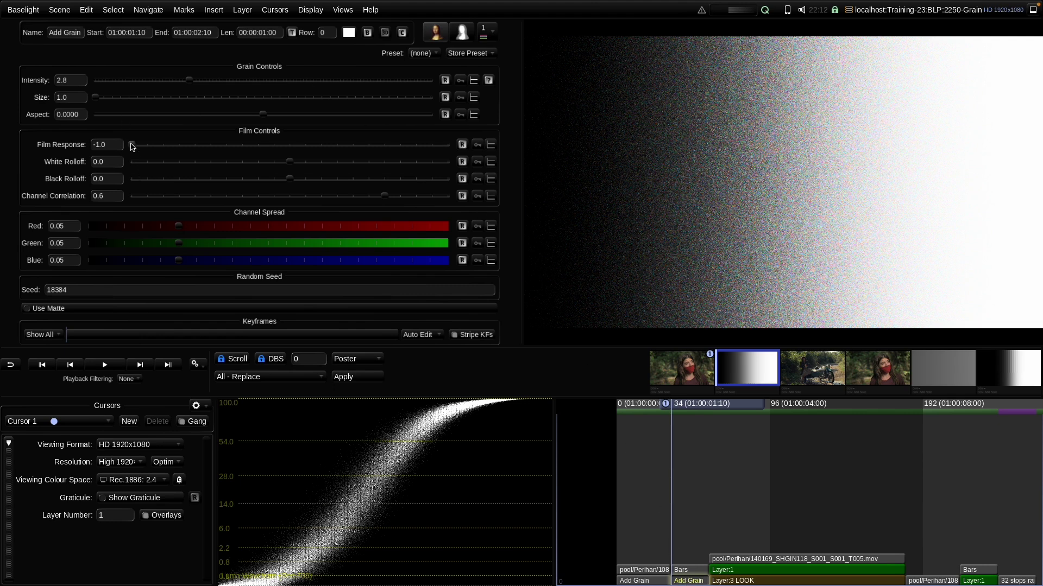
Set the grey ramp's grain size to 3.0 and its intensity to 0.5.
left_click_drag(96, 98, 264, 107)
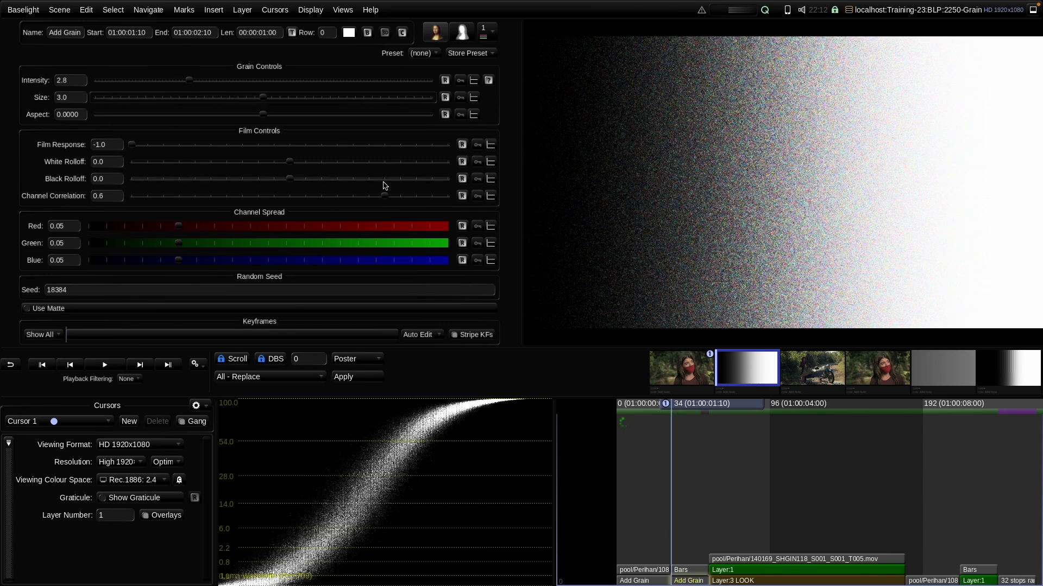
left_click_drag(188, 81, 109, 107)
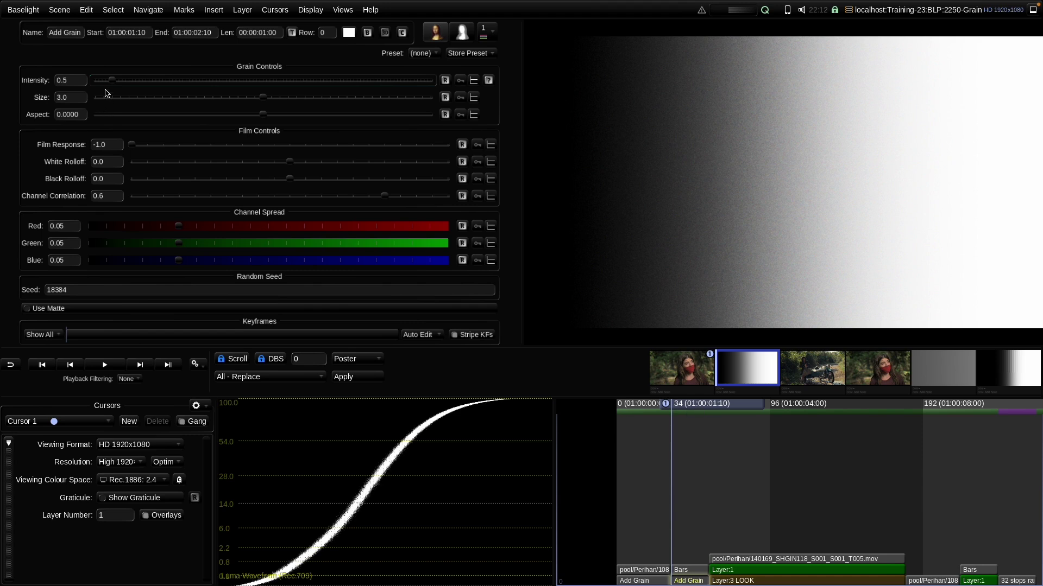
Insert a second Add Grain effect on the grey ramp with Film Response 1.0, size 1.8 and intensity 0.5.
left_click(214, 10)
mouse_move(312, 58)
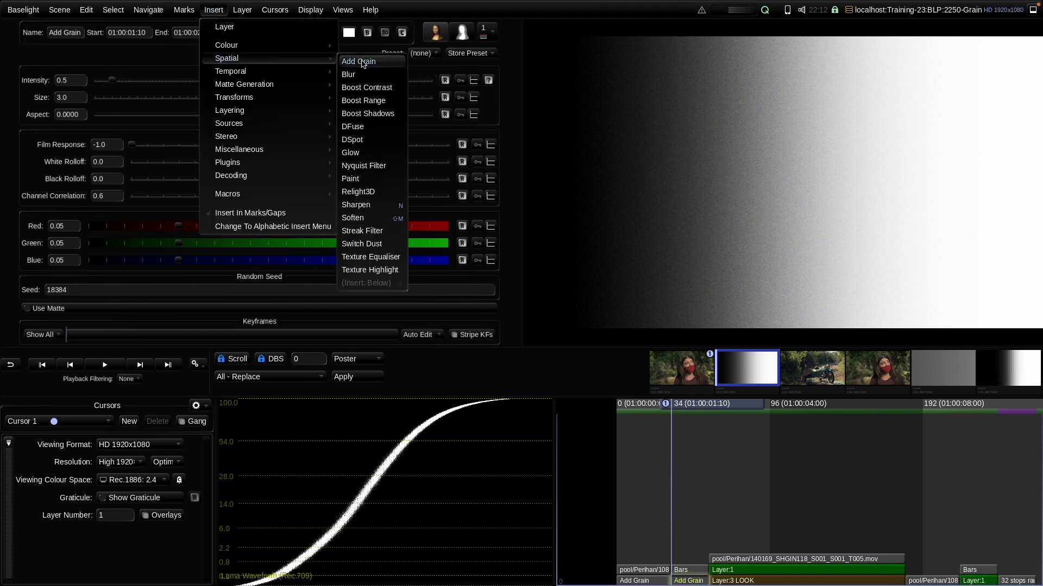
left_click(361, 61)
left_click(133, 146)
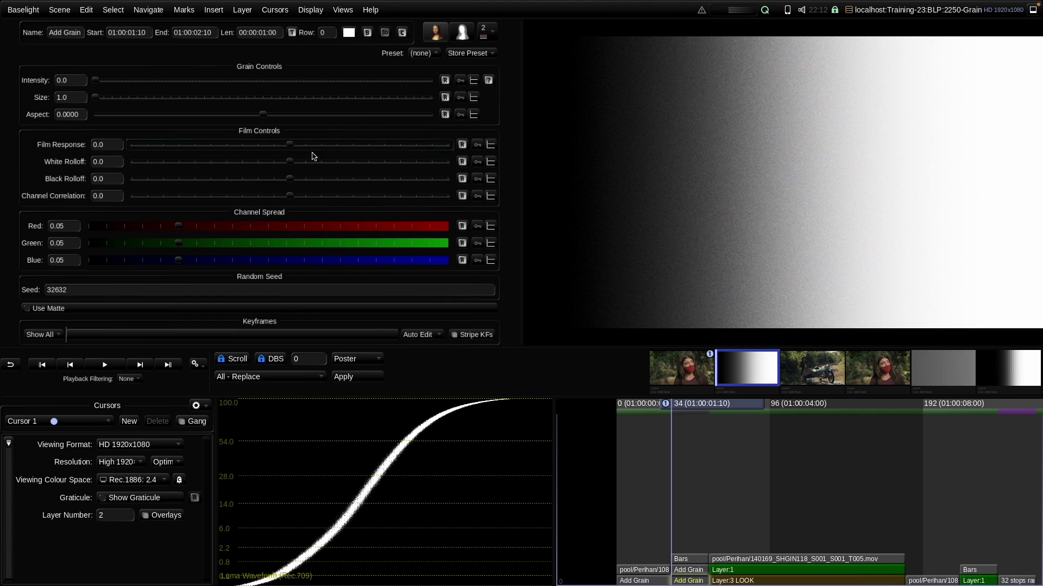
left_click_drag(96, 98, 165, 110)
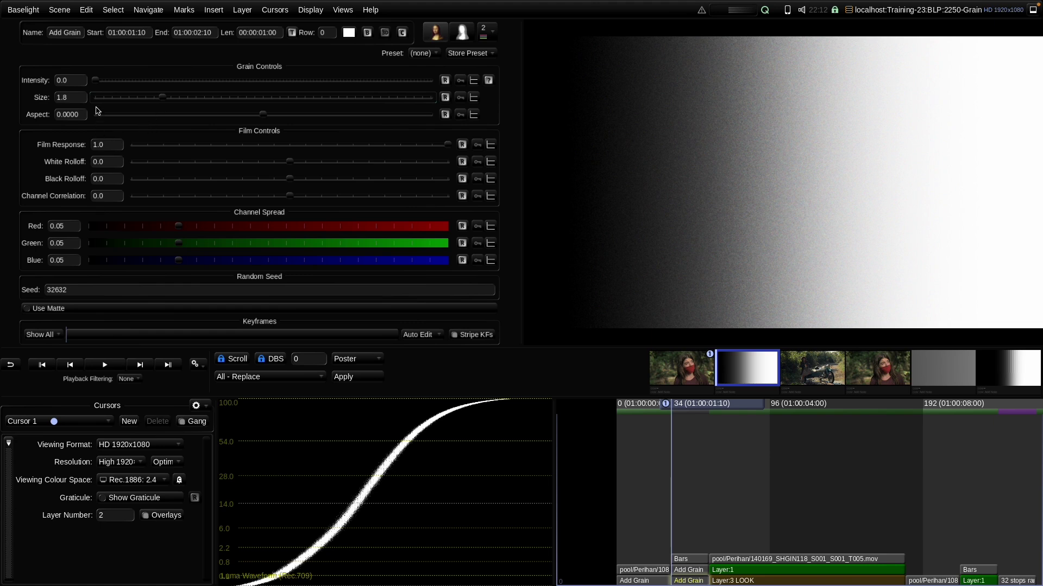
left_click_drag(96, 81, 114, 83)
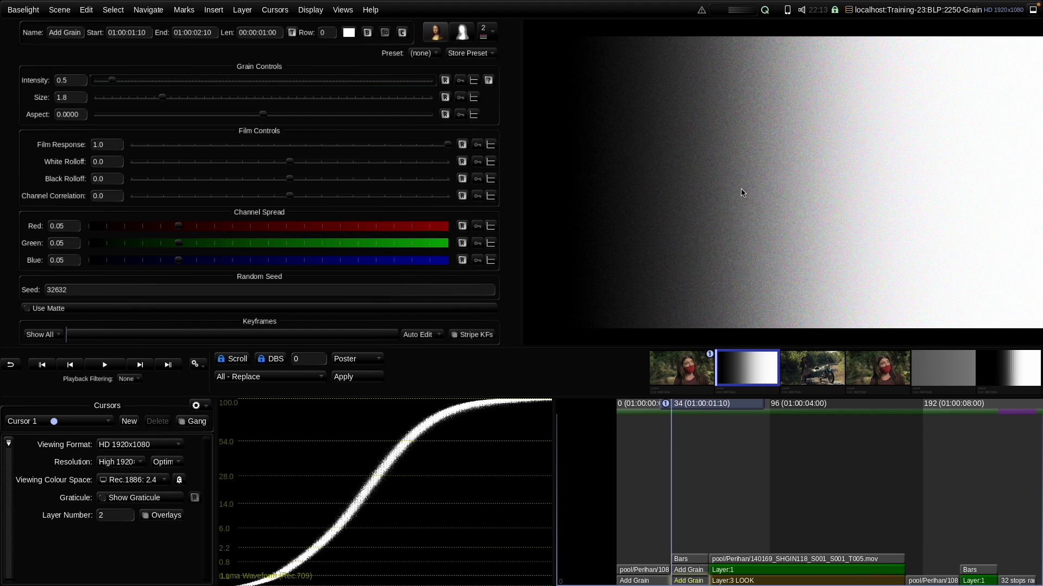
scroll(729, 174, "up", 2)
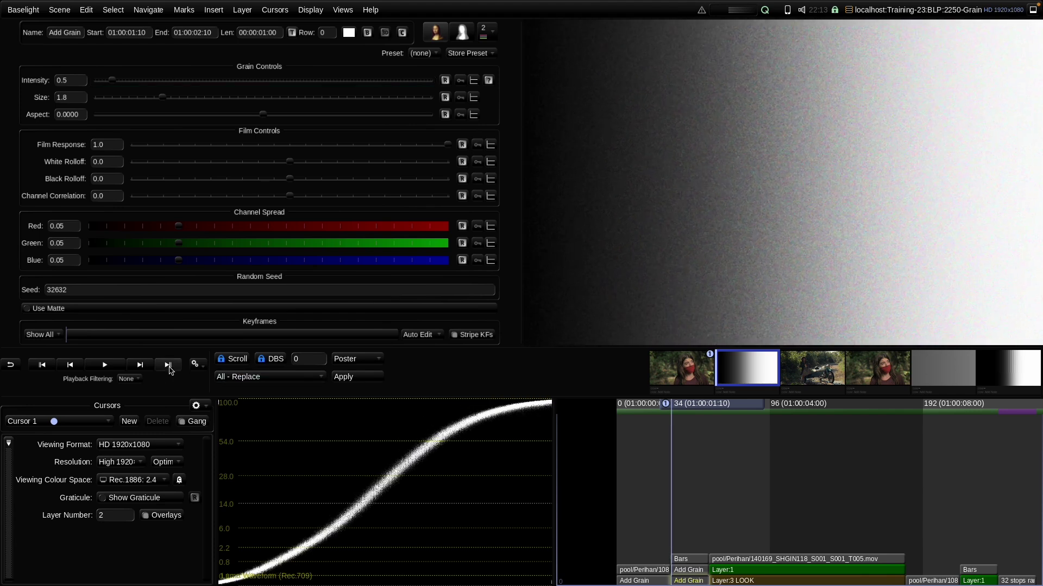
Limit the playback range to the current shot and play the grey ramp with both grain effects.
left_click(197, 364)
mouse_move(221, 383)
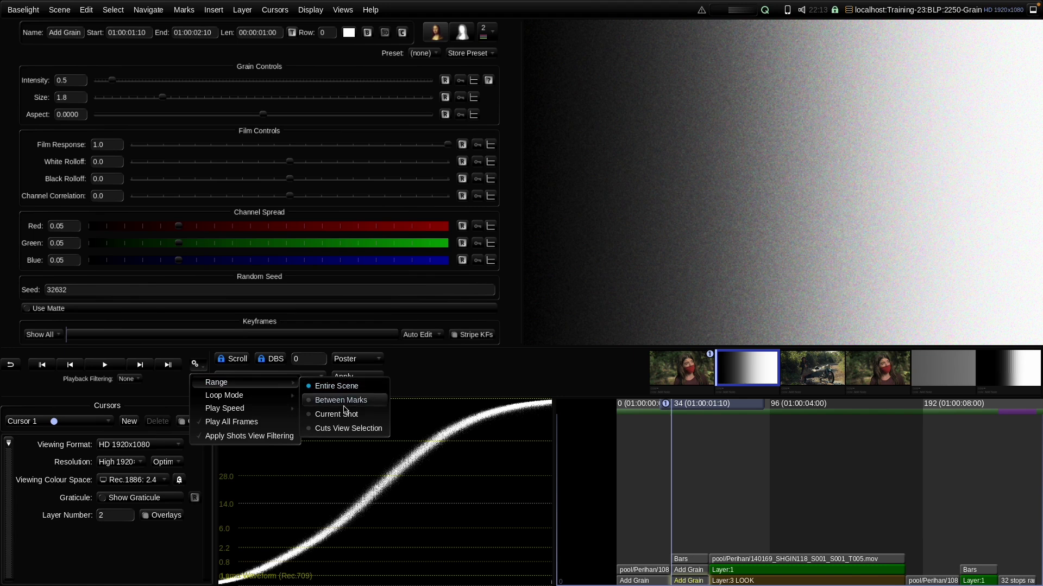
left_click(339, 414)
key("space")
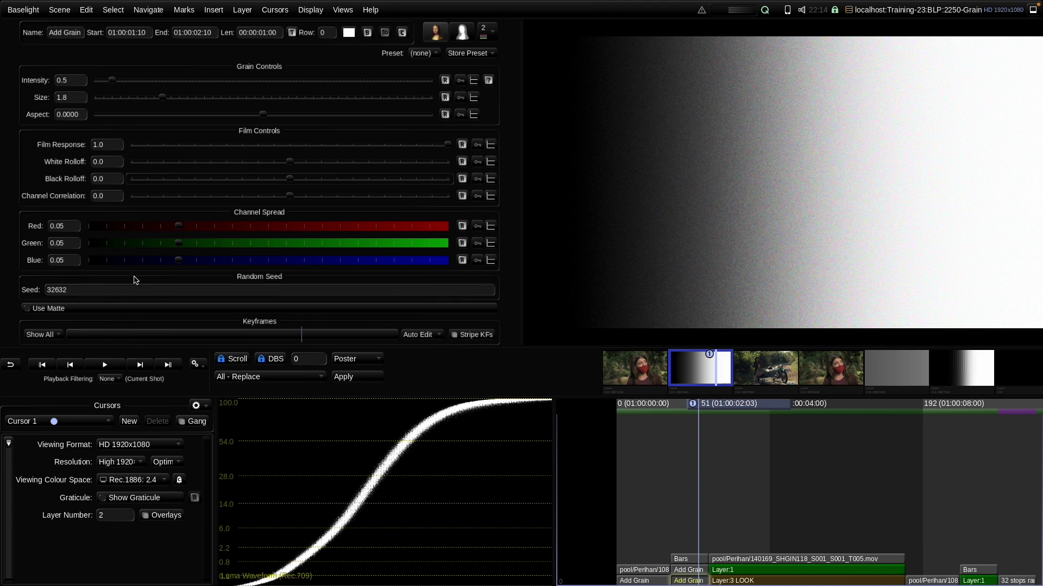
Try adjusting the Channel Spread values on both of the grey ramp's Add Grain effects.
left_click_drag(180, 225, 81, 226)
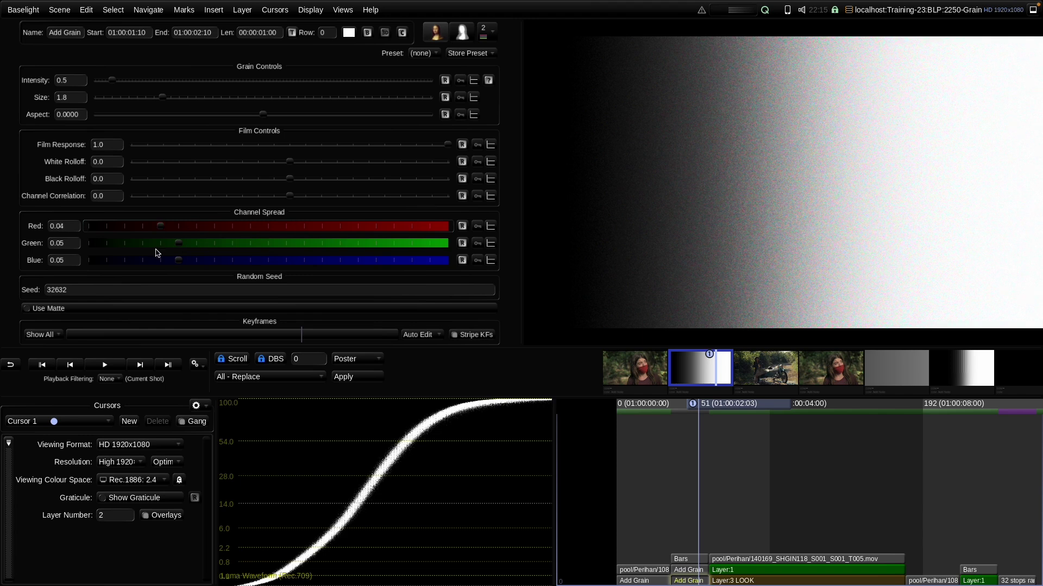
mouse_move(180, 263)
left_mouse_down()
mouse_move(414, 239)
mouse_move(179, 263)
left_mouse_up()
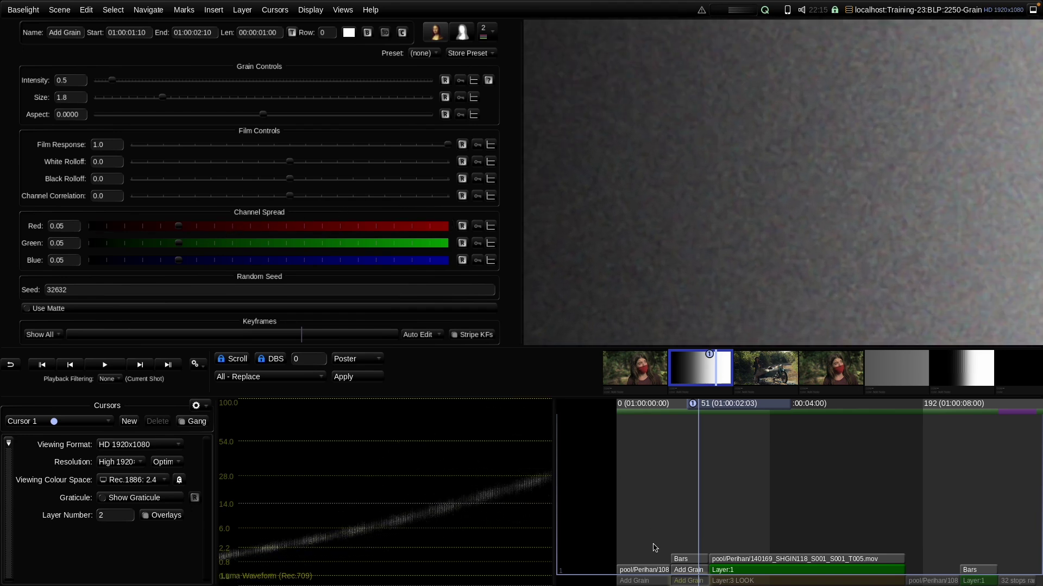
left_click(688, 570)
left_click_drag(180, 226, 174, 277)
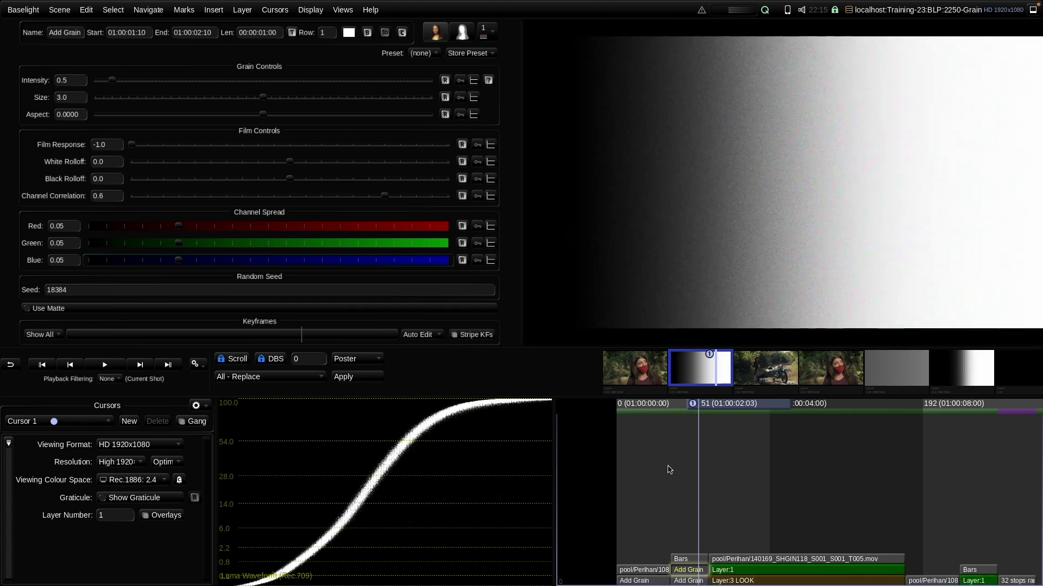
Replace the first live-action shot's grain with the two grain effects copied from the grey ramp, and play the shot.
key("Home")
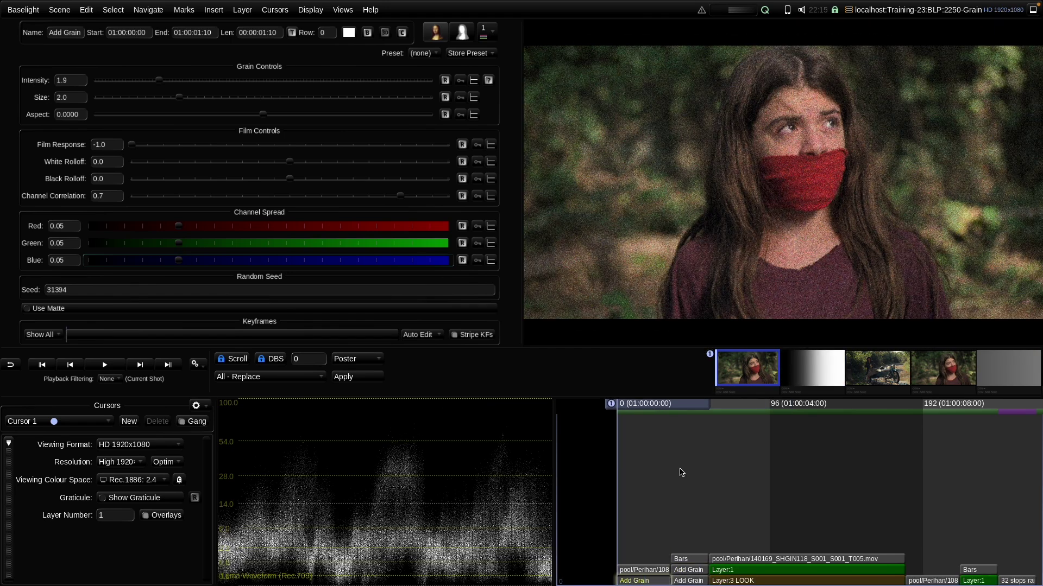
left_click_drag(797, 370, 746, 373)
key("space")
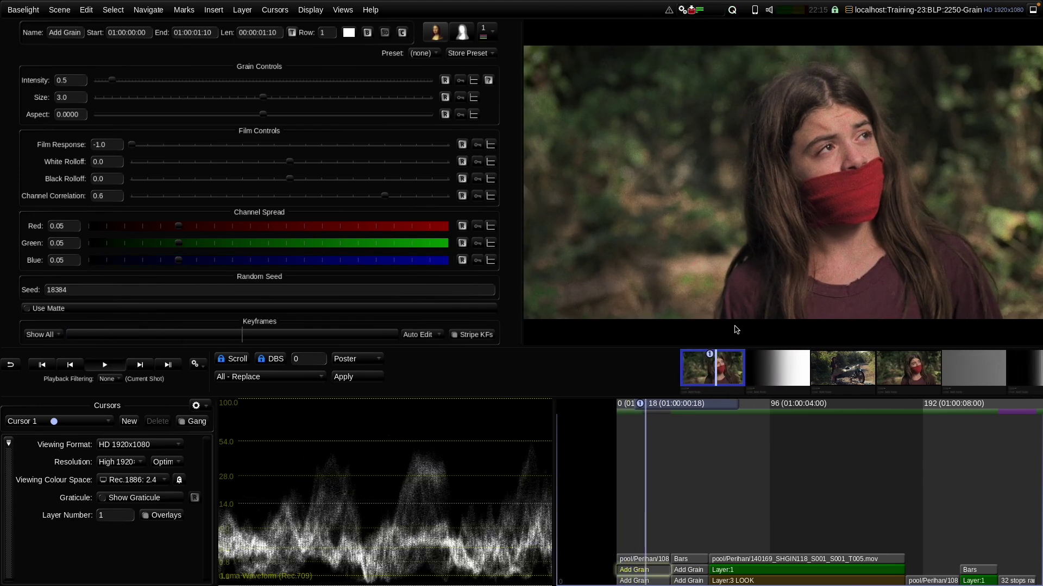
Reduce the intensity of both Add Grain effects on the first live-action shot to 0.3.
scroll(760, 244, "up", 5)
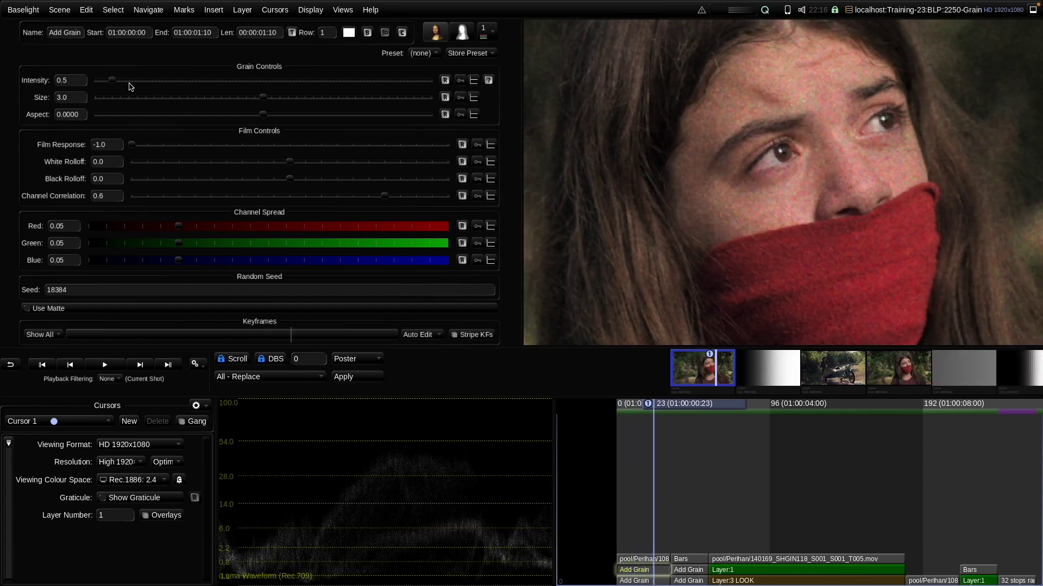
left_click_drag(113, 81, 105, 86)
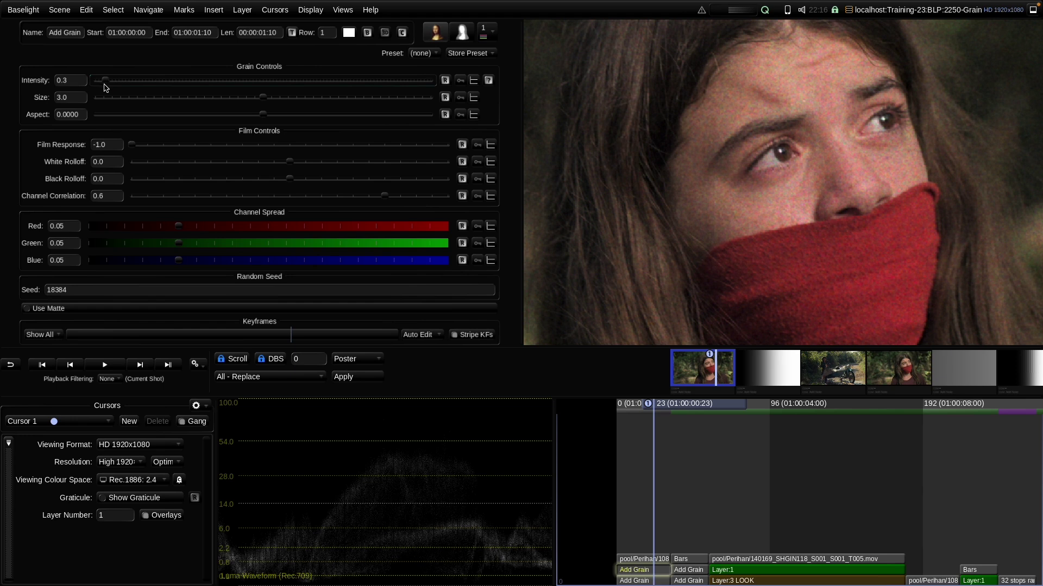
left_click(634, 581)
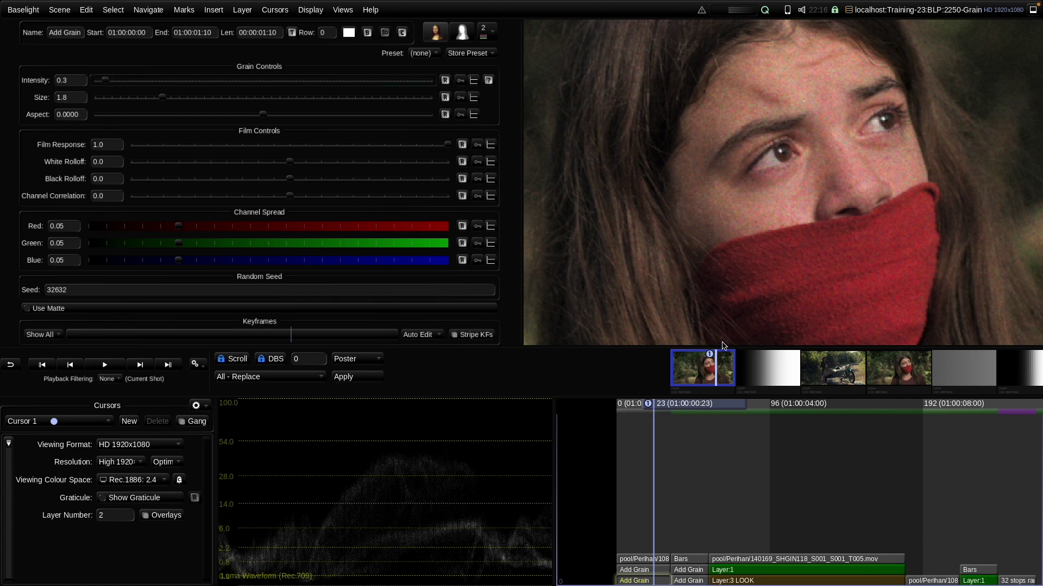
Play the first live-action shot to review the layered grain in motion.
key("space")
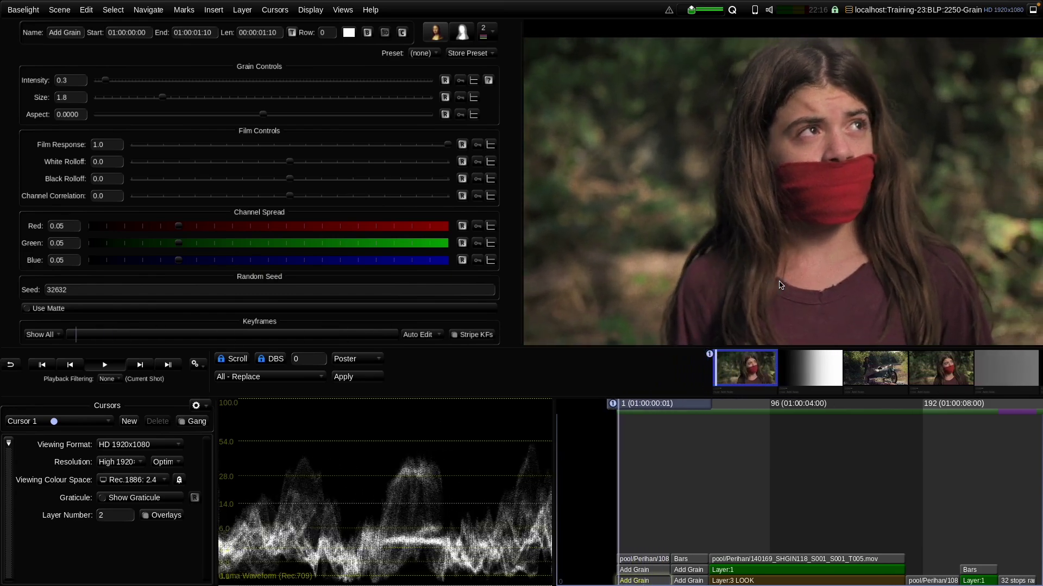
left_click(668, 468)
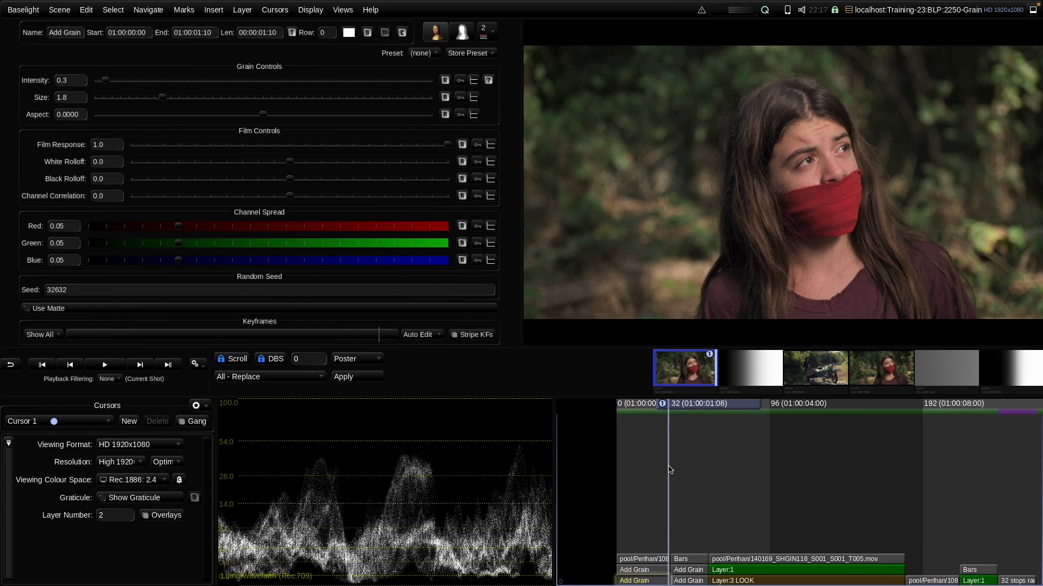
key("space")
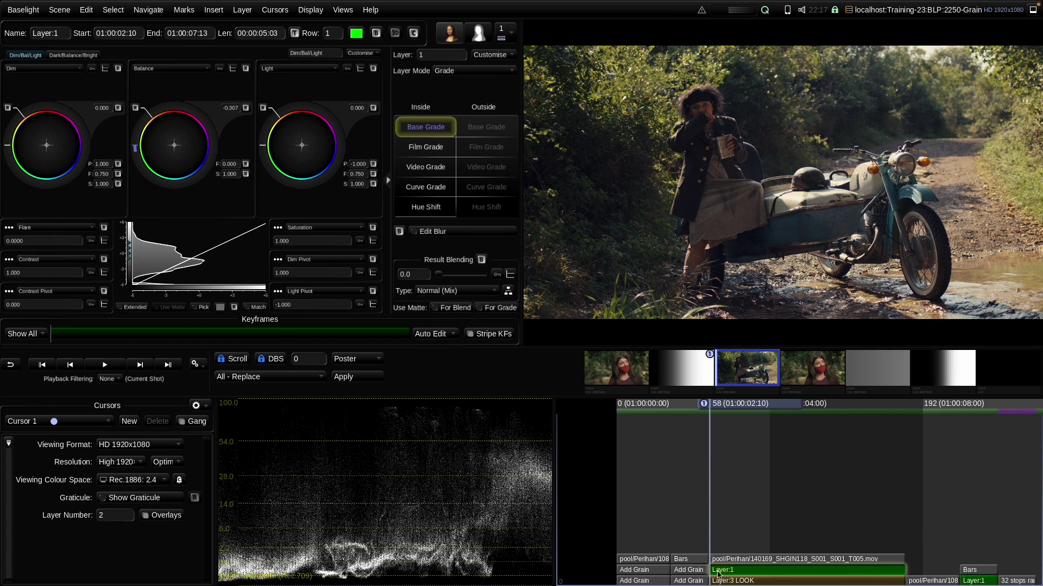
Insert GrainOverlay.mov from training_assets/Intermediate/2250_Grain beneath the motorcycle shot, using the scene rate of 24 fps.
left_click(731, 580)
left_click(731, 571)
key("ctrl+i")
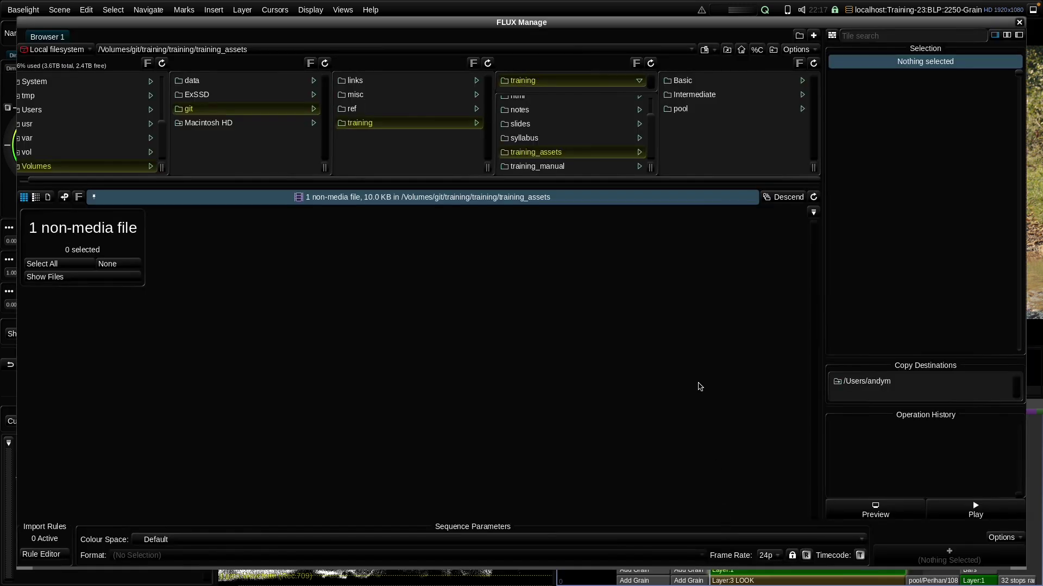
left_click(706, 94)
left_click(722, 81)
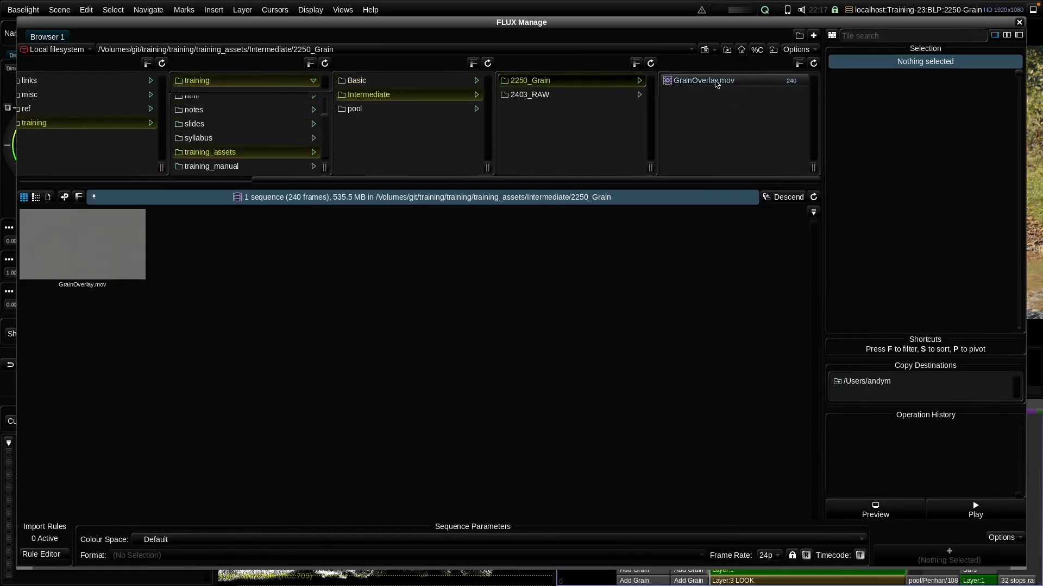
left_click(711, 82)
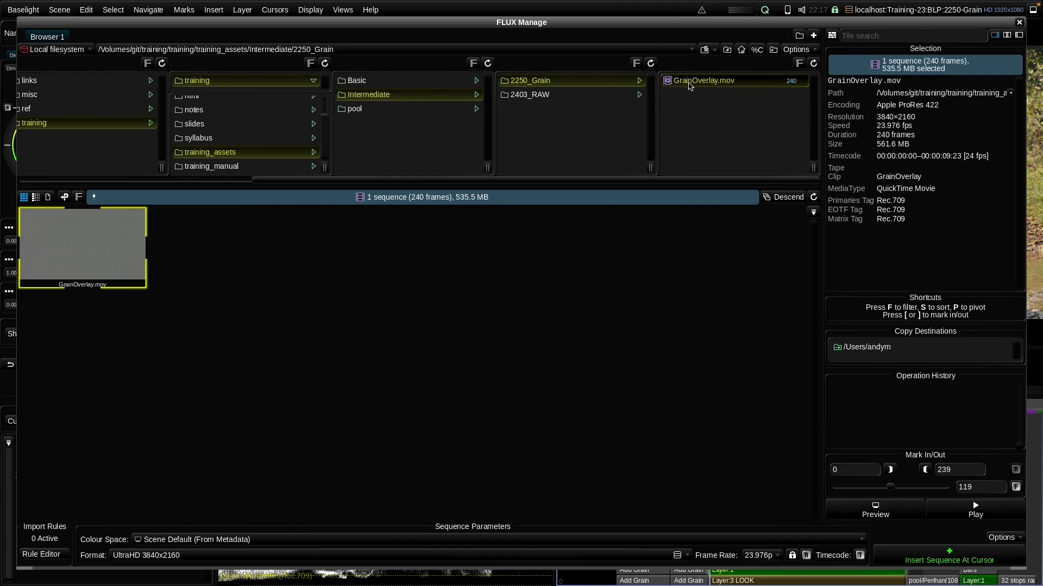
double_click(689, 82)
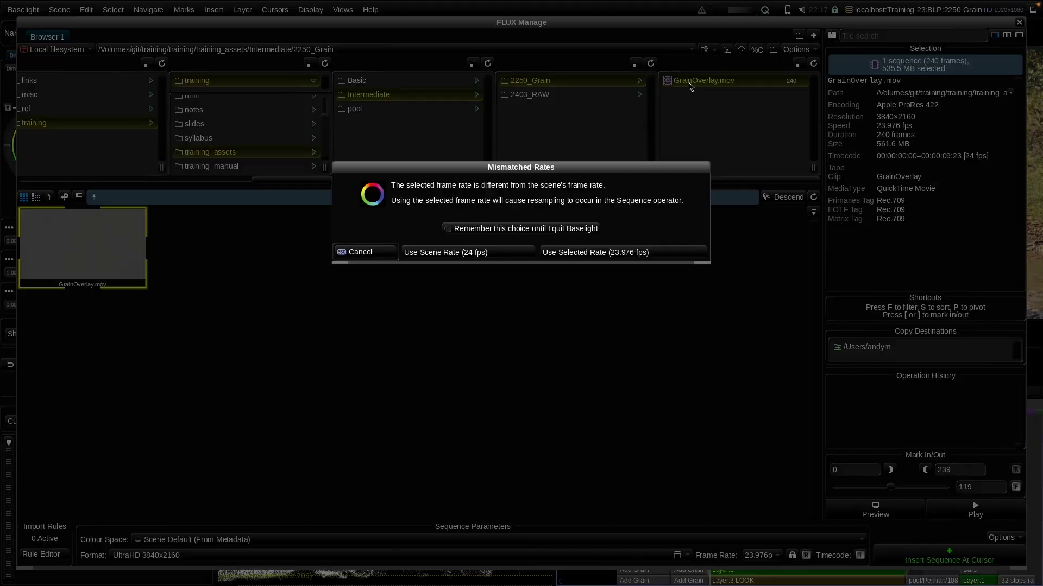
left_click(471, 252)
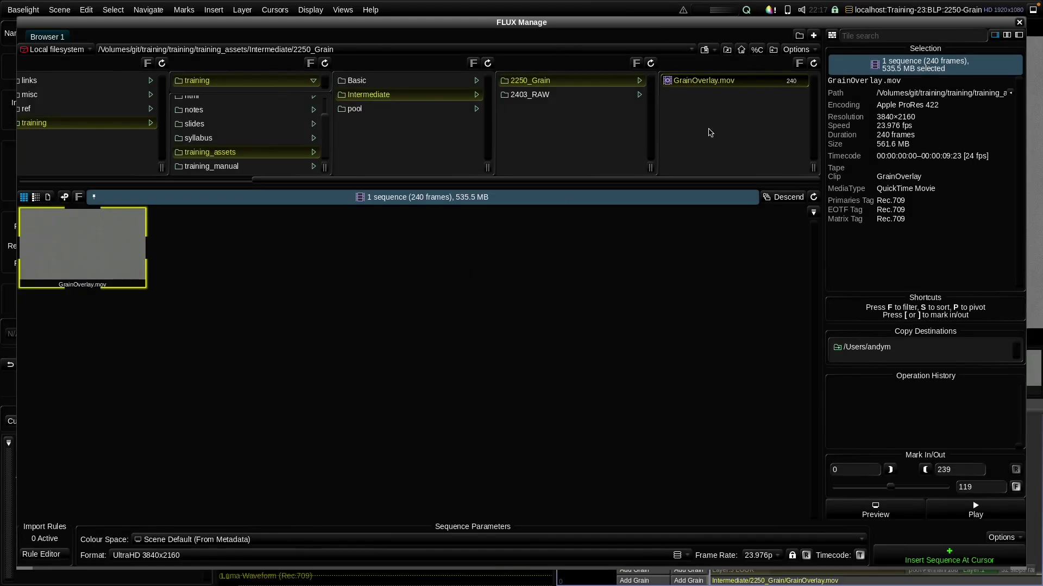
left_click(1020, 22)
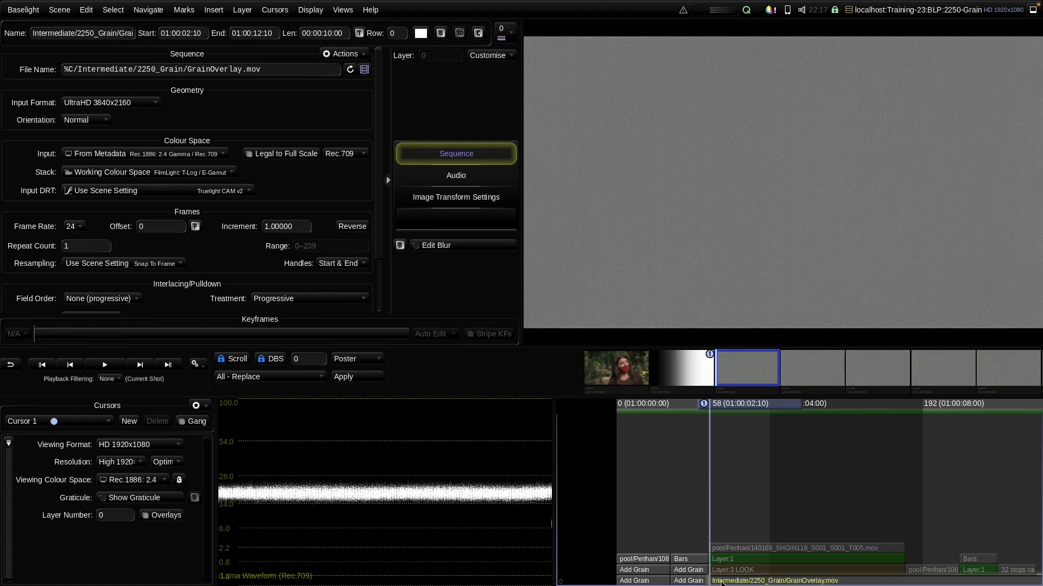
Cut the GrainOverlay clip at the end of the motorcycle shot and delete the excess portion.
key("End")
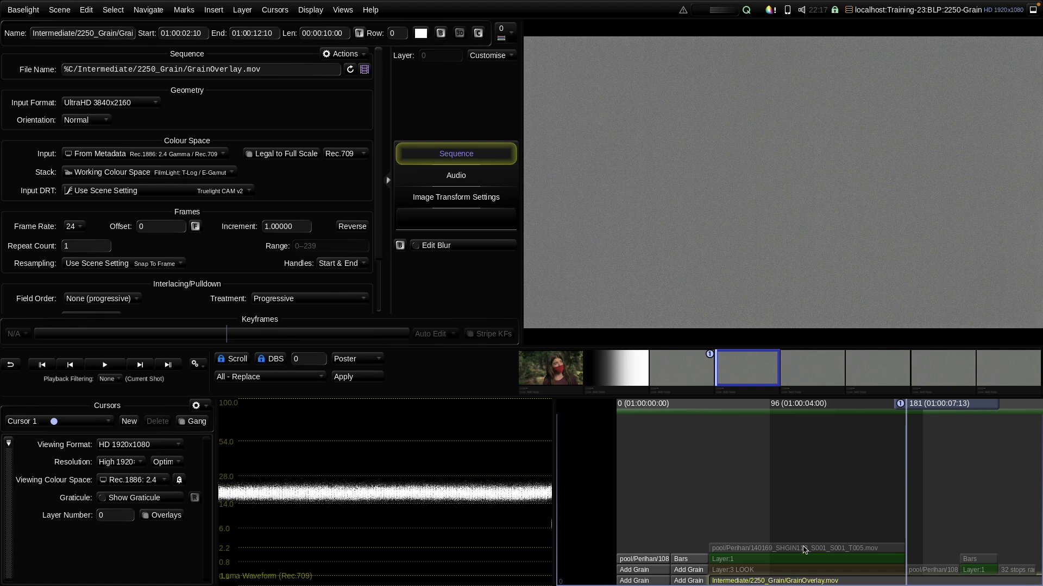
key("bracketleft")
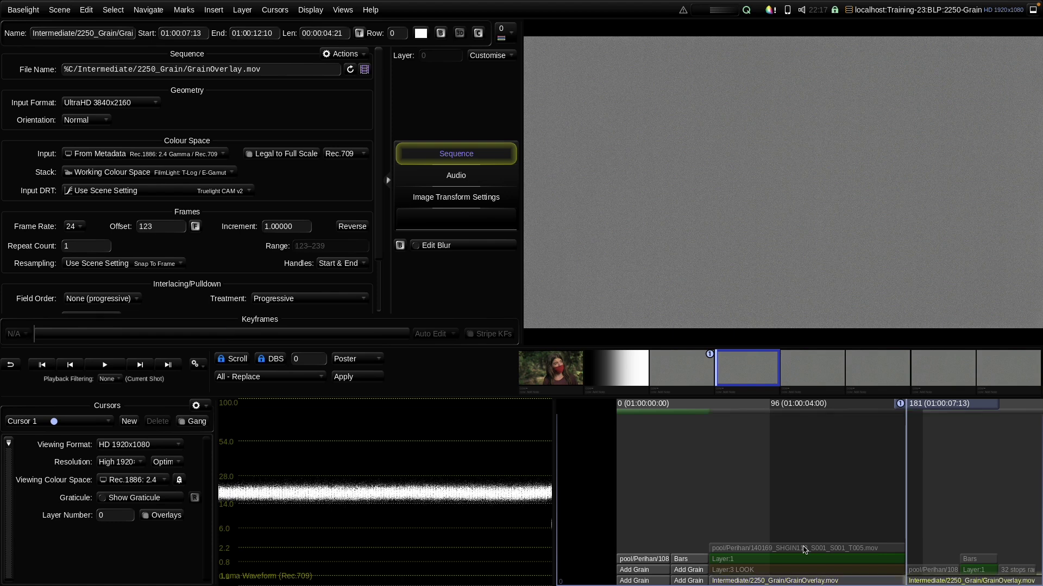
key("Delete")
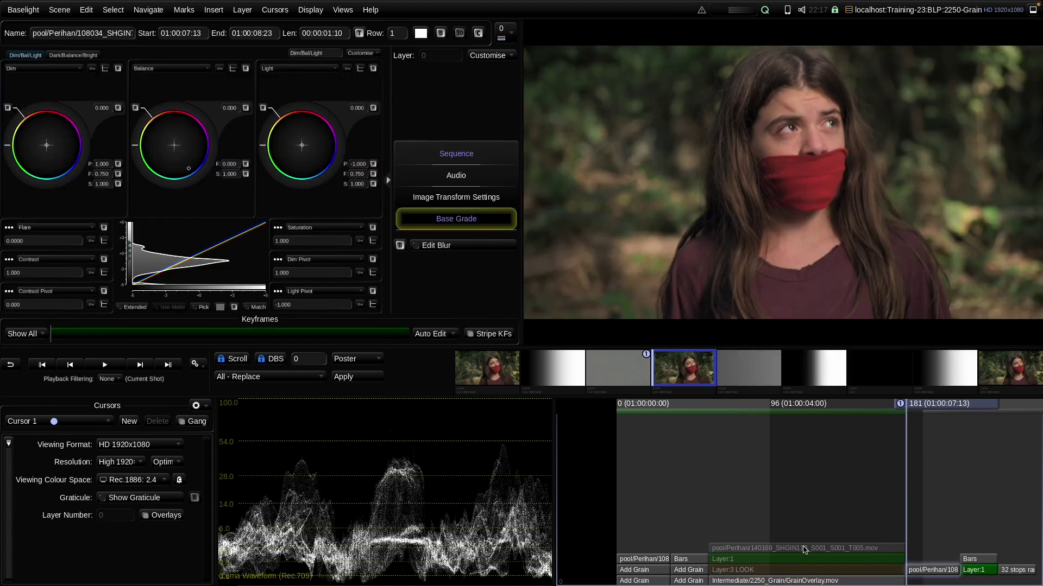
key("Up")
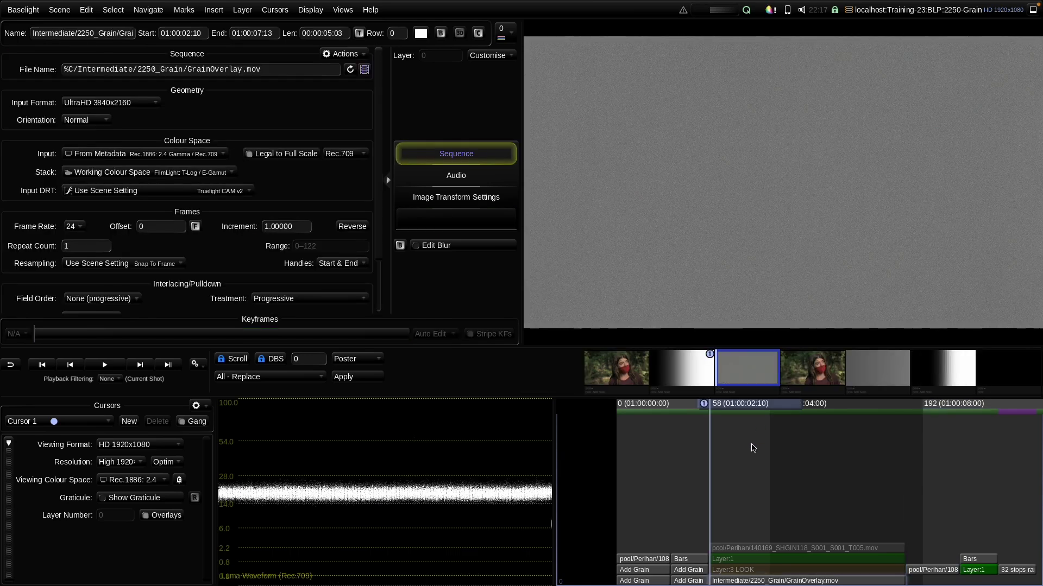
Set the GrainOverlay clip's input colour space to FilmLight: T-Log / E-Gamut.
left_click(729, 583)
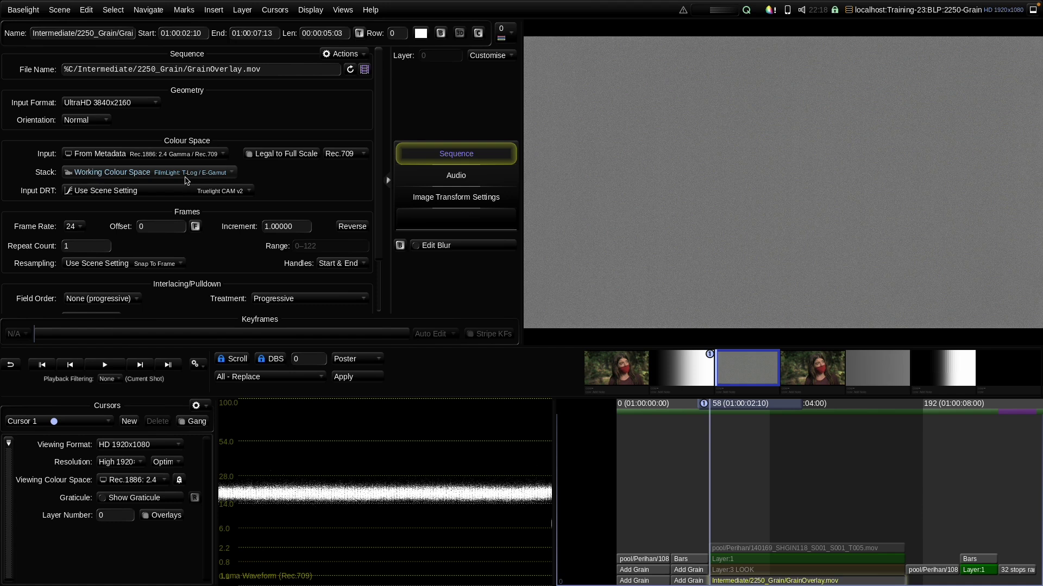
left_click(149, 155)
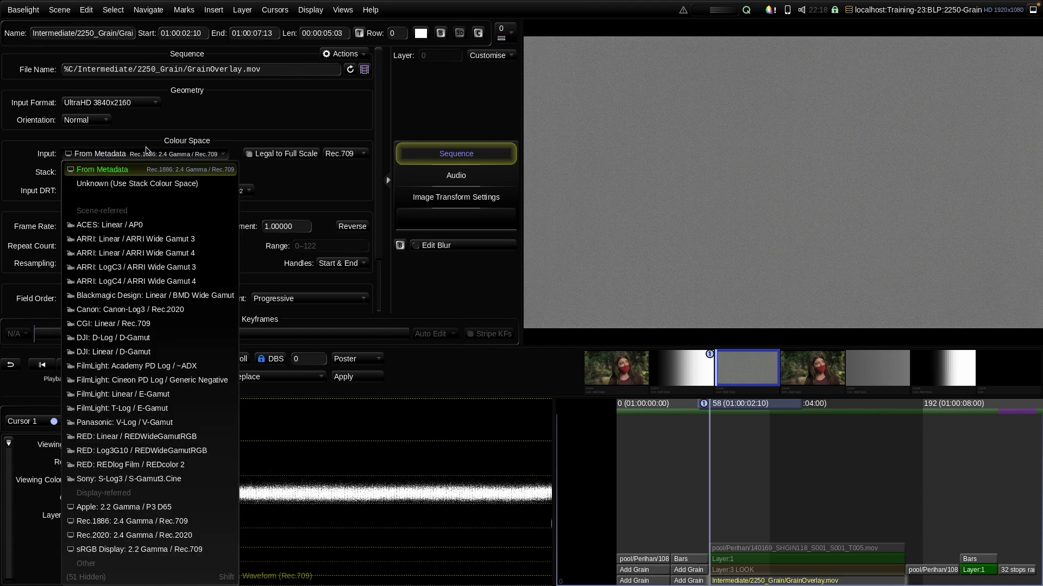
left_click(161, 408)
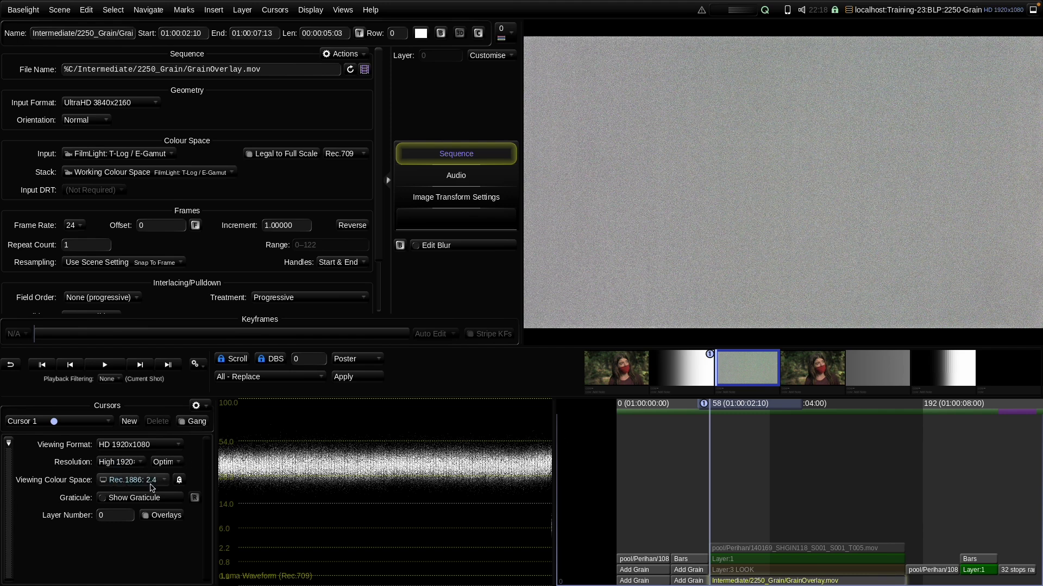
Check the overlay's mid-grey pixel values in the FilmLight T-Log viewing colour space, then restore Rec.1886: 2.4 Gamma / Rec.709.
left_click(132, 482)
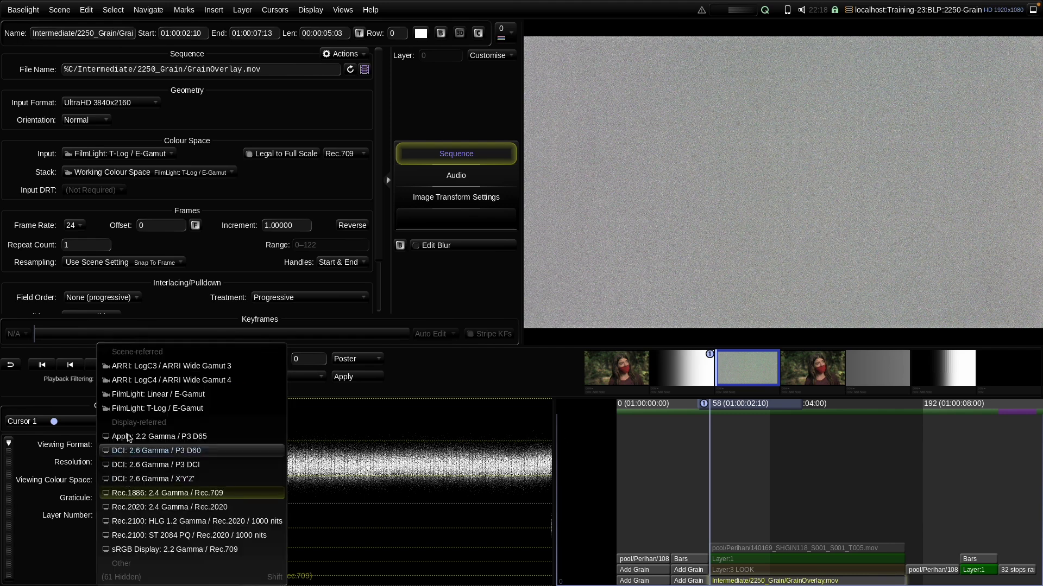
left_click(130, 409)
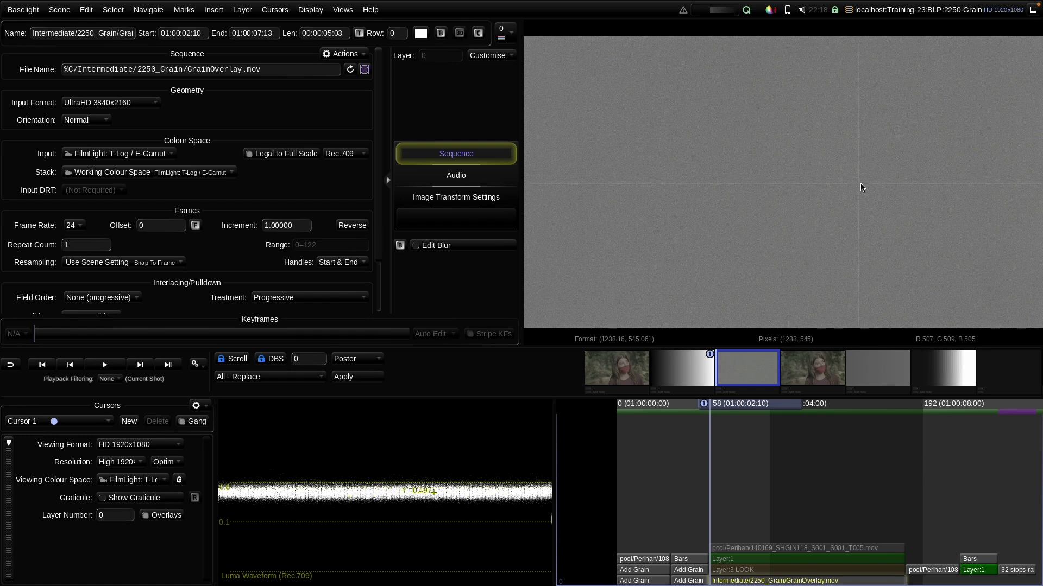
left_click(133, 480)
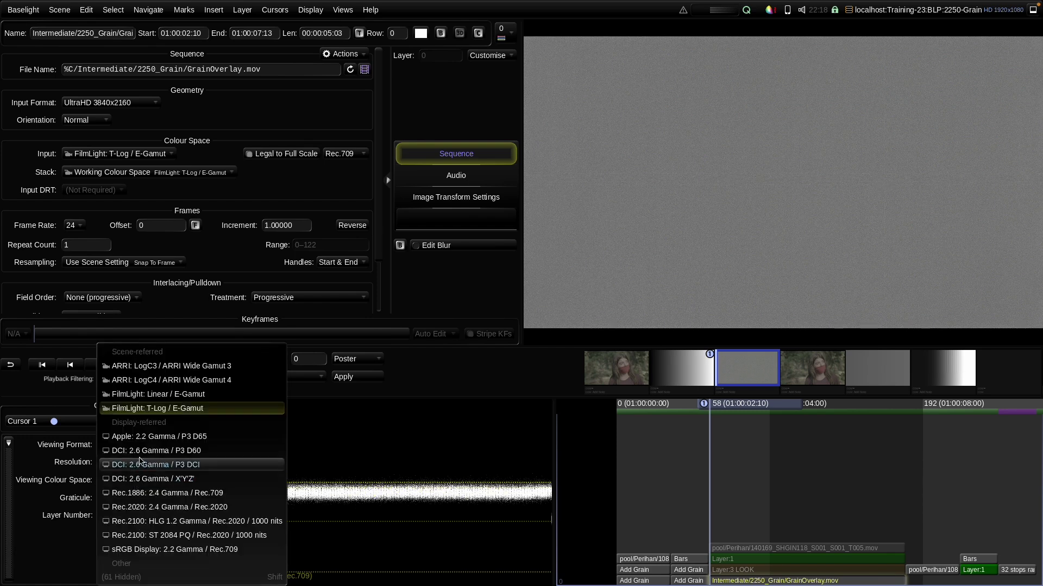
left_click(143, 493)
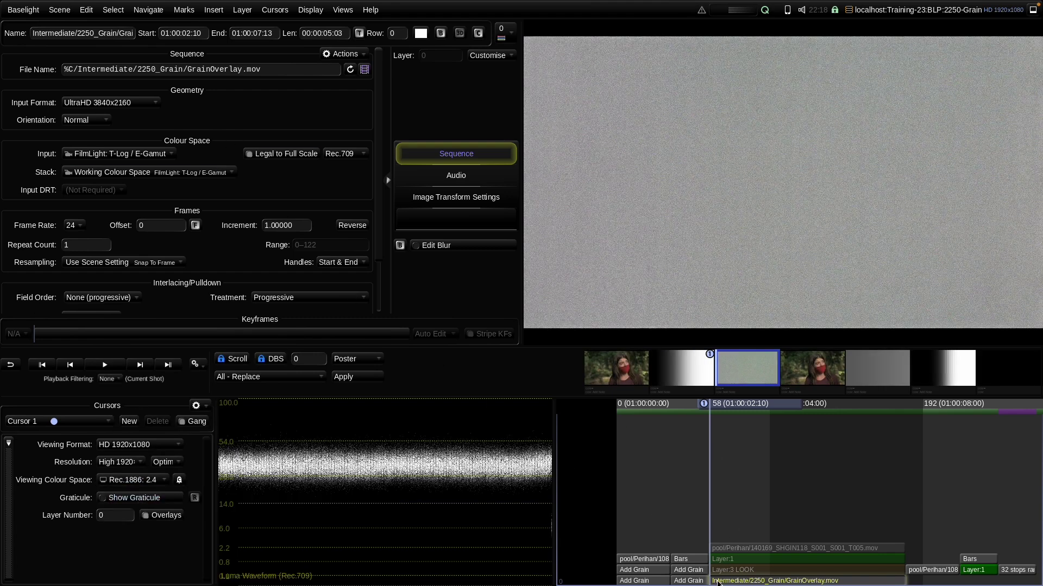
Insert a Blend layer below the GrainOverlay clip, set its mode to Overlay, and inspect the grain on the motorcycle shot up close.
left_click(213, 9)
mouse_move(304, 111)
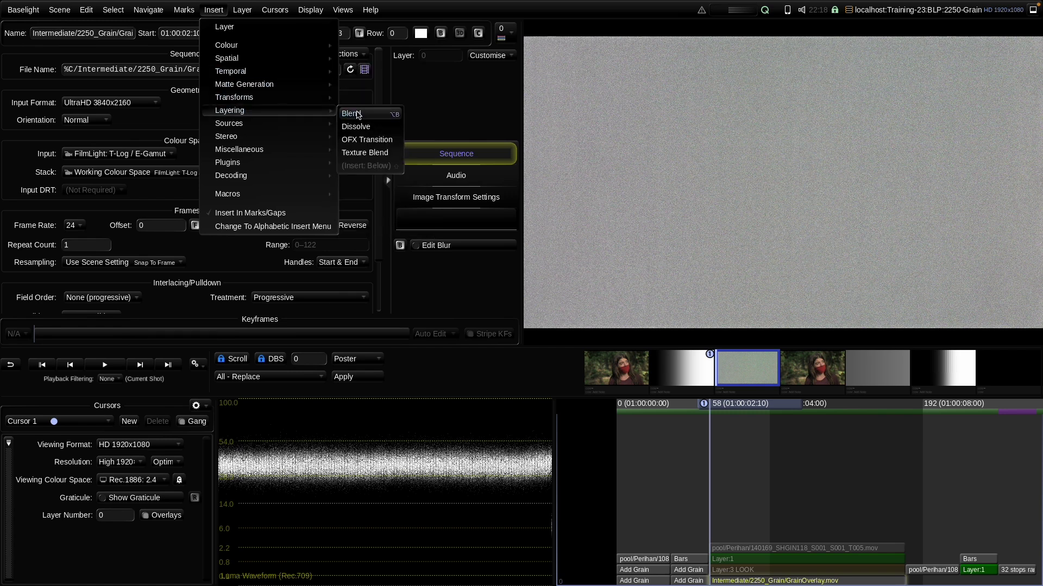
left_click(358, 114)
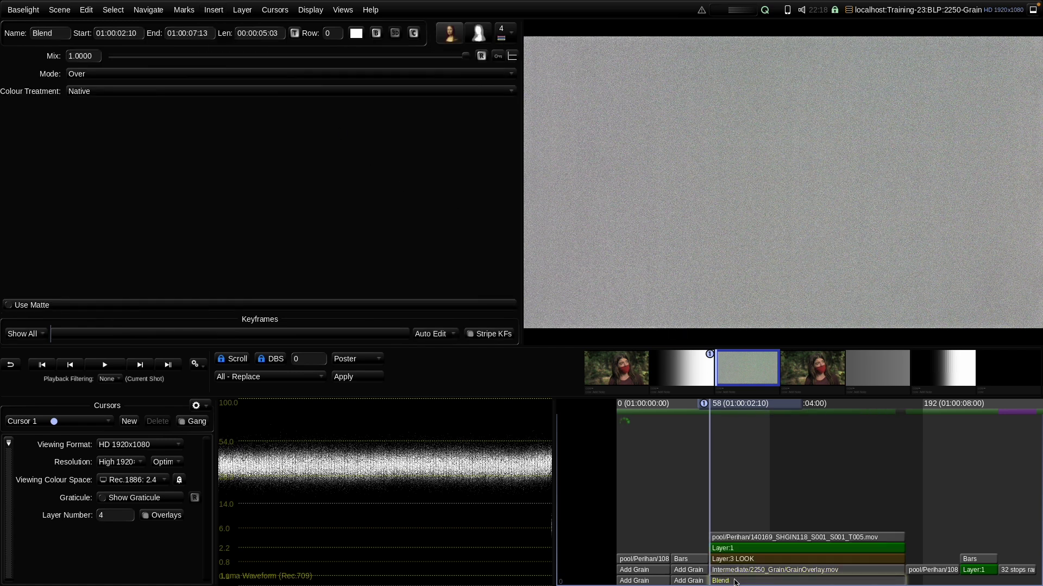
left_click(88, 77)
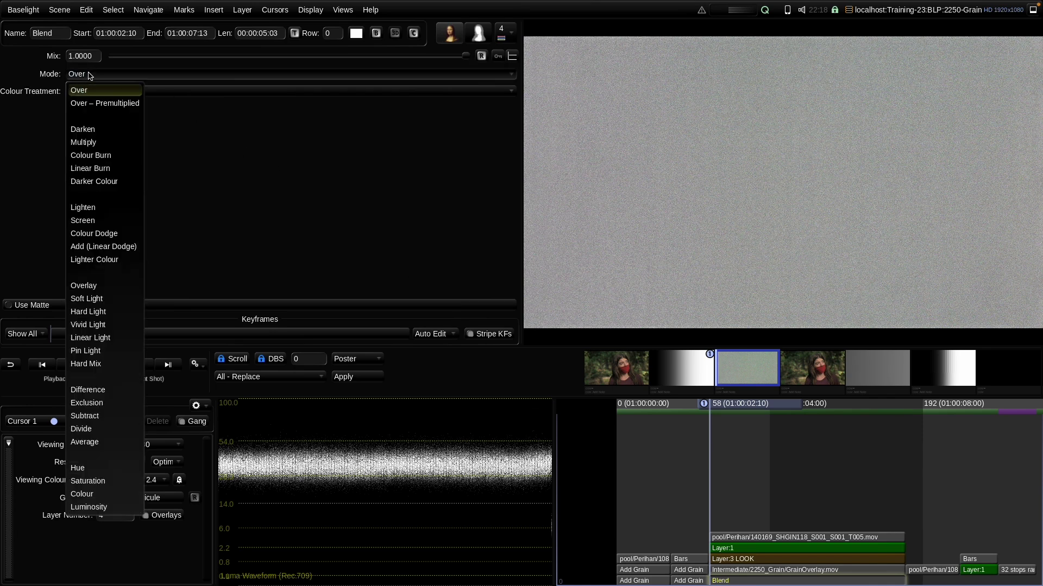
left_click(91, 286)
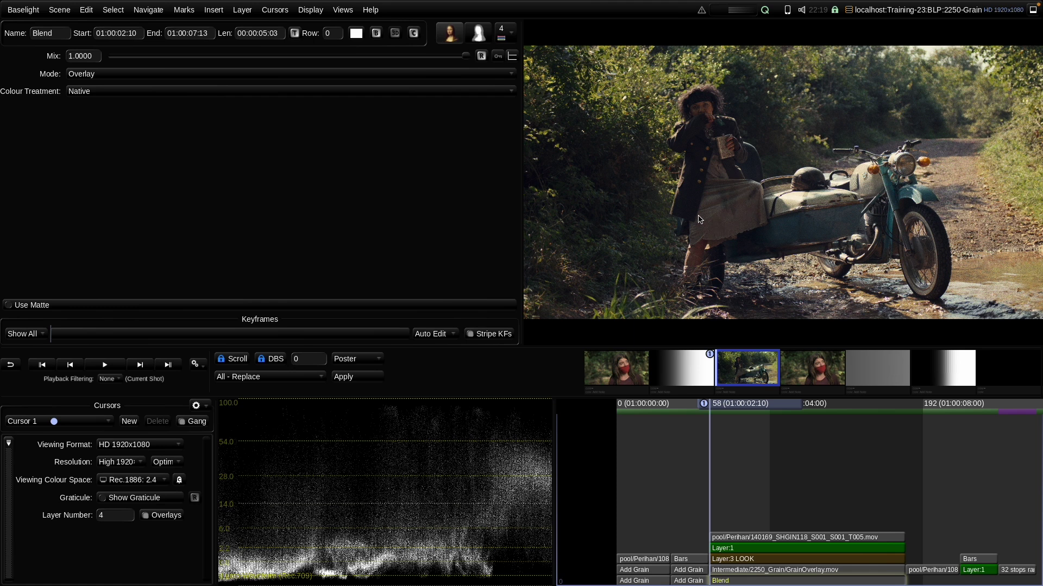
scroll(706, 217, "up", 3)
scroll(847, 163, "up", 3)
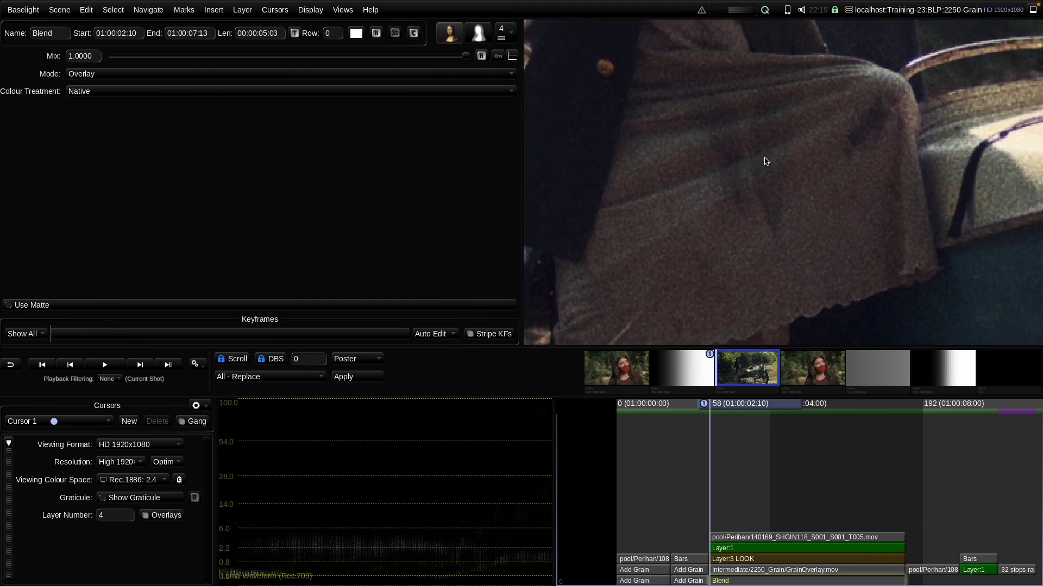
Play the motorcycle shot and try a reduced mix on the Blend layer in Overlay mode.
key("space")
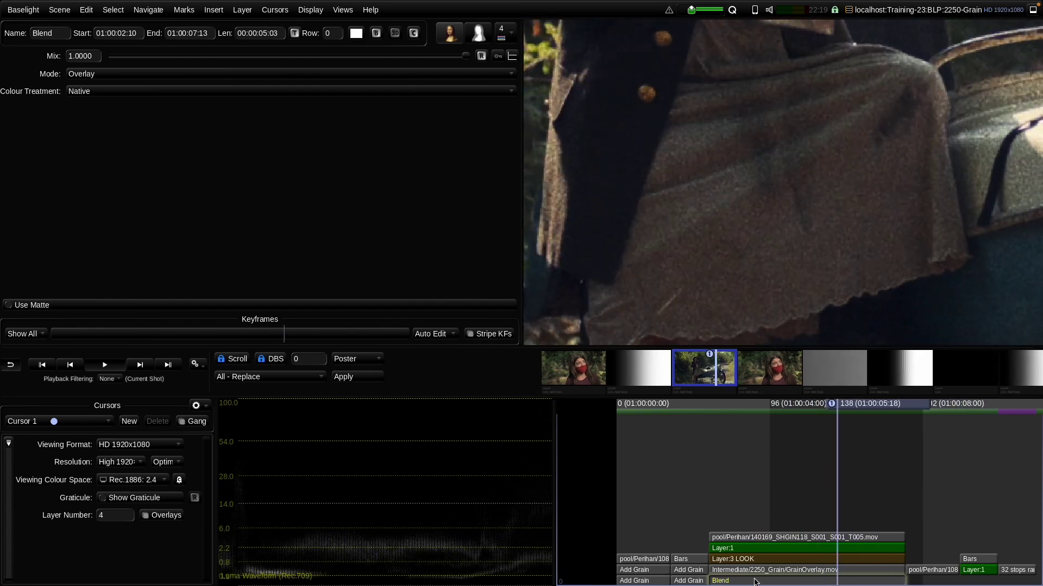
left_click_drag(467, 57, 379, 86)
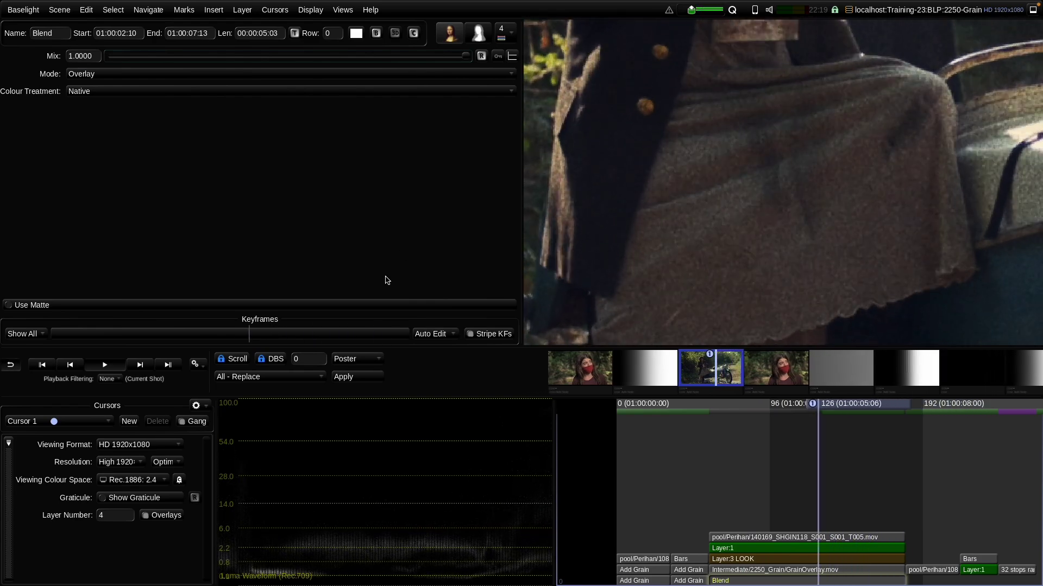
Try the Soft Light mode with a lower mix on the Blend layer, then return it to Overlay at full mix.
left_click(90, 74)
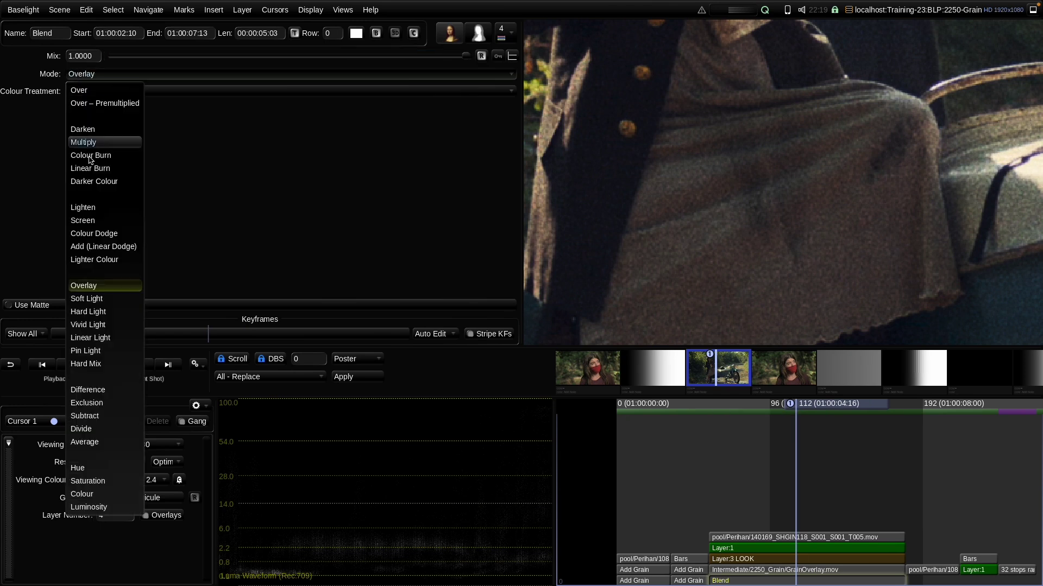
left_click(94, 299)
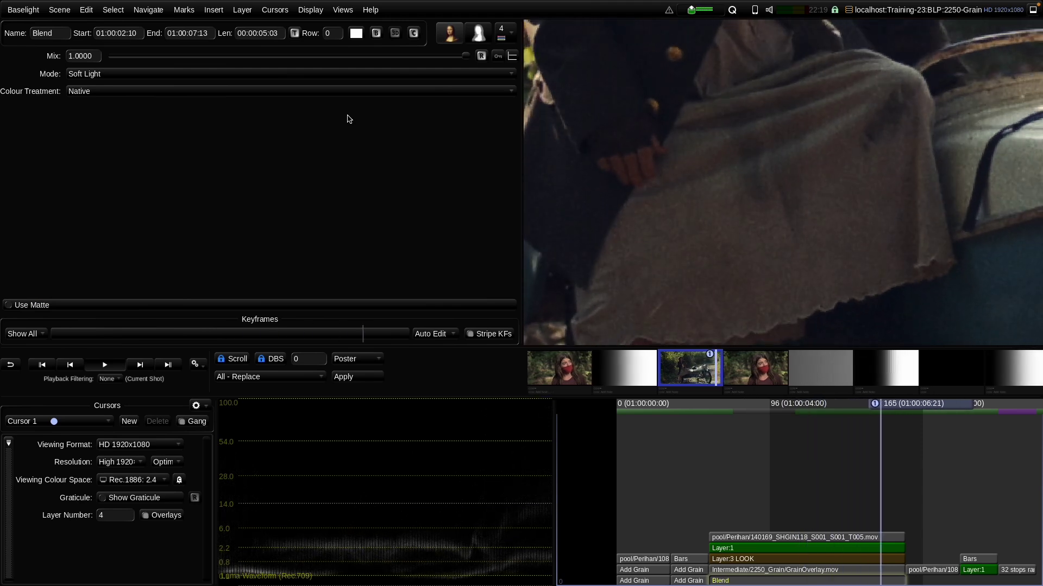
left_click_drag(449, 57, 281, 88)
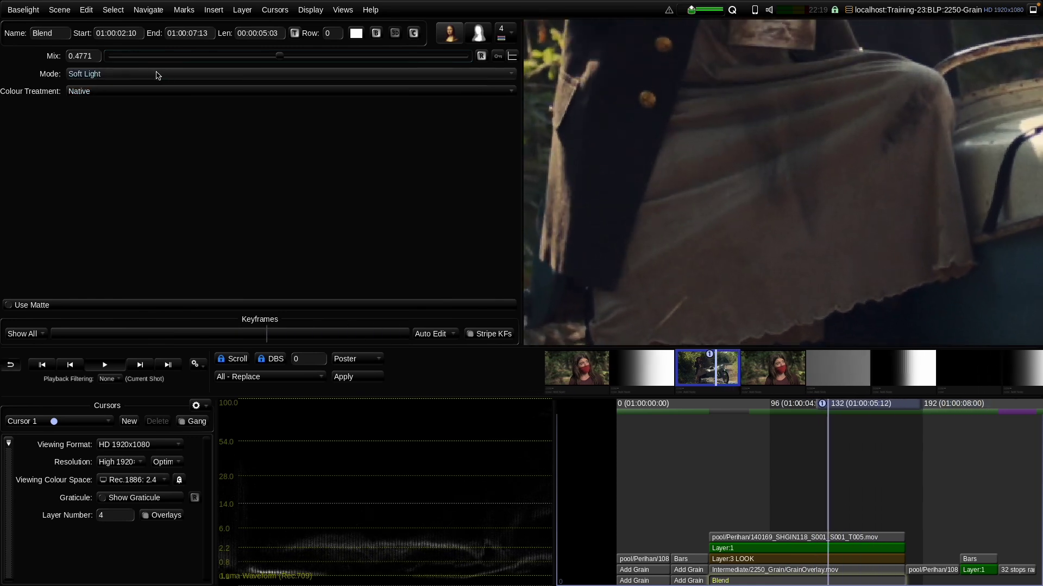
left_click(147, 76)
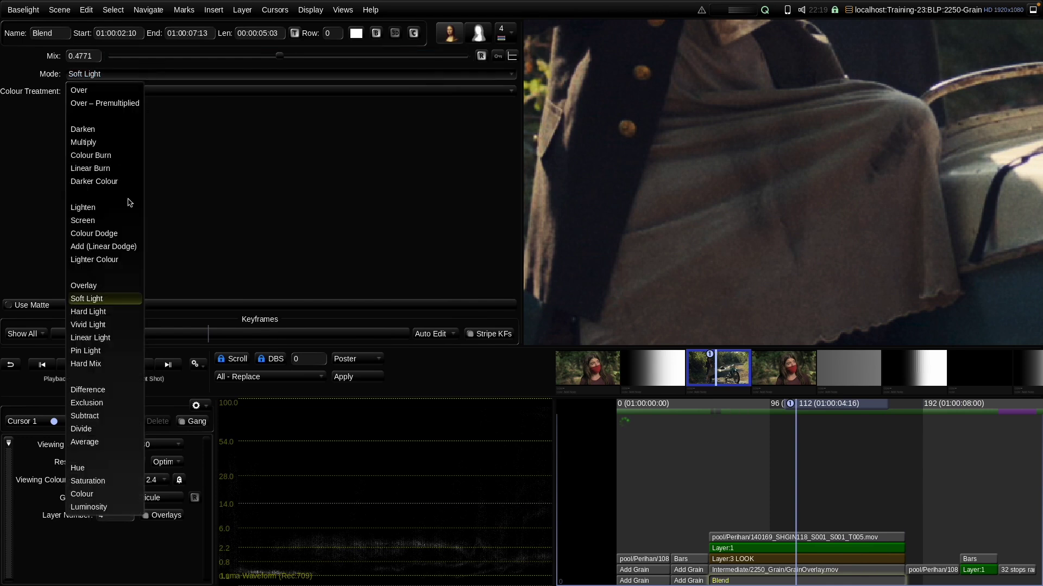
left_click(116, 288)
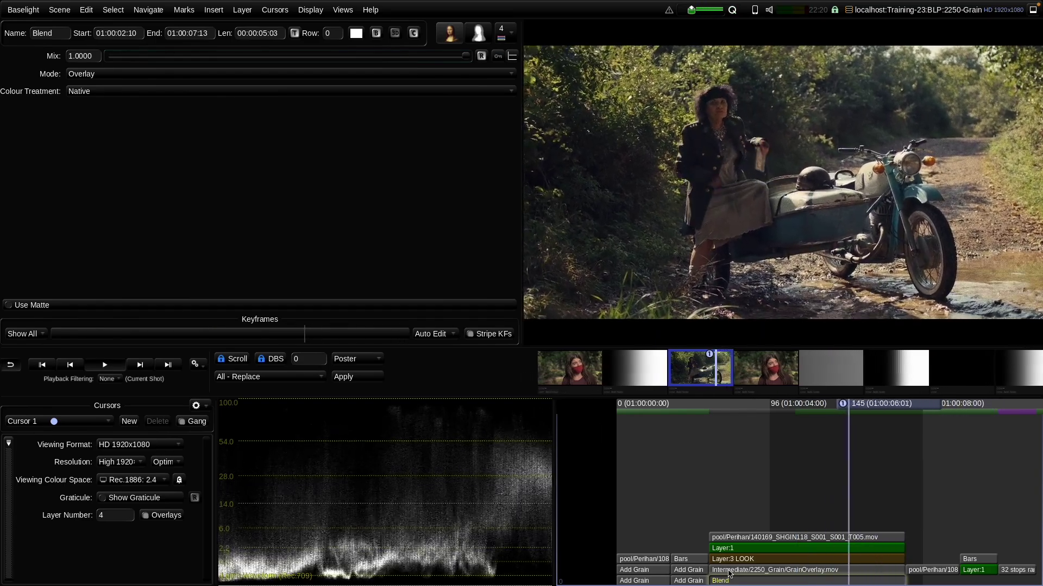
Set the GrainOverlay clip's input colour space to From Metadata (Rec.1886: 2.4 Gamma / Rec.709).
left_click(730, 571)
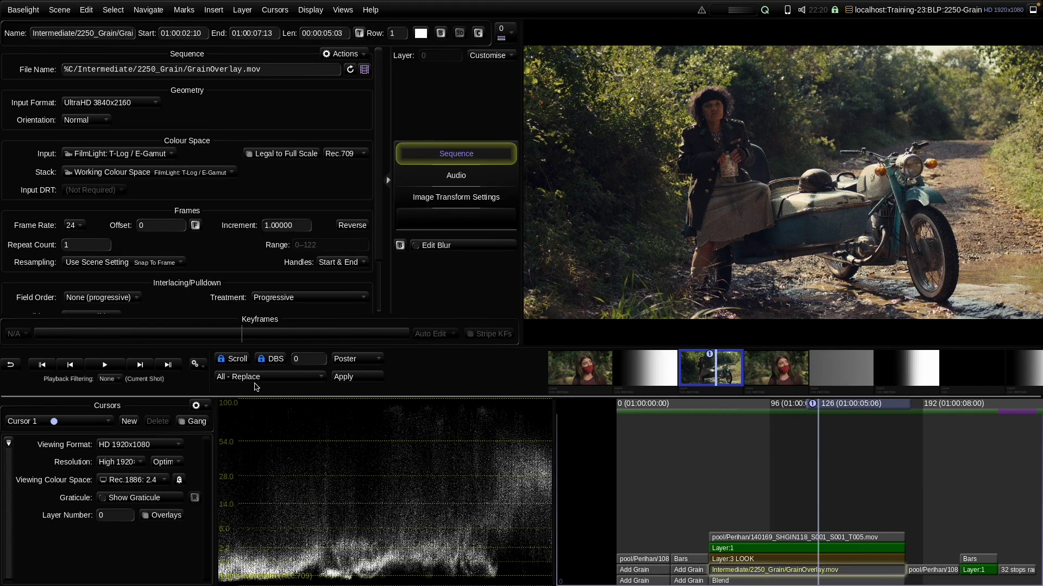
left_click(111, 153)
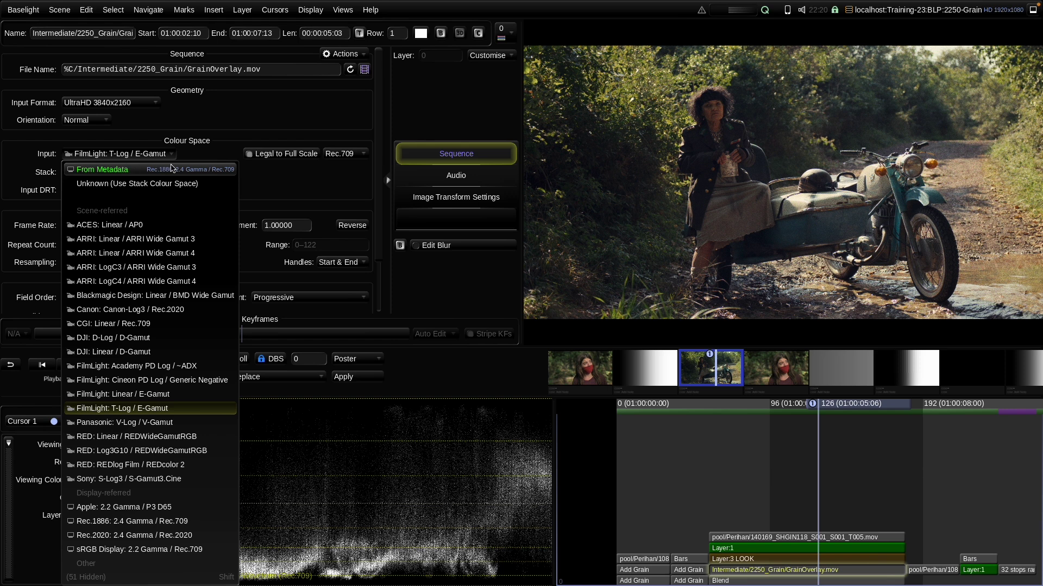
left_click(177, 171)
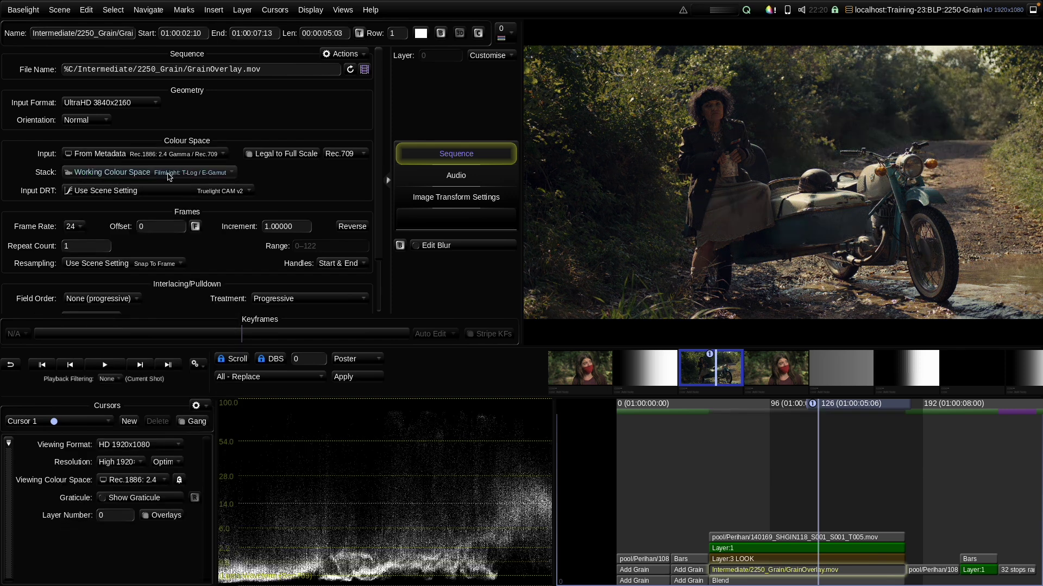
Compare the motorcycle shot with the Blend layer bypassed and active, both close up and at full frame.
left_click(737, 582)
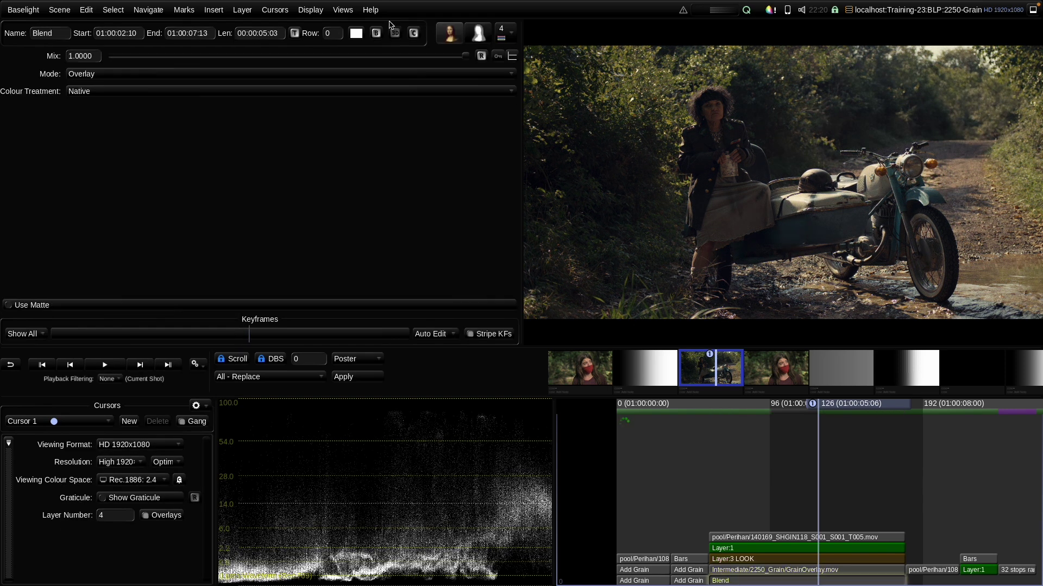
scroll(685, 220, "up", 5)
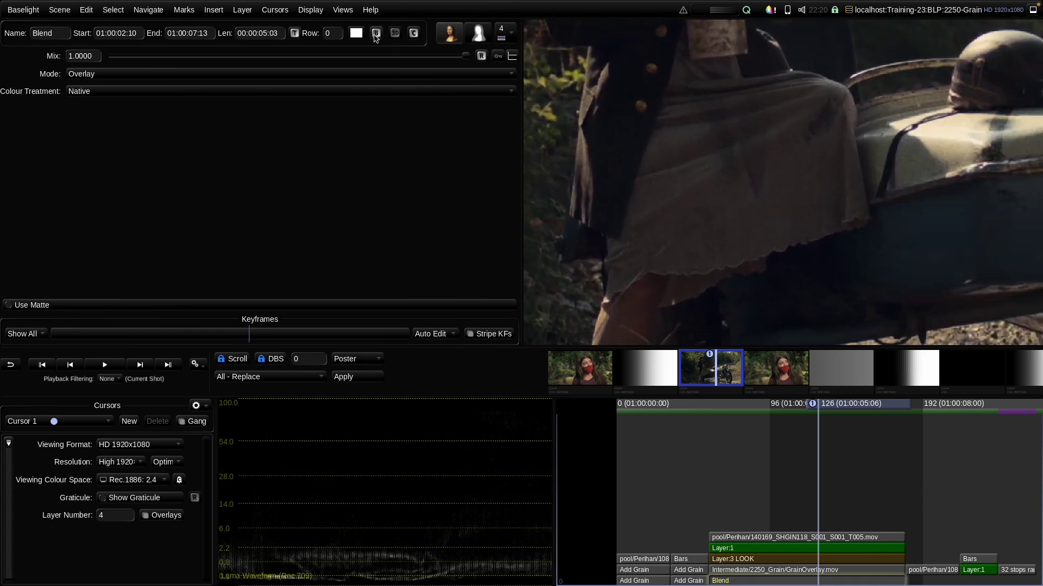
left_click(375, 32)
left_click(375, 32)
key("space")
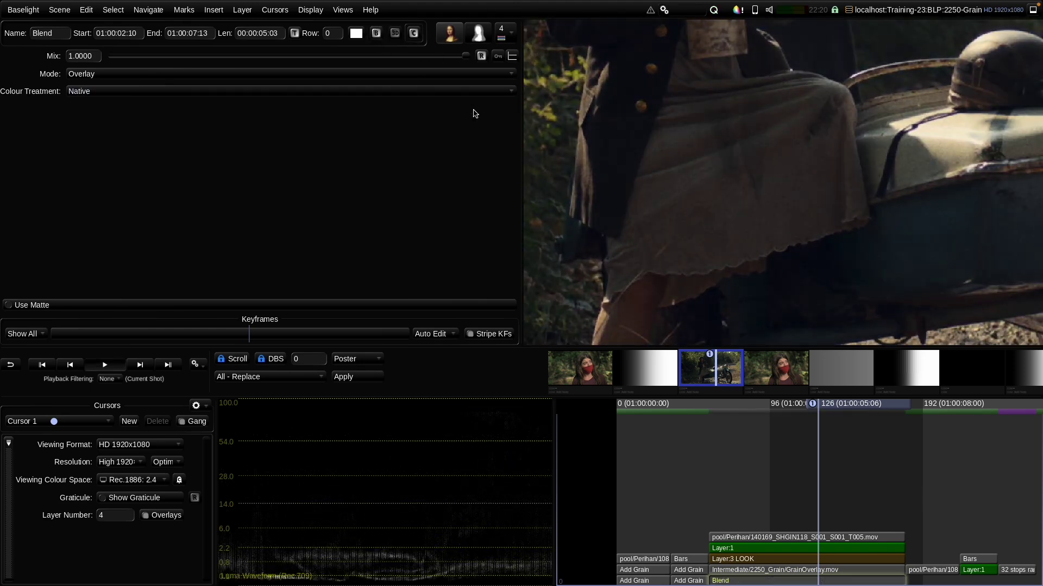
scroll(684, 154, "down", 5)
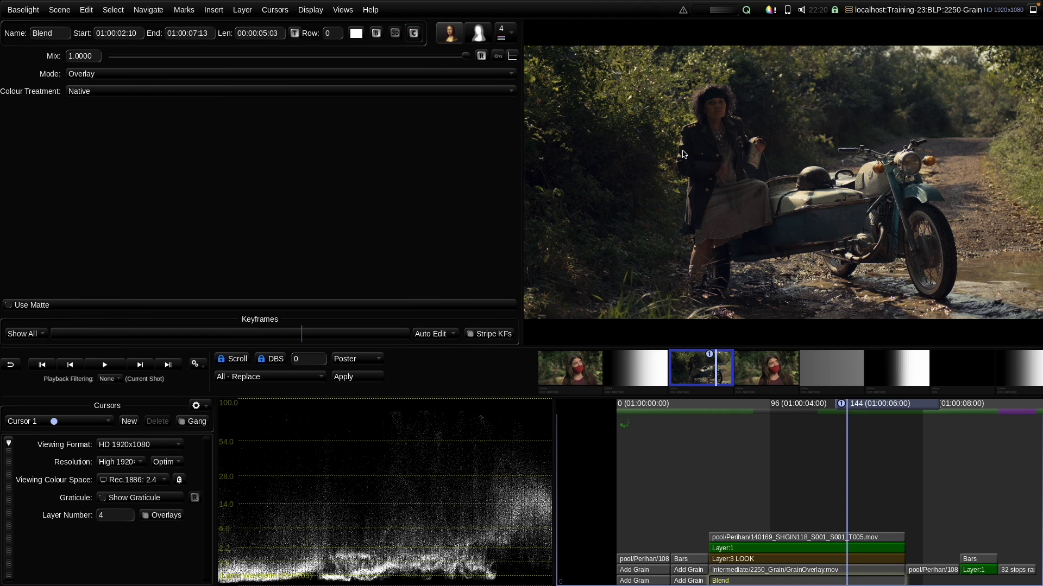
left_click(377, 34)
left_click(375, 34)
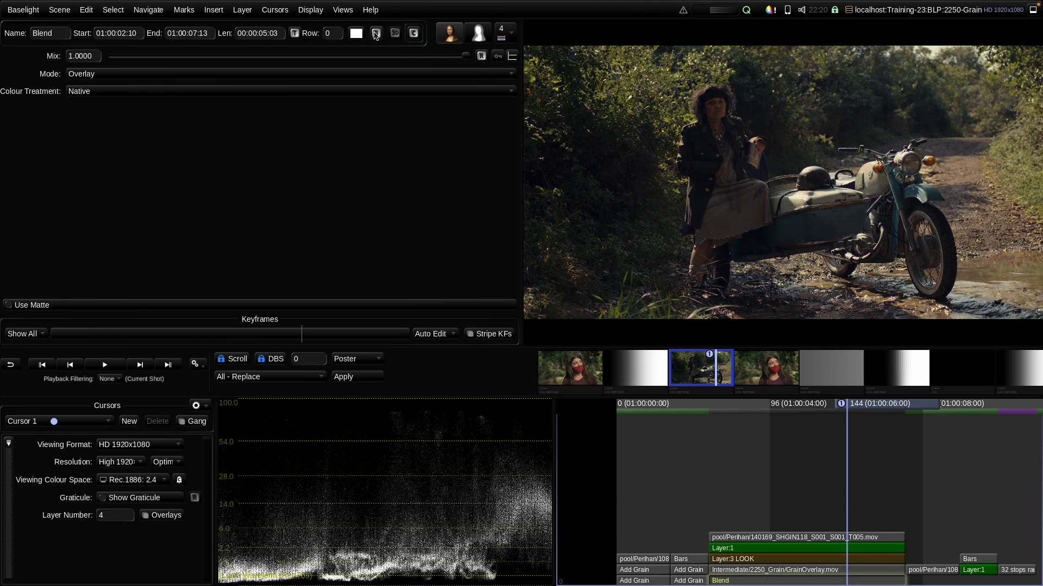
left_click(375, 35)
left_click(375, 35)
left_click(375, 36)
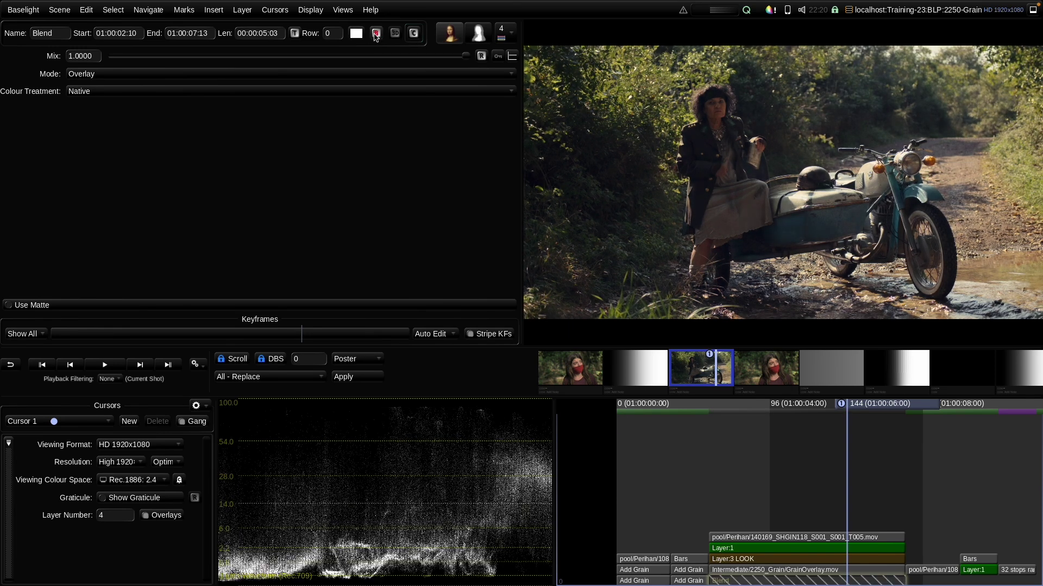
left_click(375, 35)
left_click(375, 36)
left_click(375, 36)
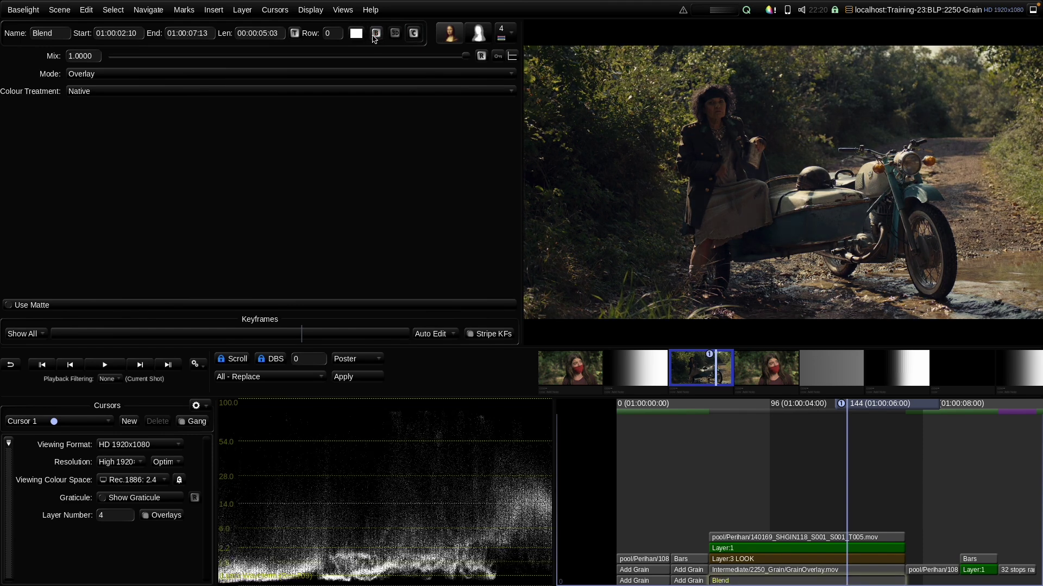
Set the GrainOverlay clip's input colour space back to FilmLight: T-Log / E-Gamut.
left_click(731, 572)
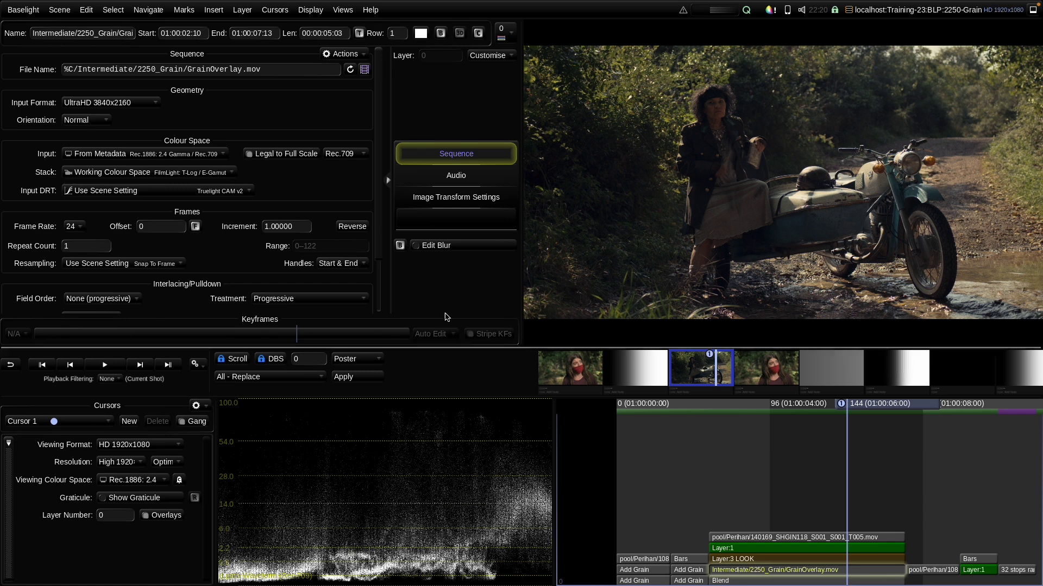
left_click(119, 154)
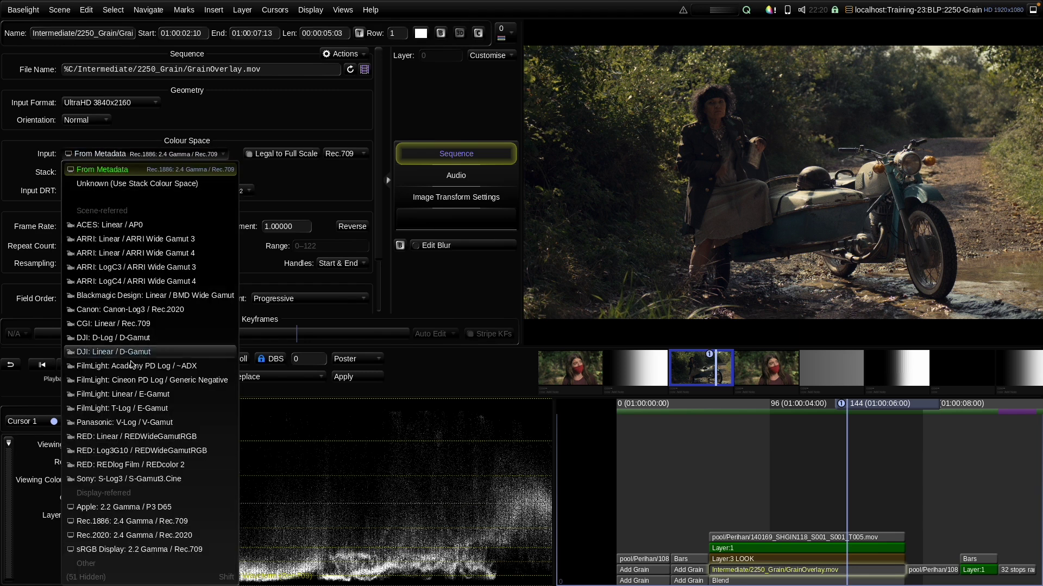
left_click(129, 412)
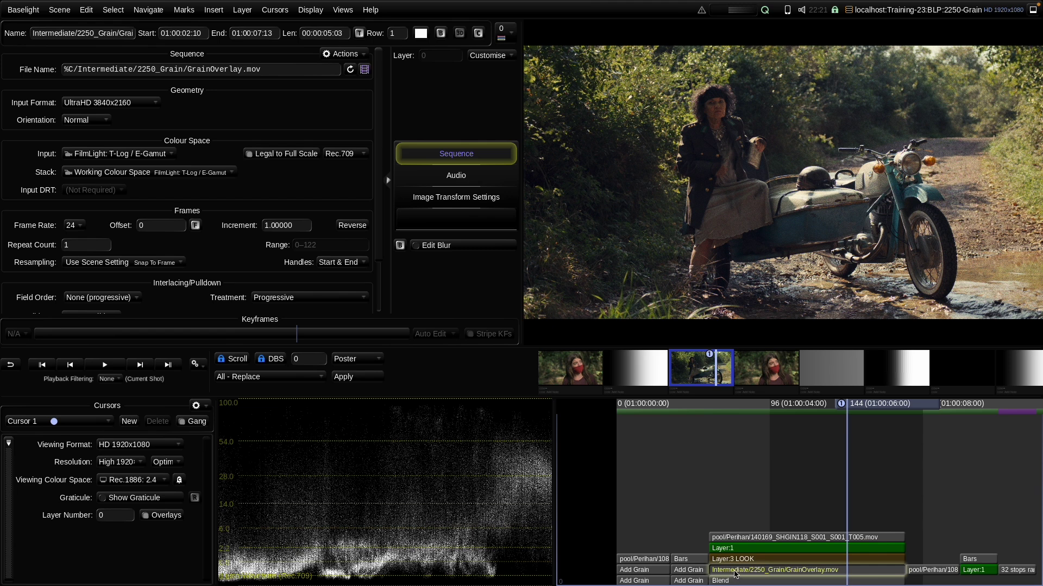
Insert a Texture Equaliser directly below the GrainOverlay clip.
left_click(213, 9)
mouse_move(274, 58)
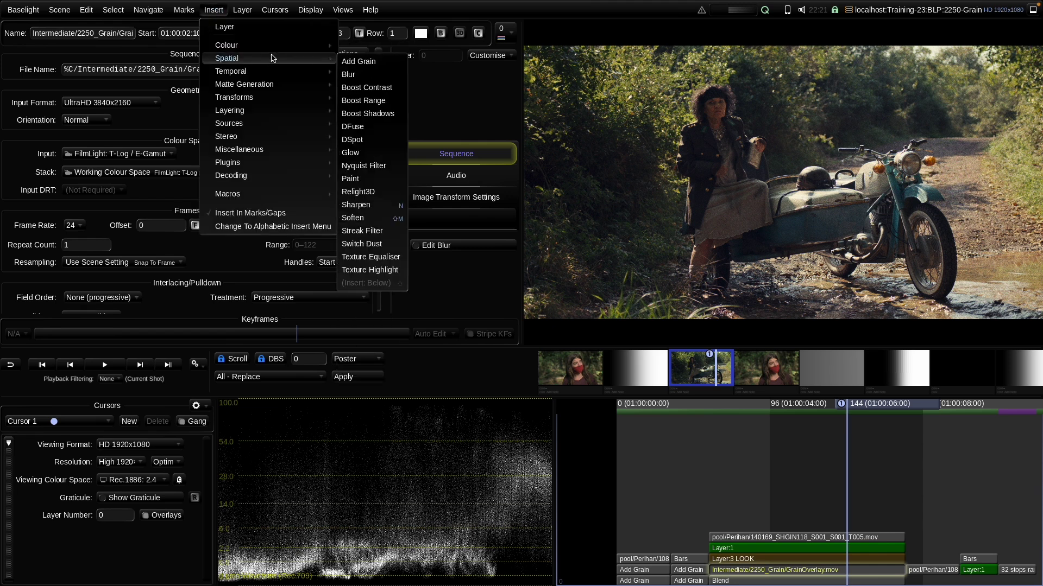
left_click(372, 257)
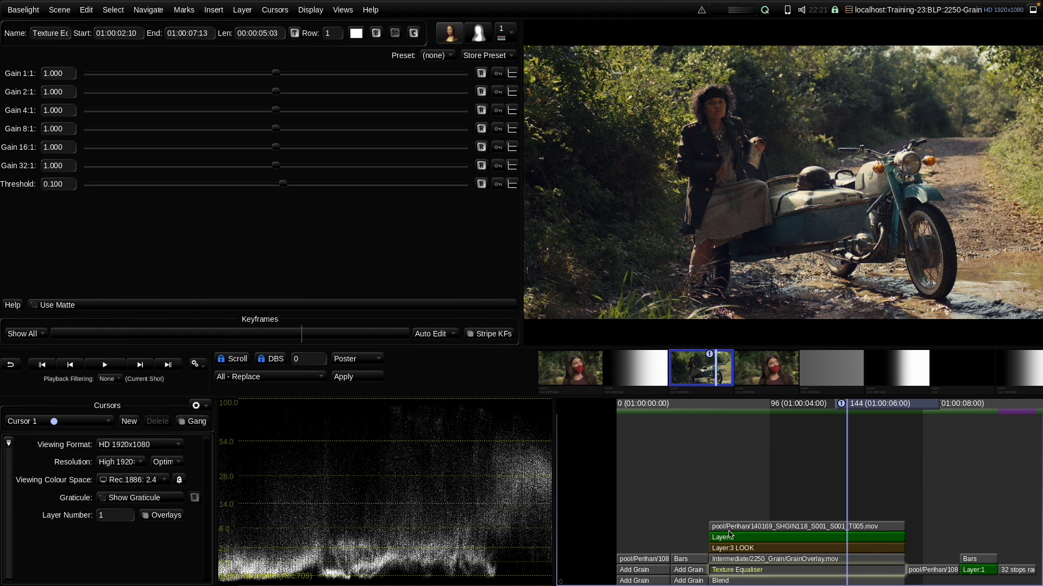
Set the Texture Equaliser gains to 0.315 at 1:1, 1.536 at 2:1, 0.632 at 4:1, 0.435 at 8:1, 0.126 at 16:1 and 0 at 32:1.
scroll(699, 214, "up", 5)
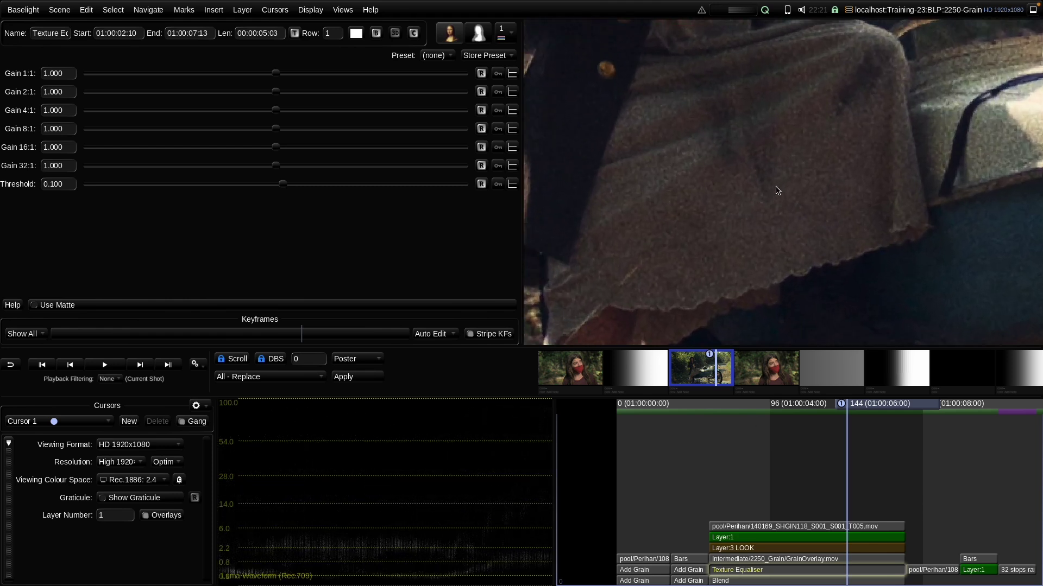
scroll(857, 190, "down", 3)
scroll(852, 191, "up", 3)
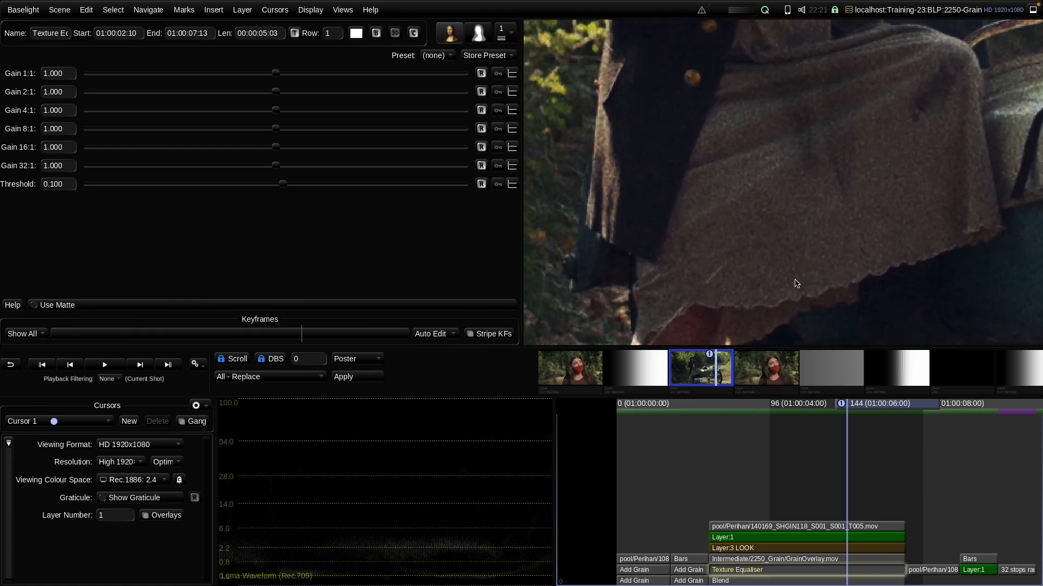
left_click_drag(276, 73, 529, 76)
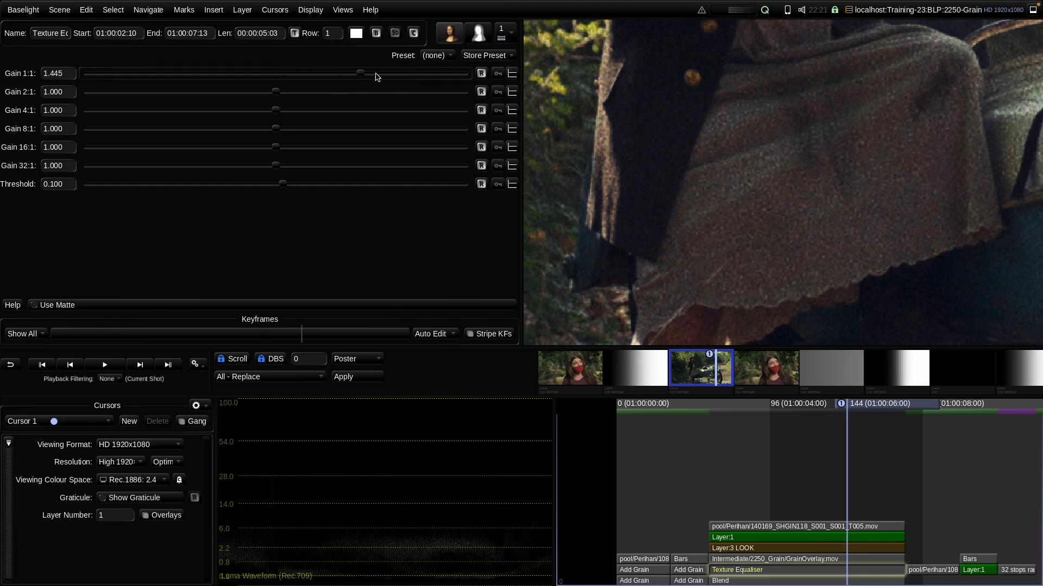
left_click_drag(461, 73, 234, 106)
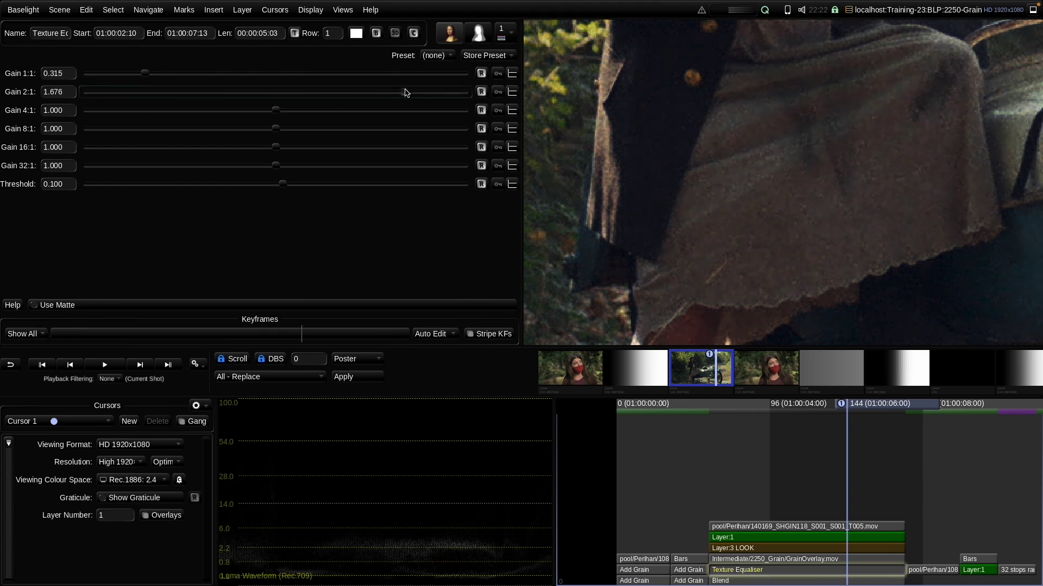
left_click_drag(277, 168, 134, 186)
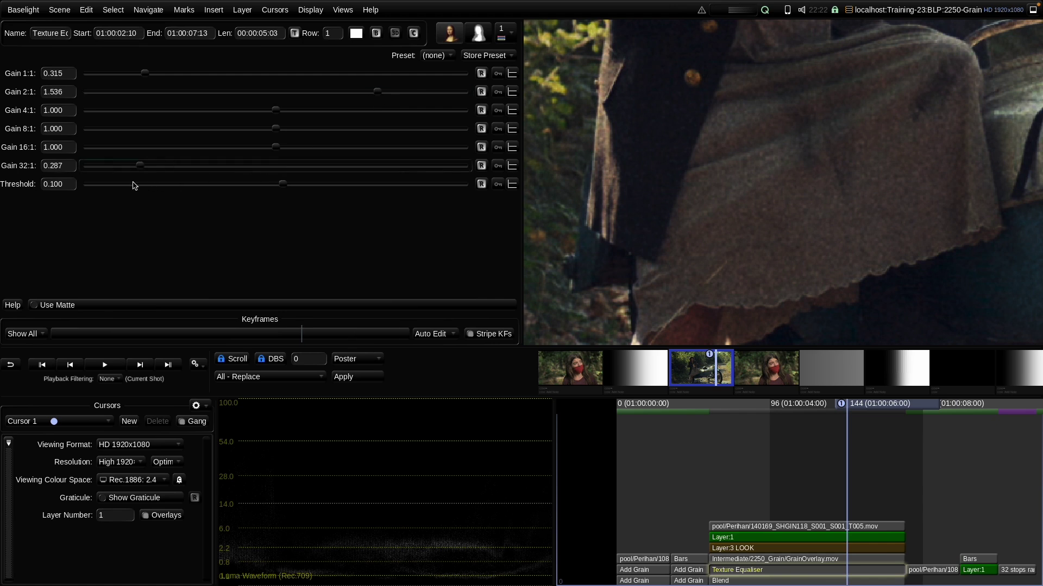
left_click_drag(273, 156, 255, 153)
left_click_drag(100, 169, 150, 149)
left_click_drag(273, 131, 136, 154)
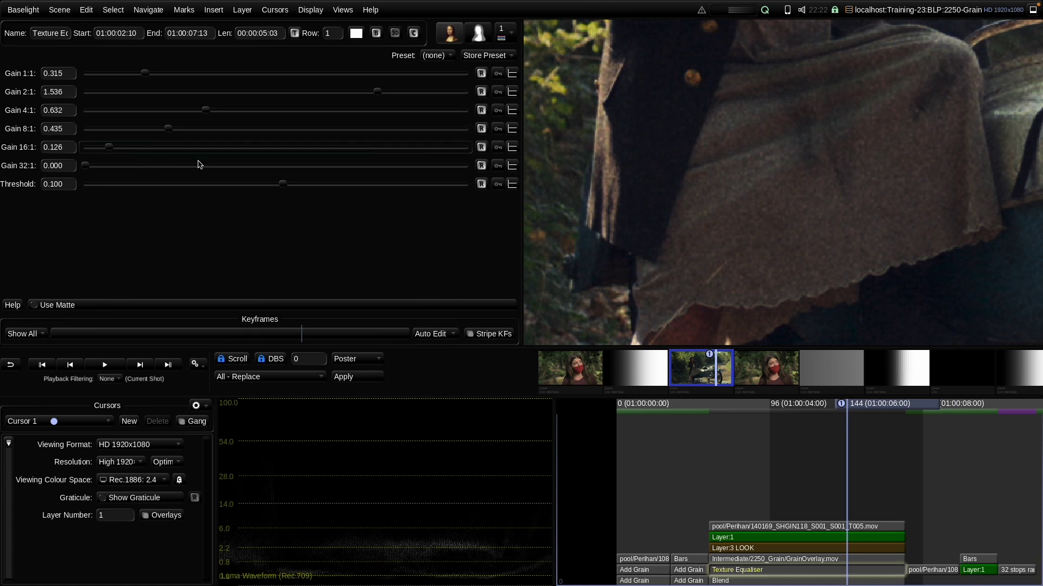
Compare the grain with the Texture Equaliser bypassed and active, on the playing shot and on the isolated overlay.
key("space")
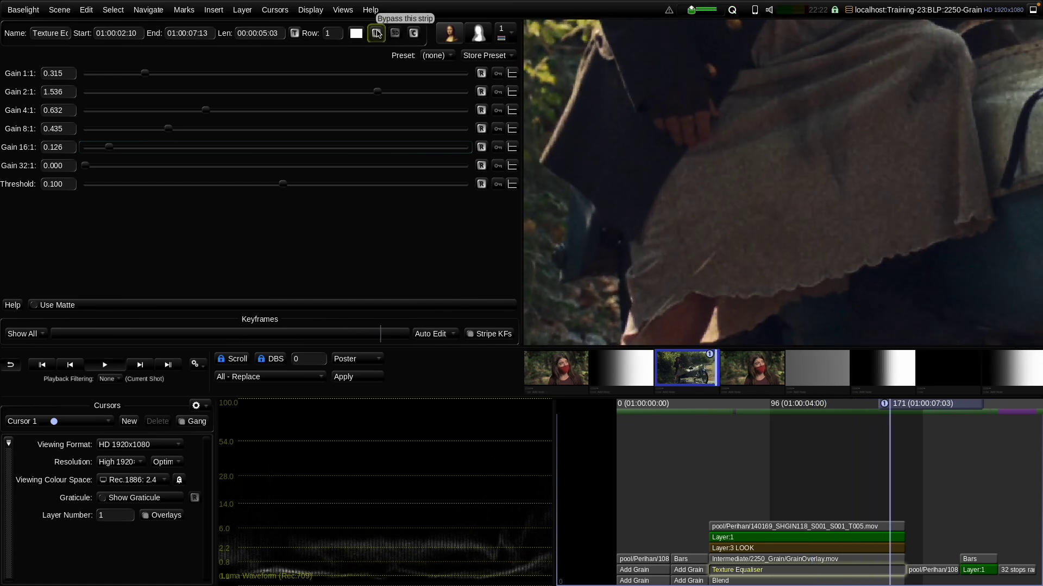
left_click(377, 34)
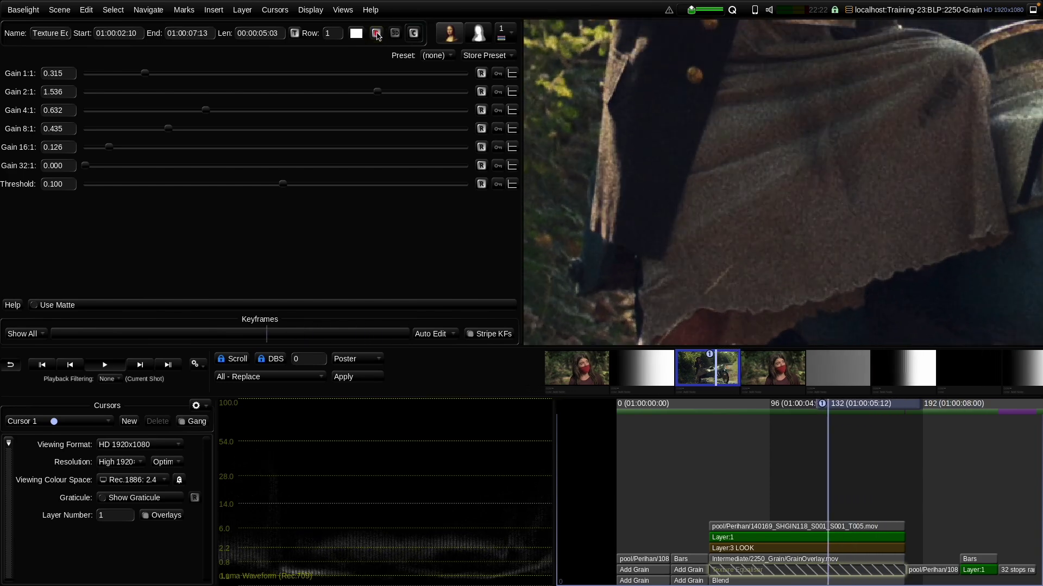
left_click(377, 34)
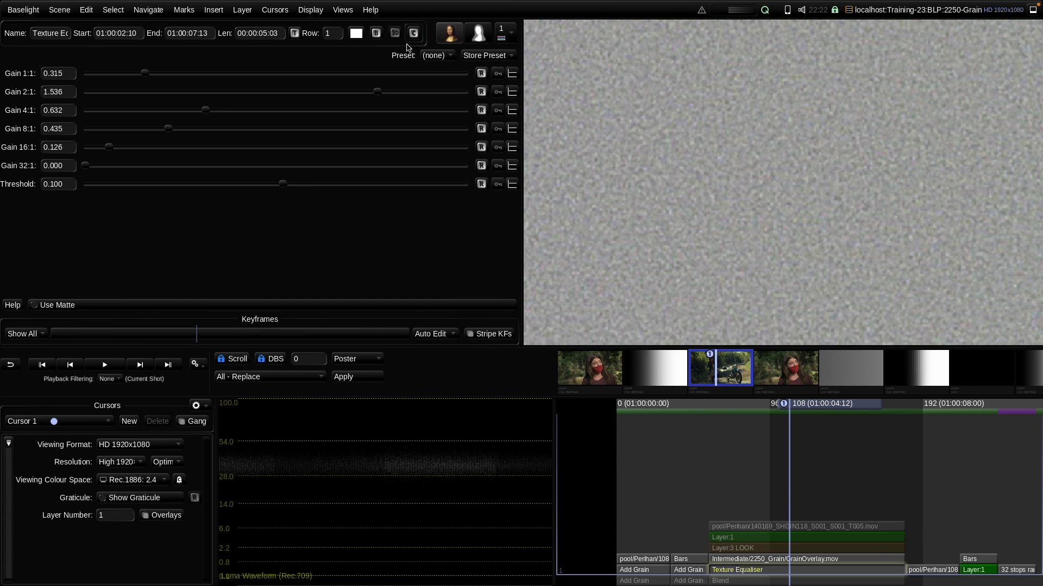
left_click(376, 34)
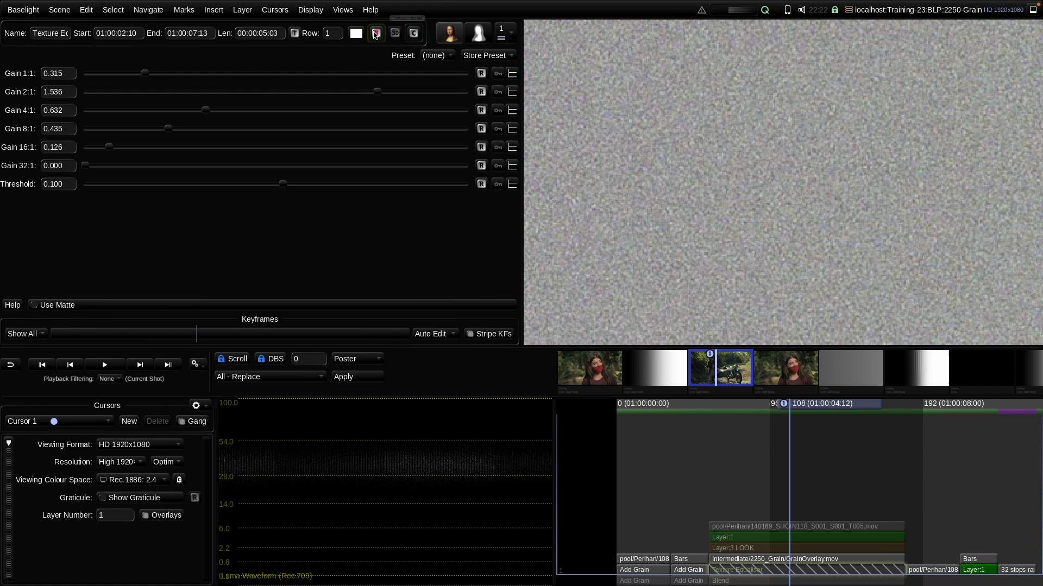
left_click(375, 34)
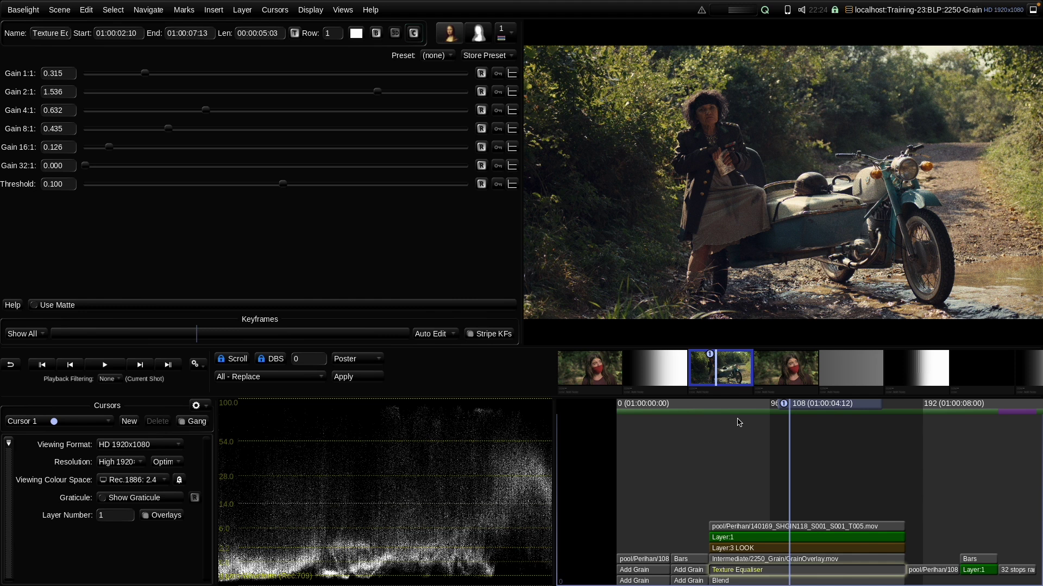
Review the settings of the GrainOverlay clip and of the Blend layer.
left_click(733, 559)
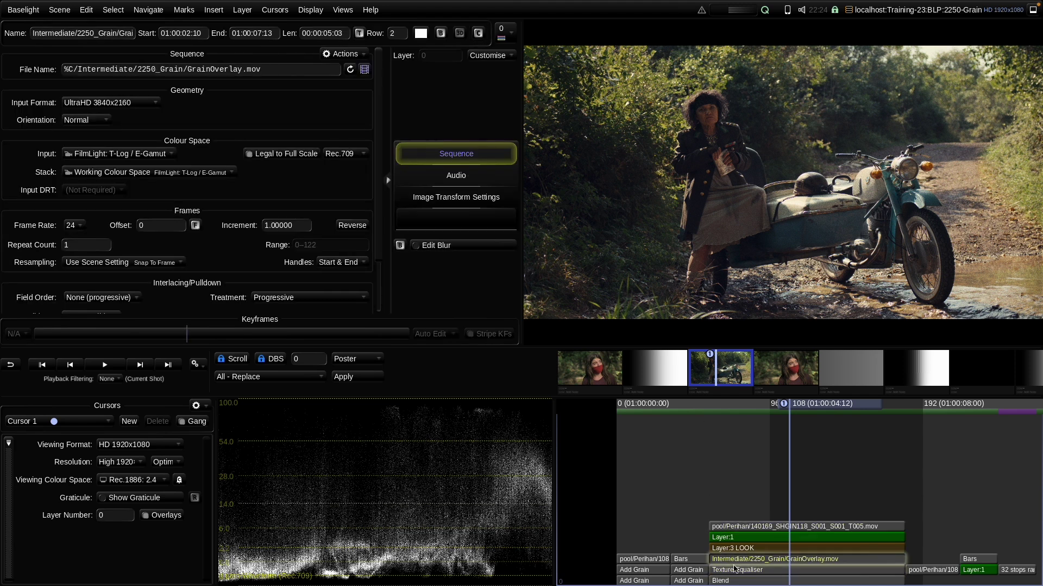
left_click(737, 581)
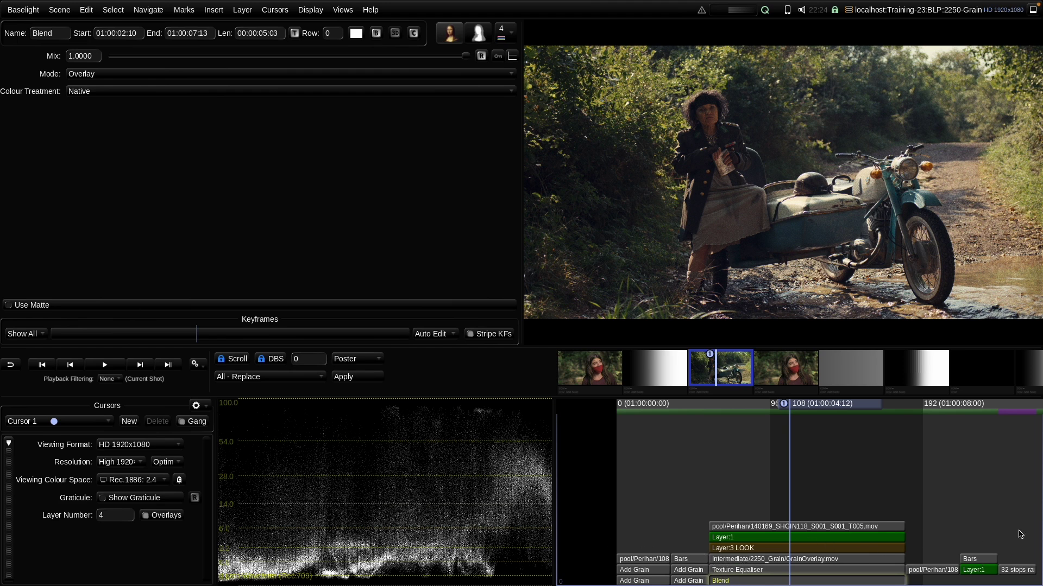
Place a copy of the GrainOverlay clip after the last shot on the timeline and set its length to 10 seconds.
left_click(731, 560)
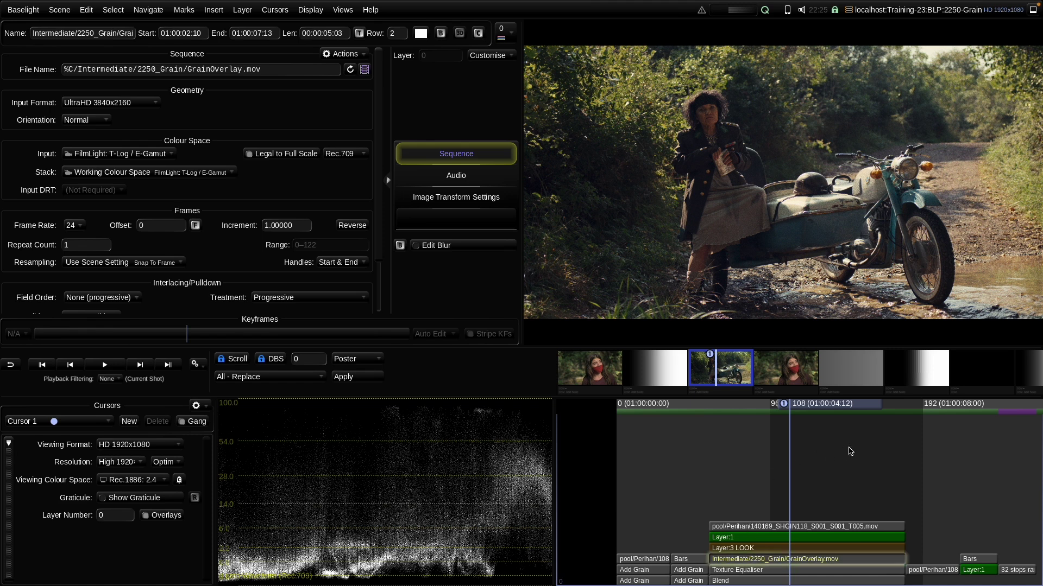
scroll(786, 451, "down", 2)
key("Down")
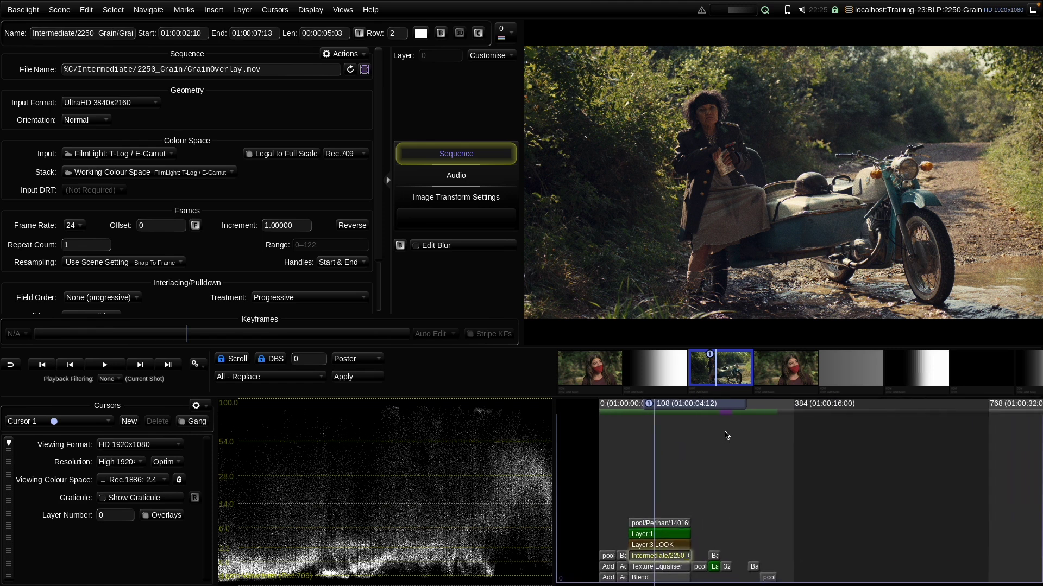
key("Down")
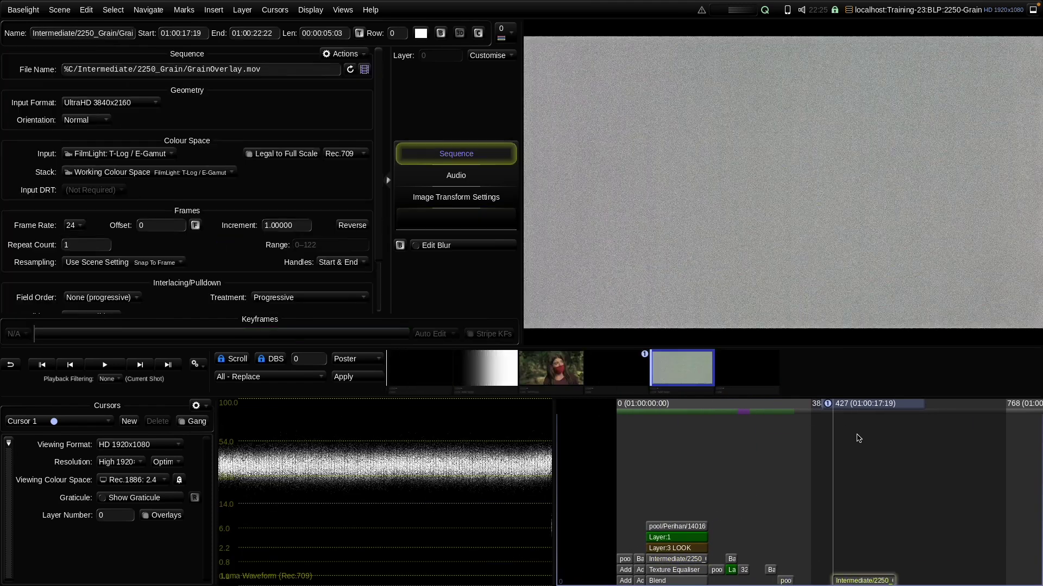
left_click(330, 33)
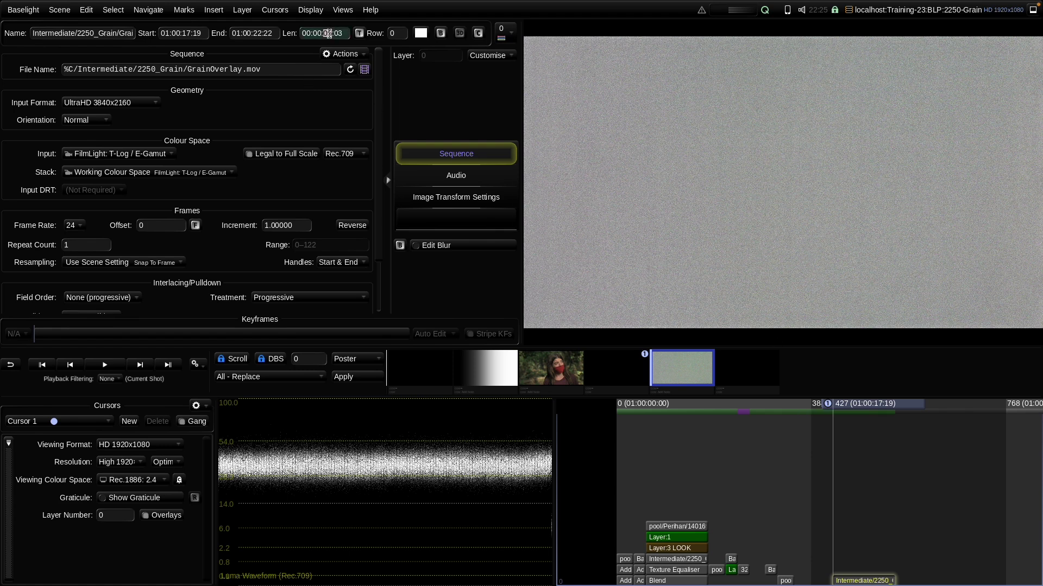
key("BackSpace")
type("10")
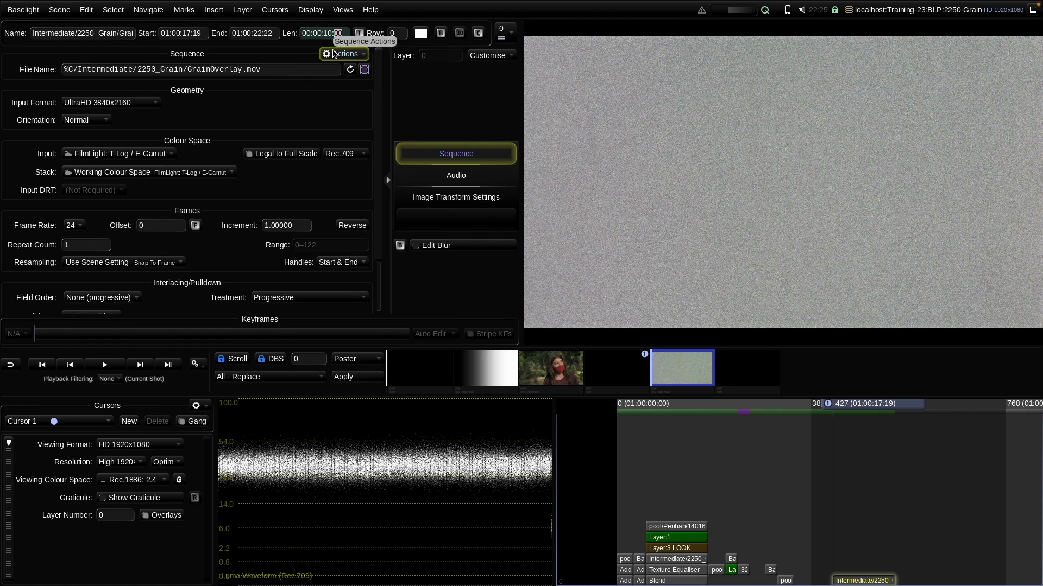
key("Return")
Append a second 10-second GrainOverlay copy and set its orientation to Flip.
key("Down")
key("ctrl+v")
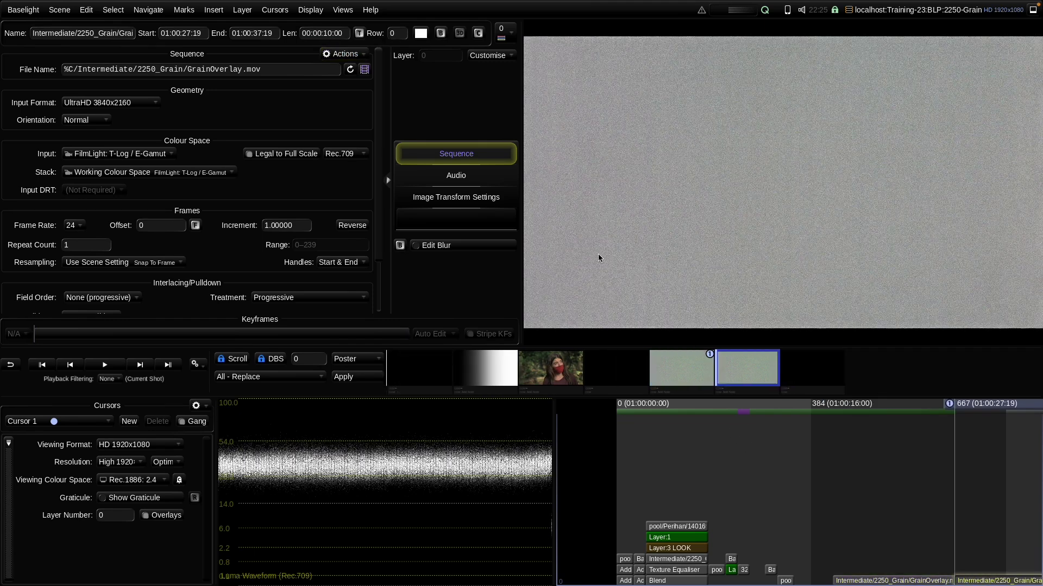
left_click(70, 116)
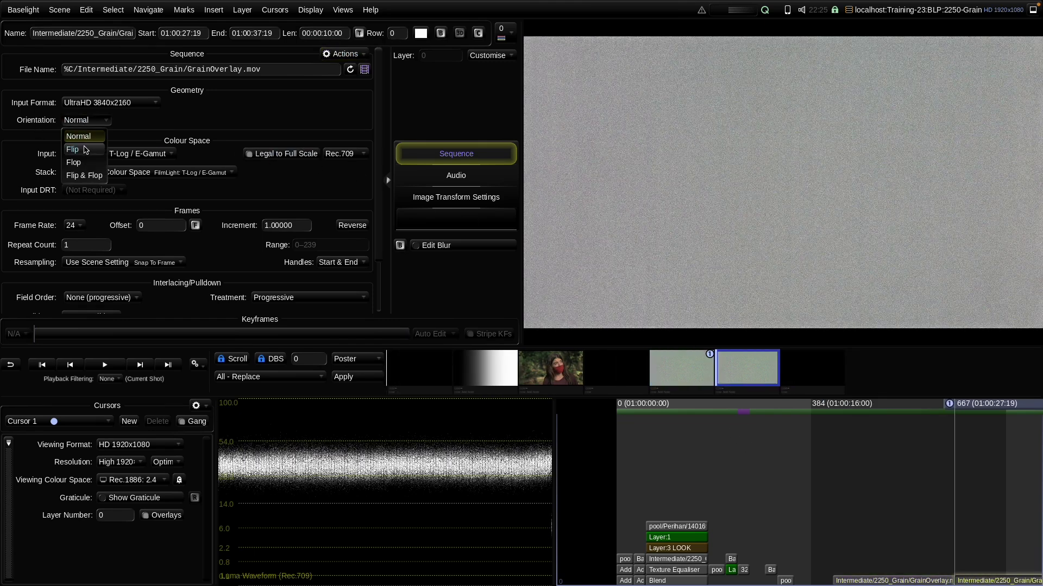
left_click(87, 150)
Append two more 10-second GrainOverlay copies, orienting the first as Flop and the second as Flip & Flop.
key("Down")
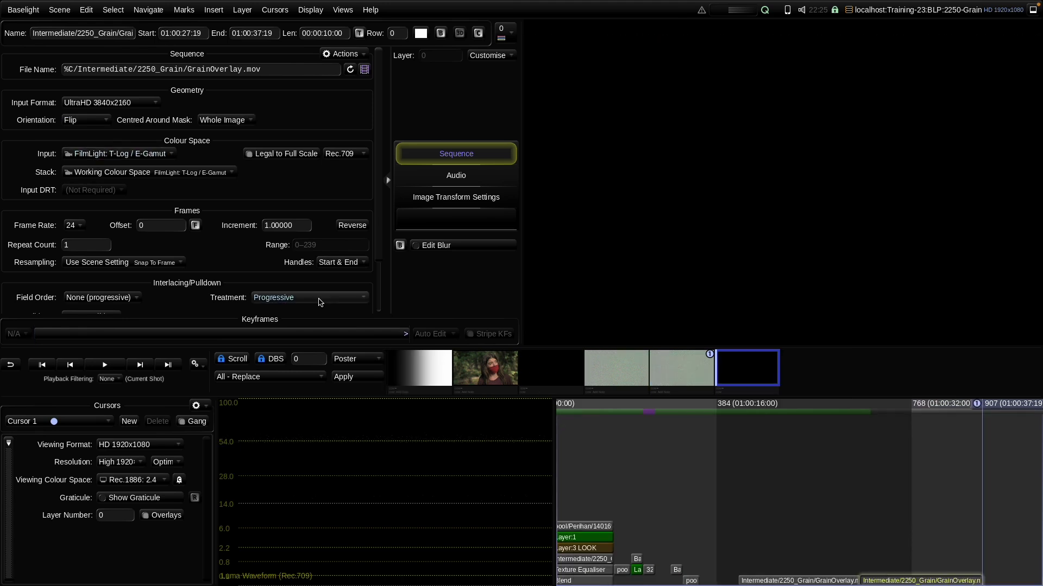
key("ctrl+v")
left_click(84, 116)
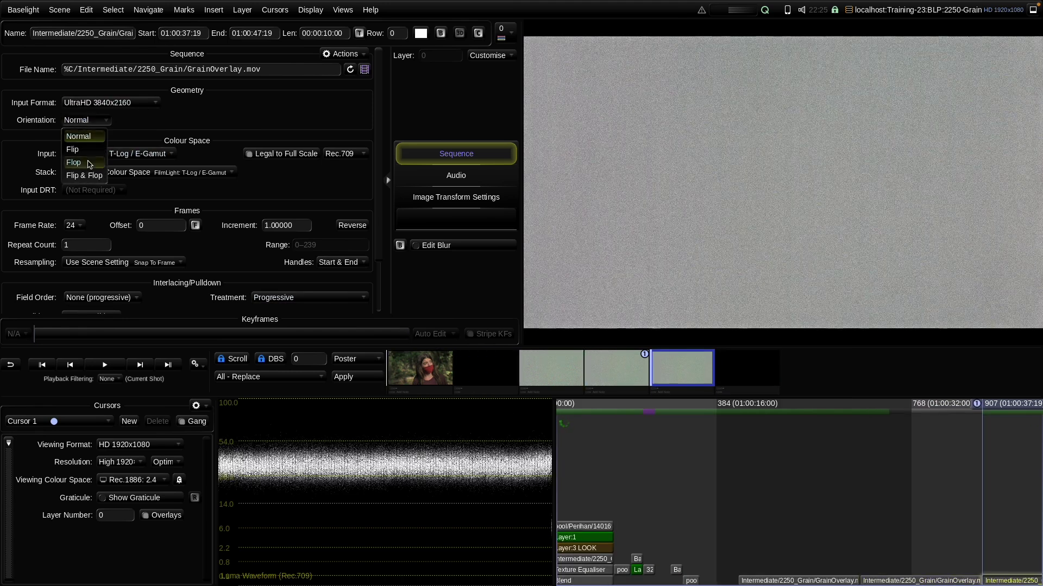
left_click(84, 163)
key("ctrl+v")
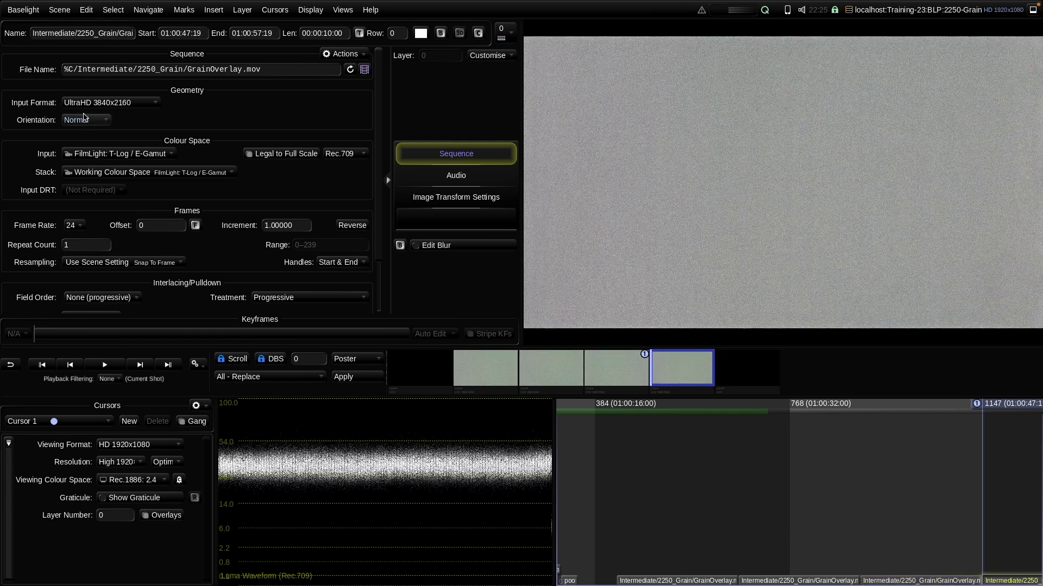
left_click(82, 120)
left_click(93, 177)
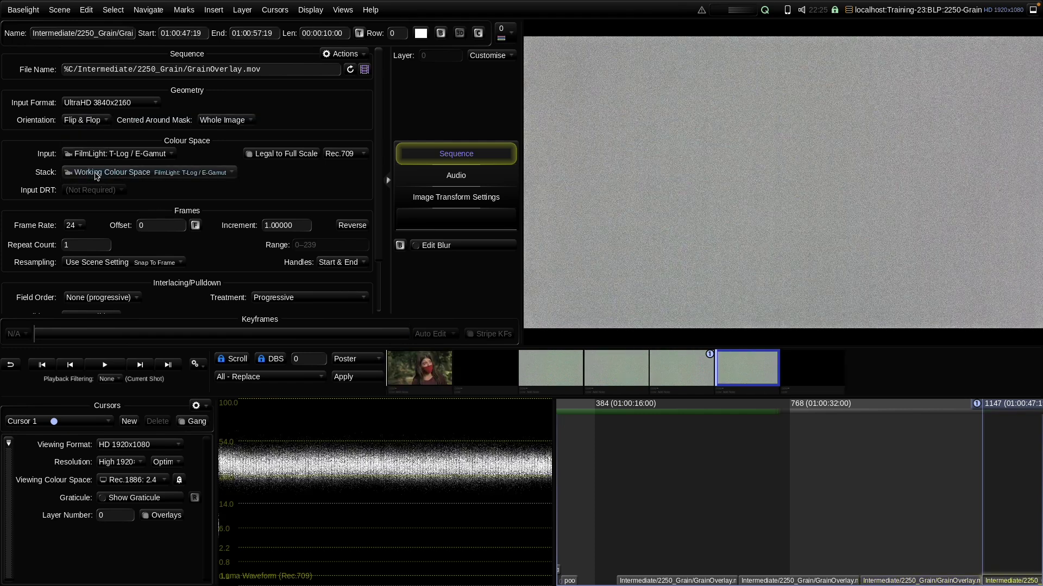
Append a reversed GrainOverlay copy followed by an unmodified 10-second copy.
key("Down")
key("ctrl+v")
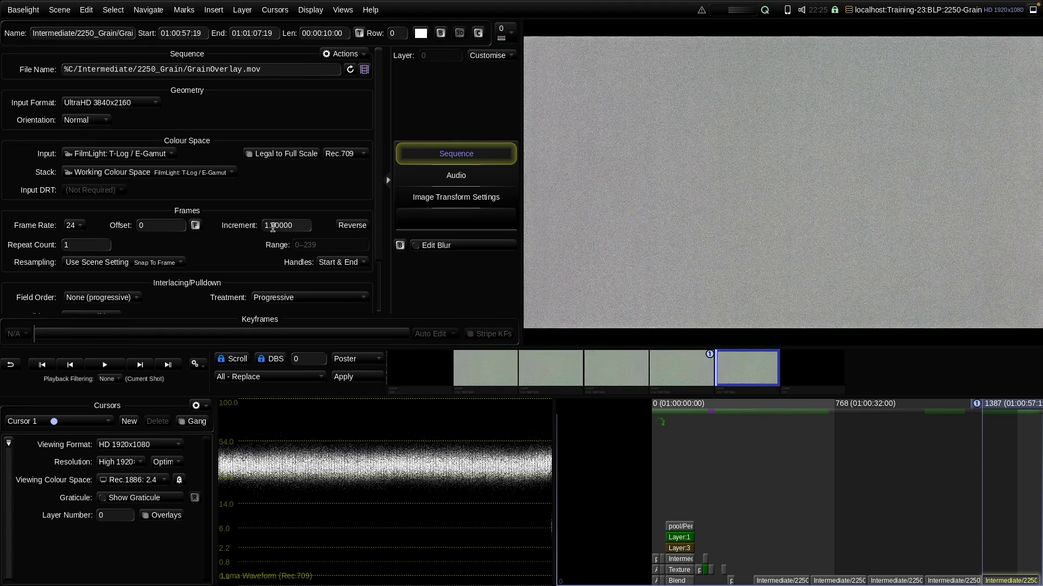
left_click(352, 225)
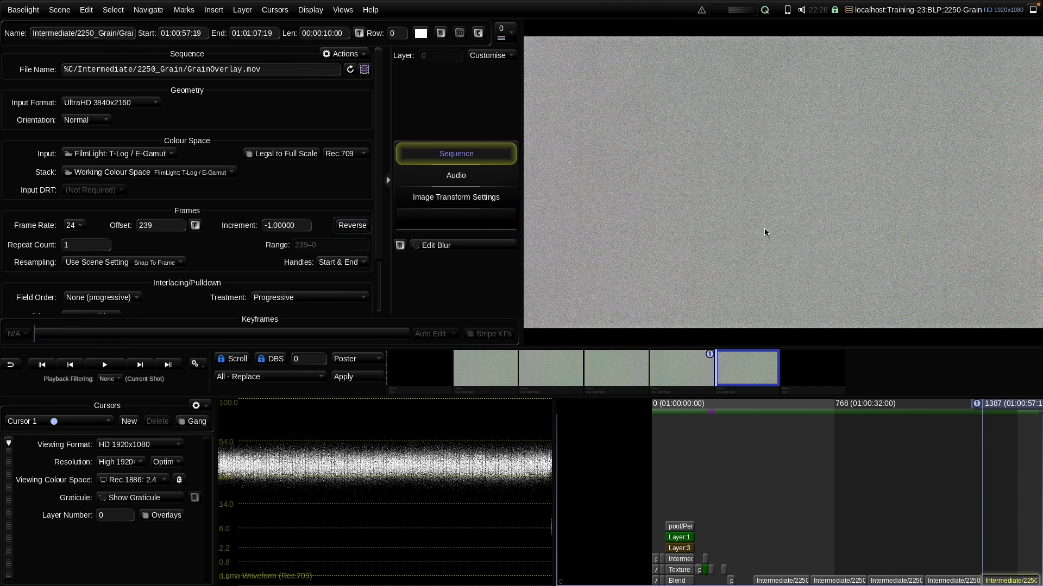
scroll(975, 486, "down", 3)
key("ctrl+v")
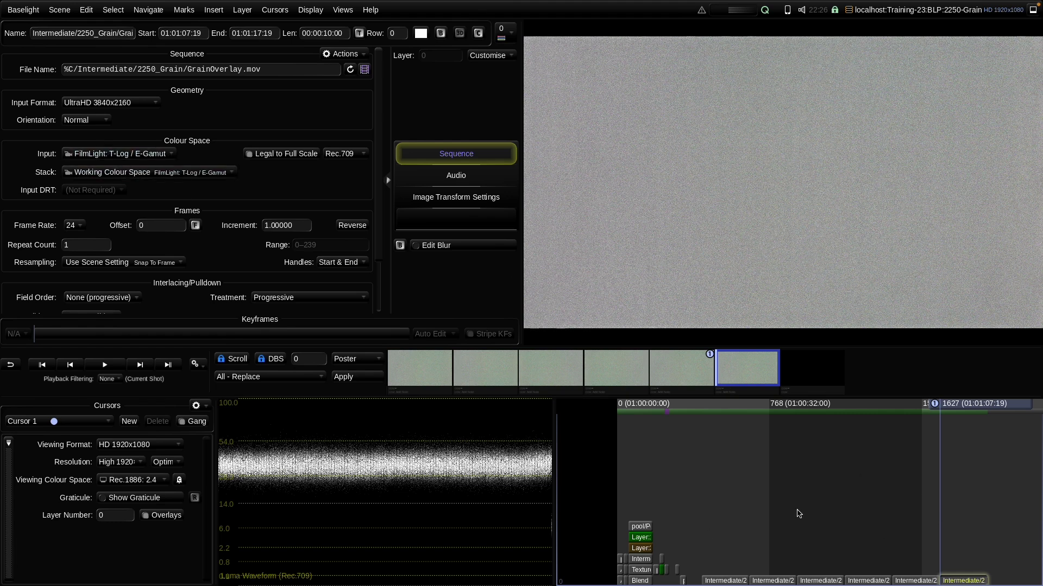
Delete the whole row of GrainOverlay copies at the end of the timeline.
left_click_drag(998, 551, 735, 585)
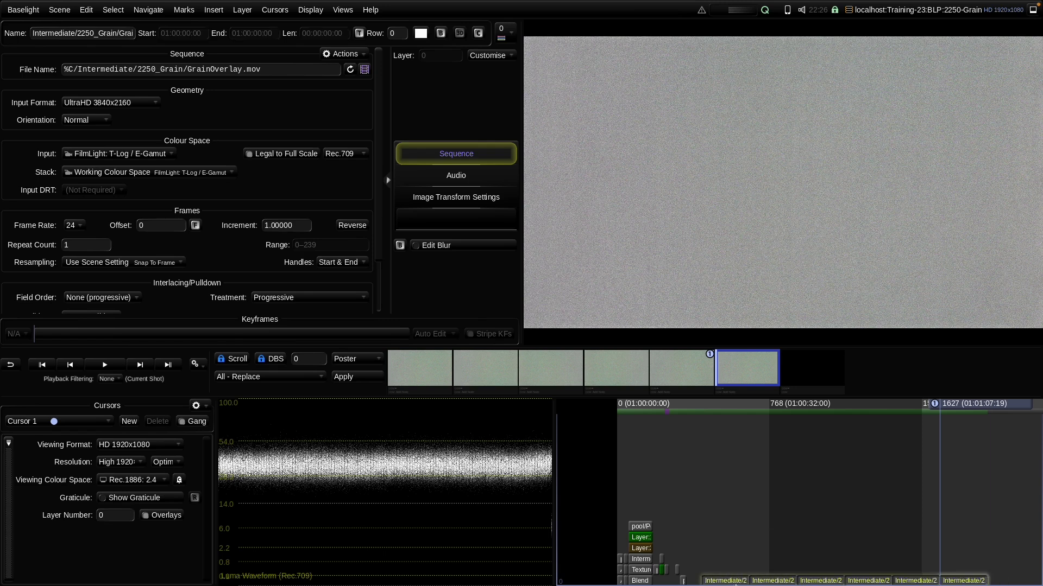
key("Delete")
Copy the motorcycle shot's stack, with its grade, look, GrainOverlay, Texture Equaliser and Blend, onto the following red-scarf shot.
left_click(677, 482)
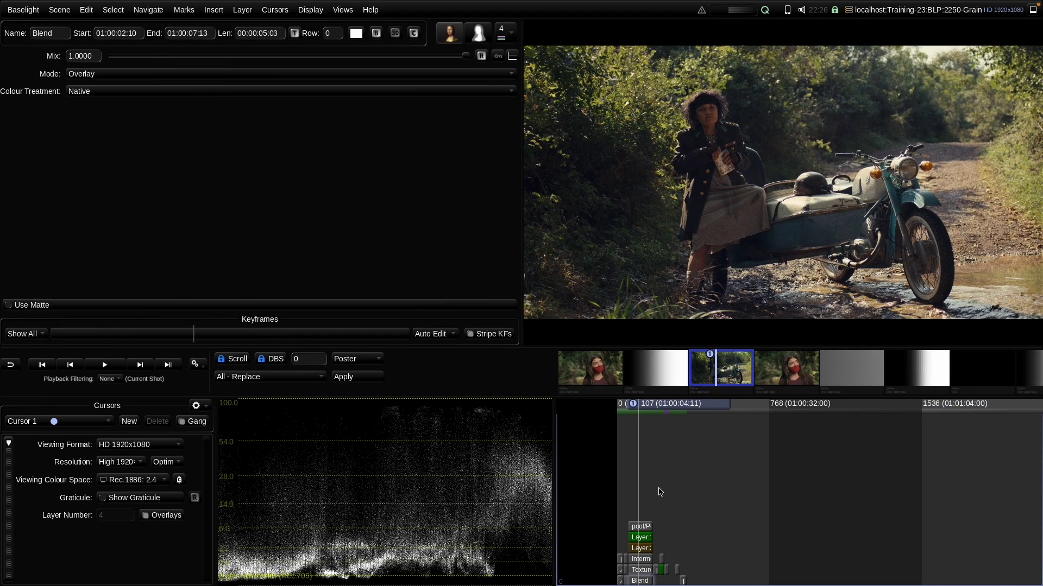
scroll(745, 477, "up", 3)
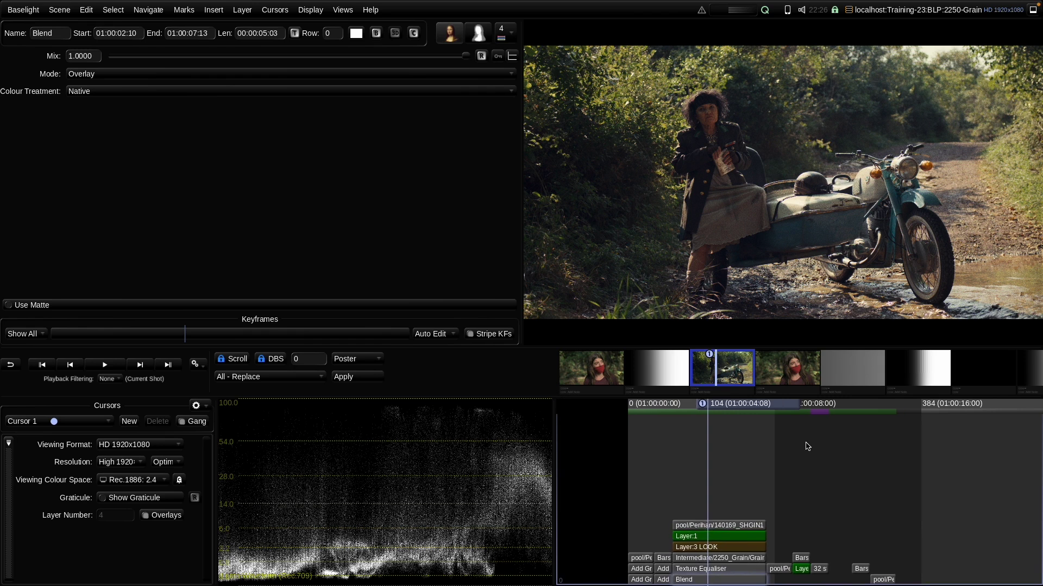
left_click(750, 441)
left_click_drag(693, 368, 744, 376)
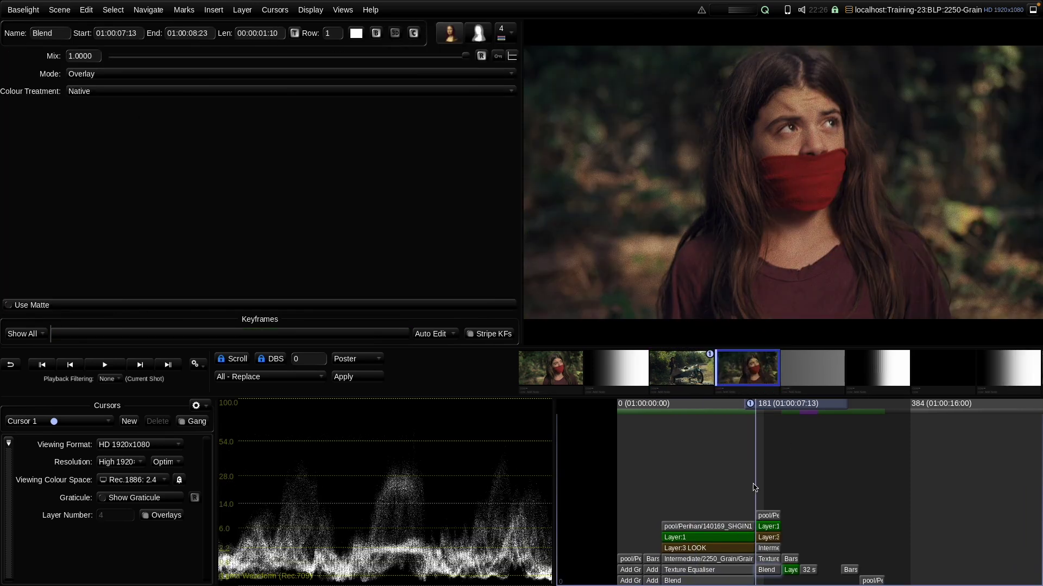
Examine the blended grain on several frames of the red-scarf shot.
left_click(770, 404)
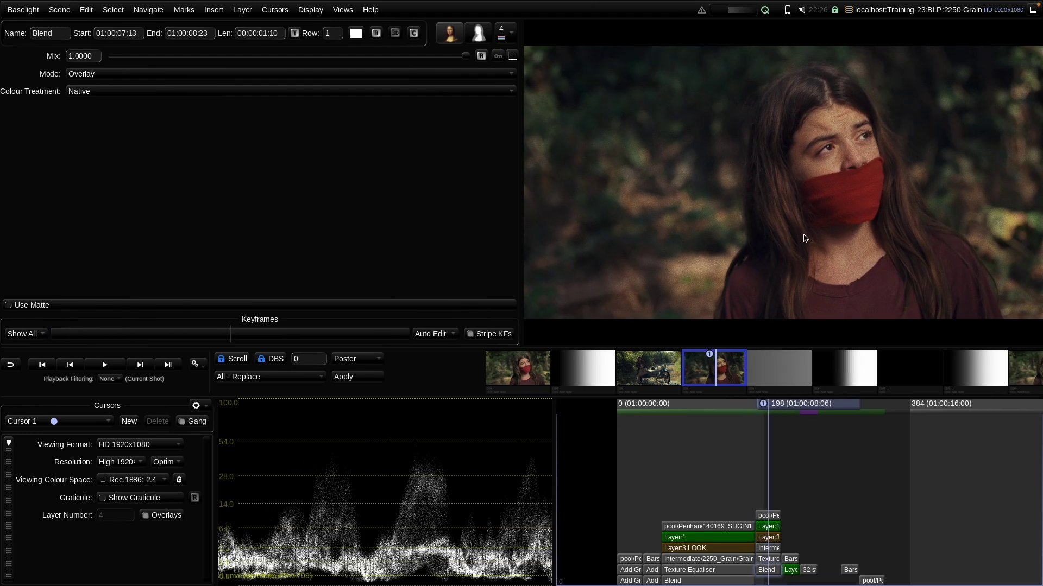
scroll(735, 481, "up", 3)
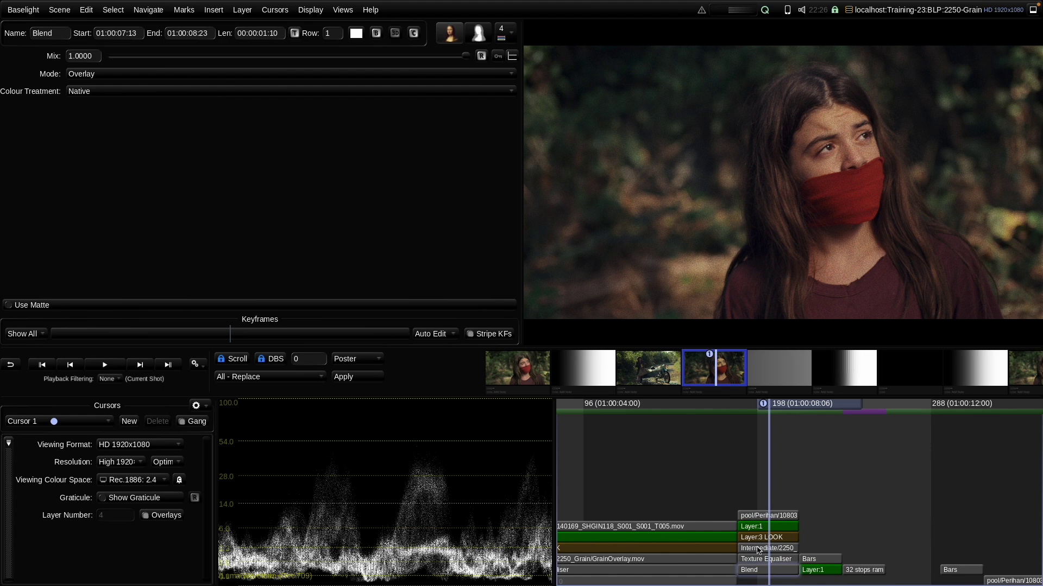
left_click(785, 406)
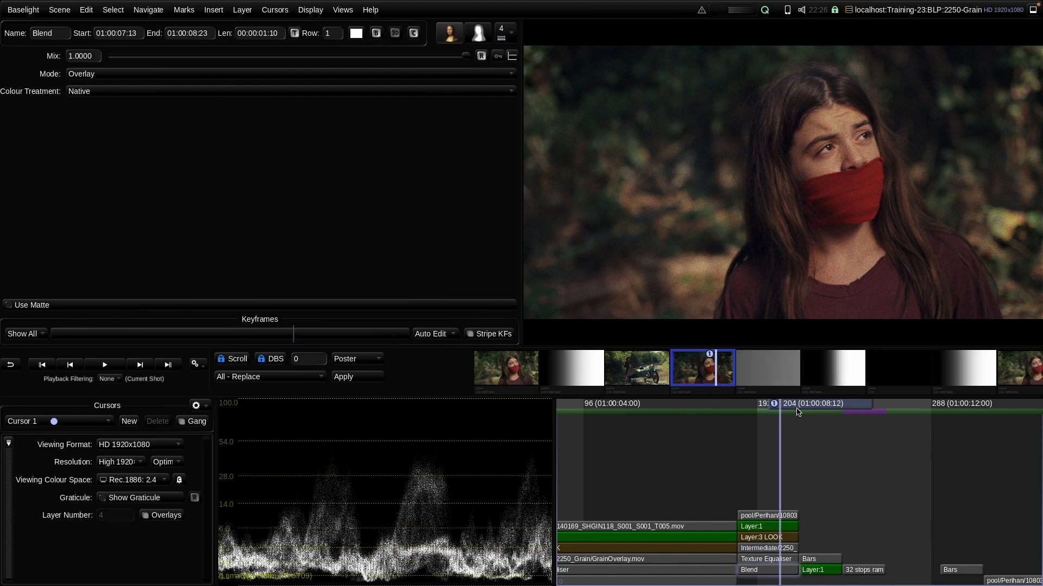
key("Left")
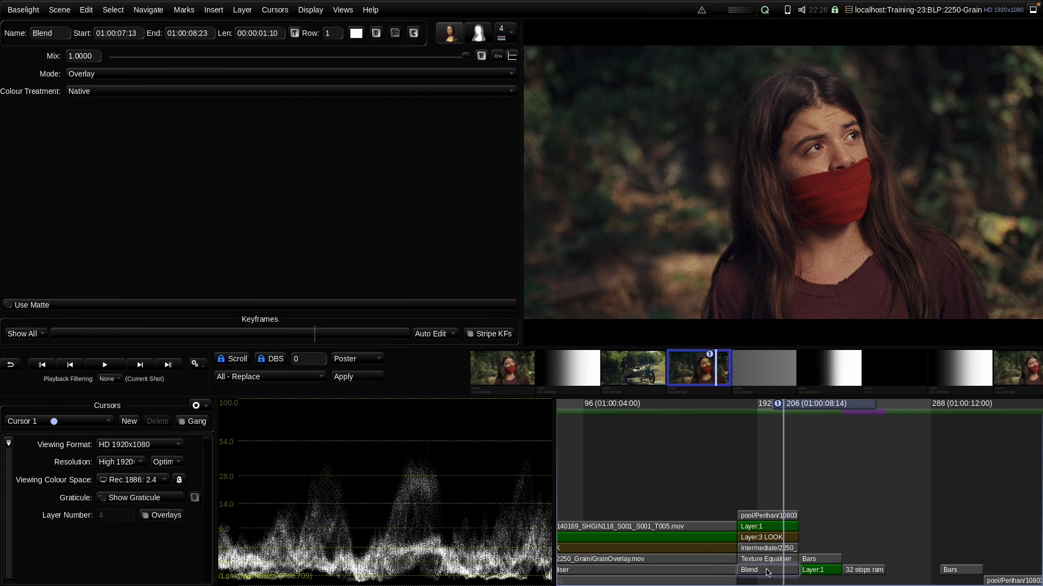
key("Up")
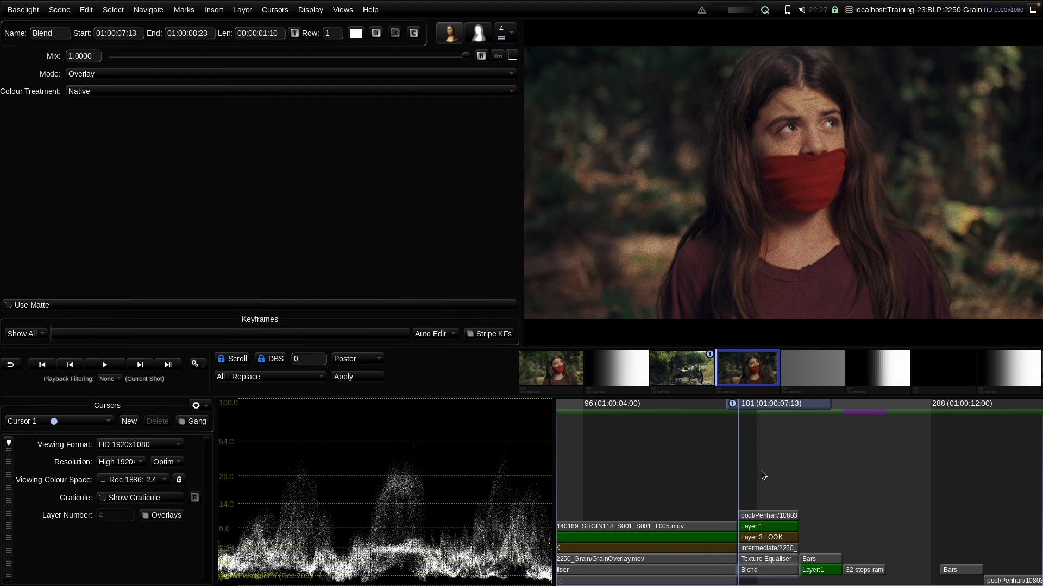
Try Gain values of -0.626 and -0.465 on the grey ramp's Video Grade, ending at -0.558.
key("Down")
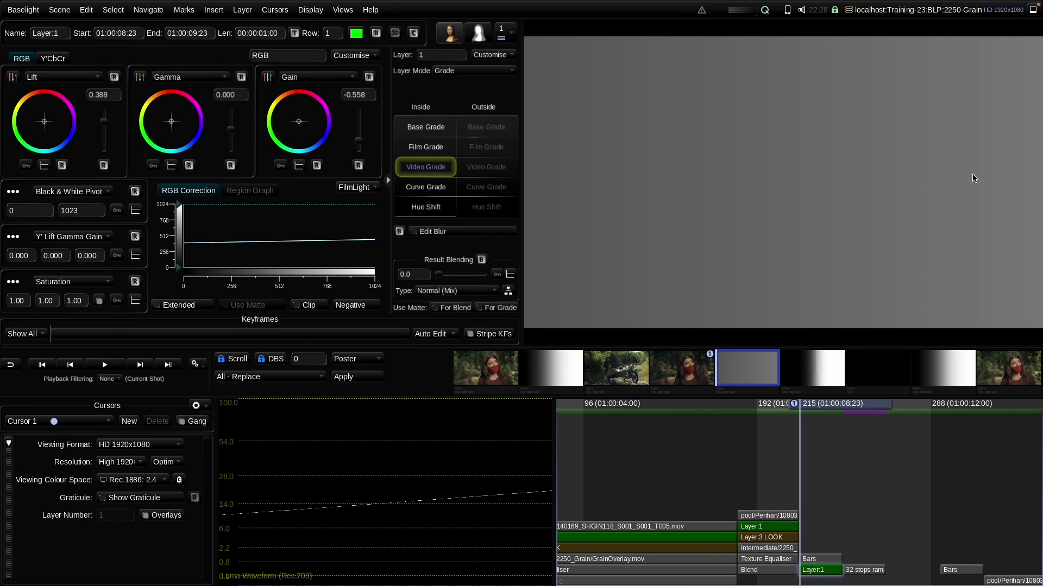
left_click(820, 561)
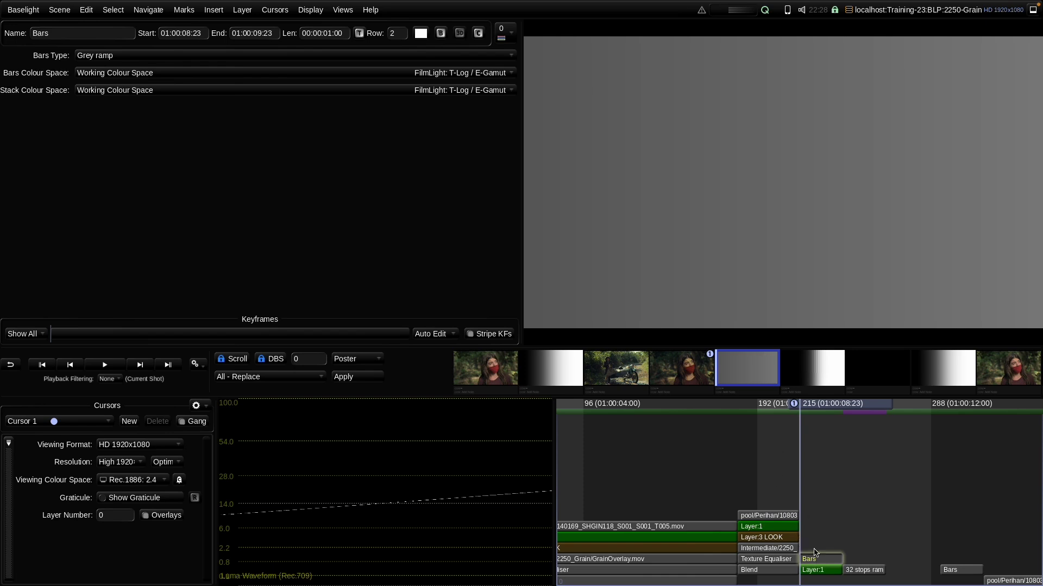
left_click(821, 570)
mouse_move(361, 144)
left_mouse_down()
mouse_move(363, 131)
mouse_move(364, 147)
left_mouse_up()
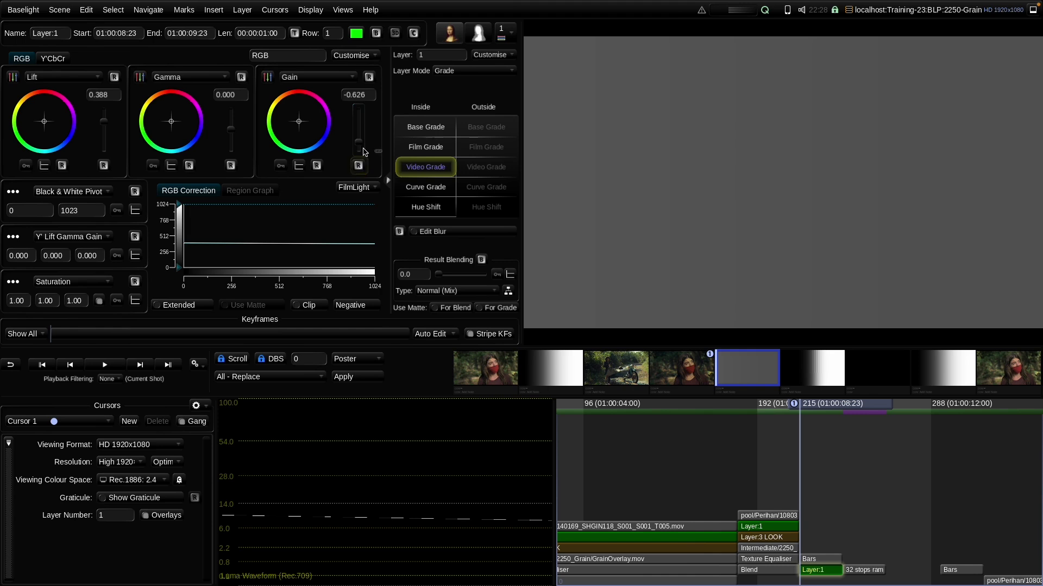
left_click_drag(360, 145, 369, 167)
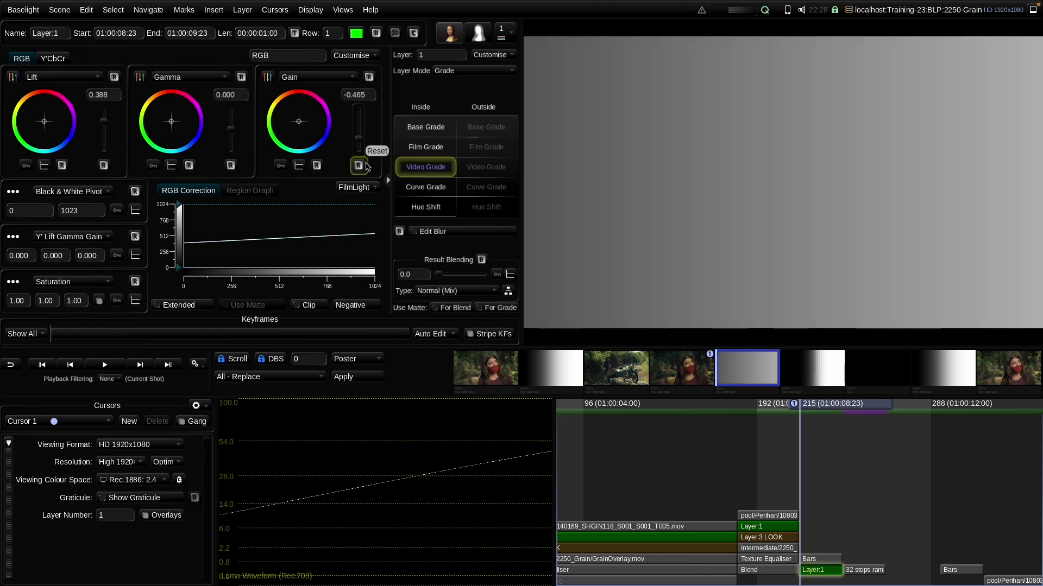
left_click(360, 166)
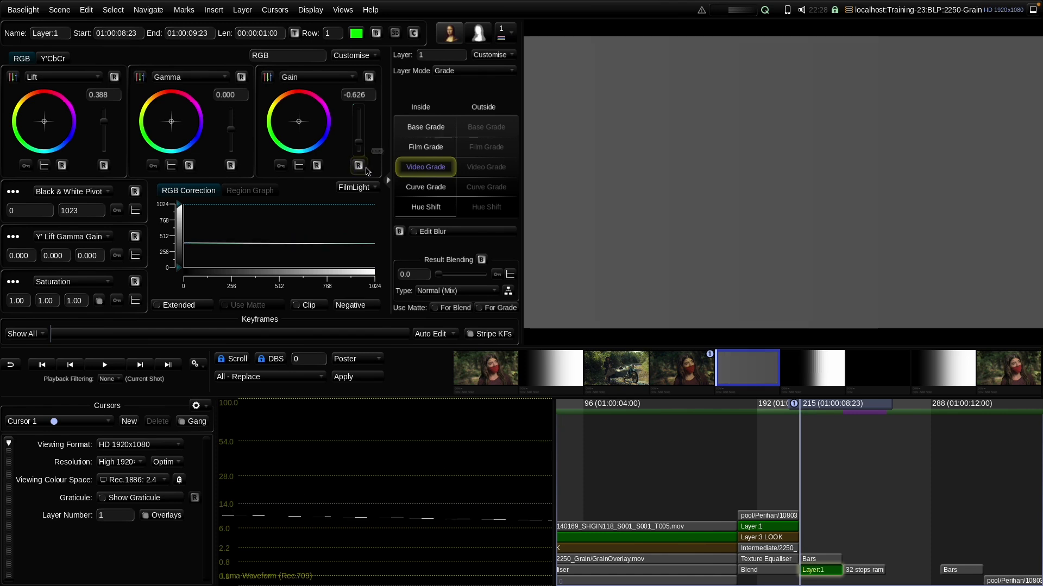
left_click_drag(368, 164, 368, 158)
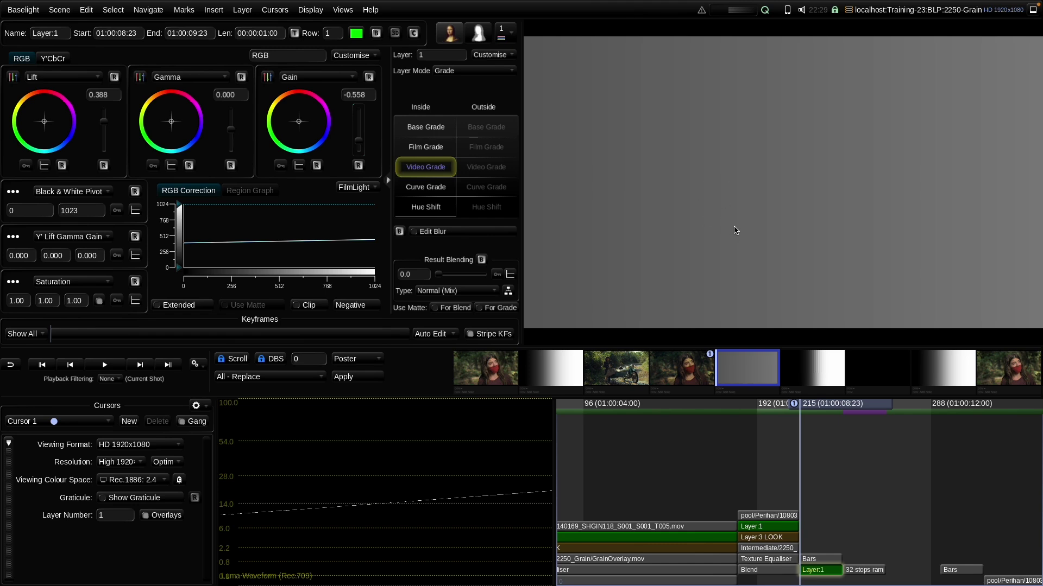
Insert an Add Grain effect below the grey ramp's grade with Intensity 0.3 and Channel Correlation 0.7.
left_click(213, 9)
mouse_move(259, 63)
left_click(359, 62)
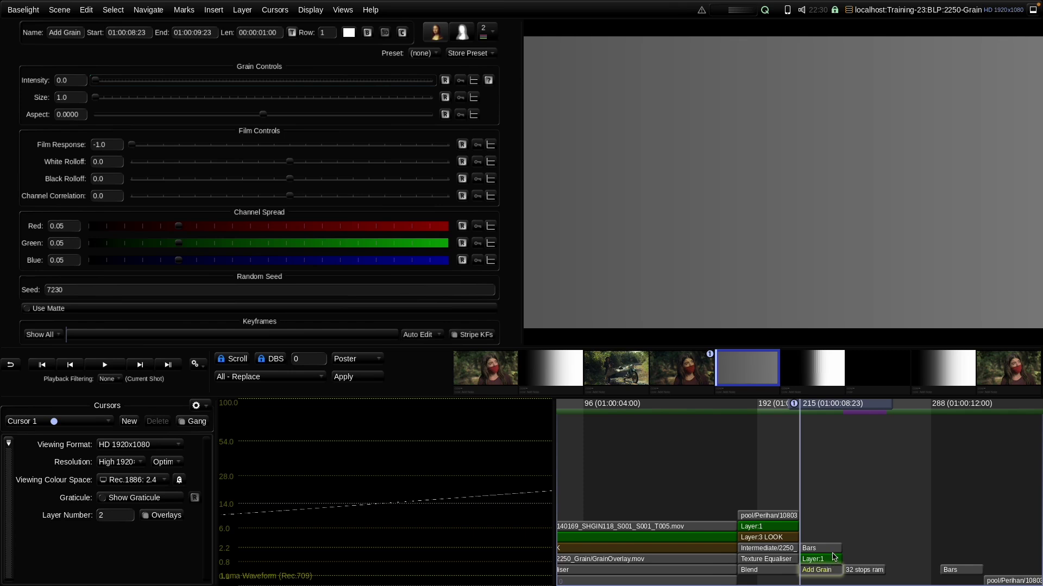
left_click_drag(97, 82, 106, 82)
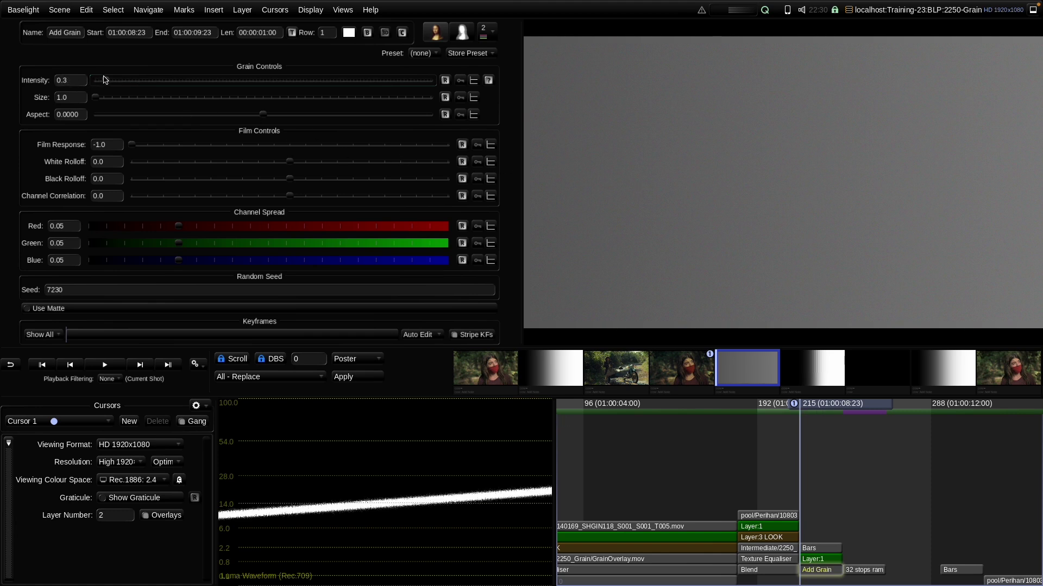
left_click_drag(105, 82, 102, 83)
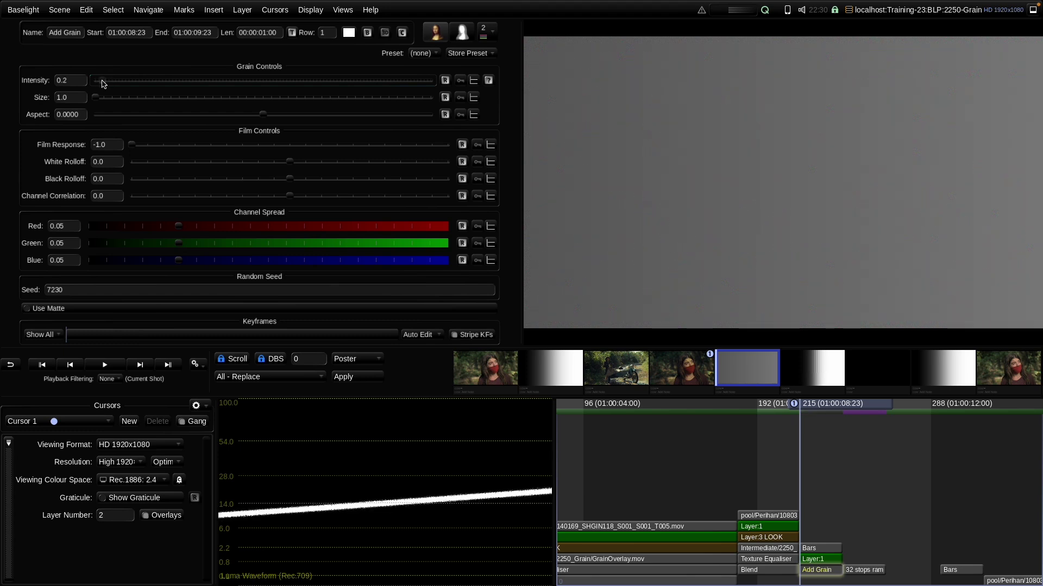
left_click_drag(103, 83, 106, 83)
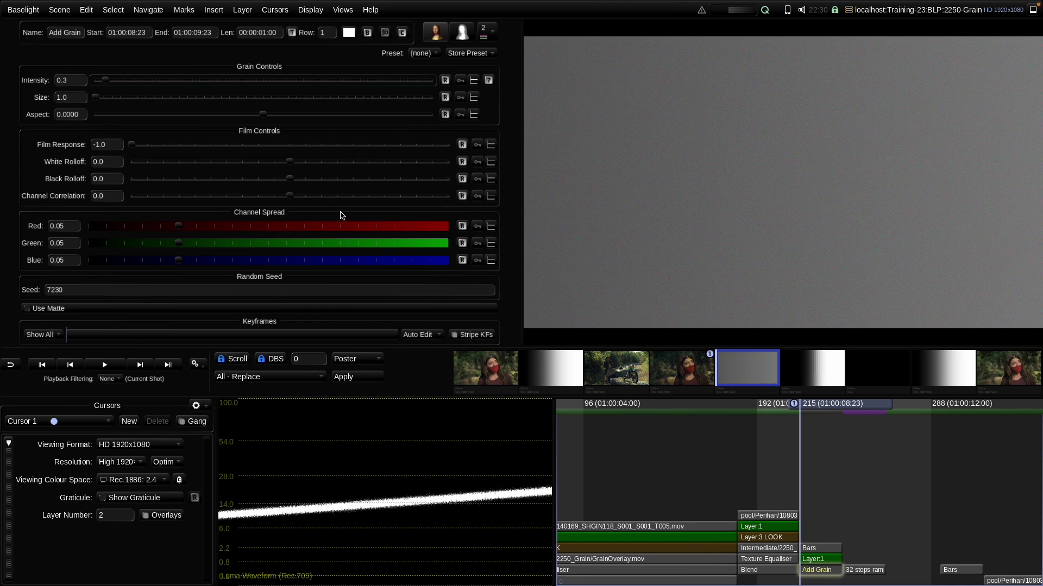
left_click_drag(289, 196, 396, 205)
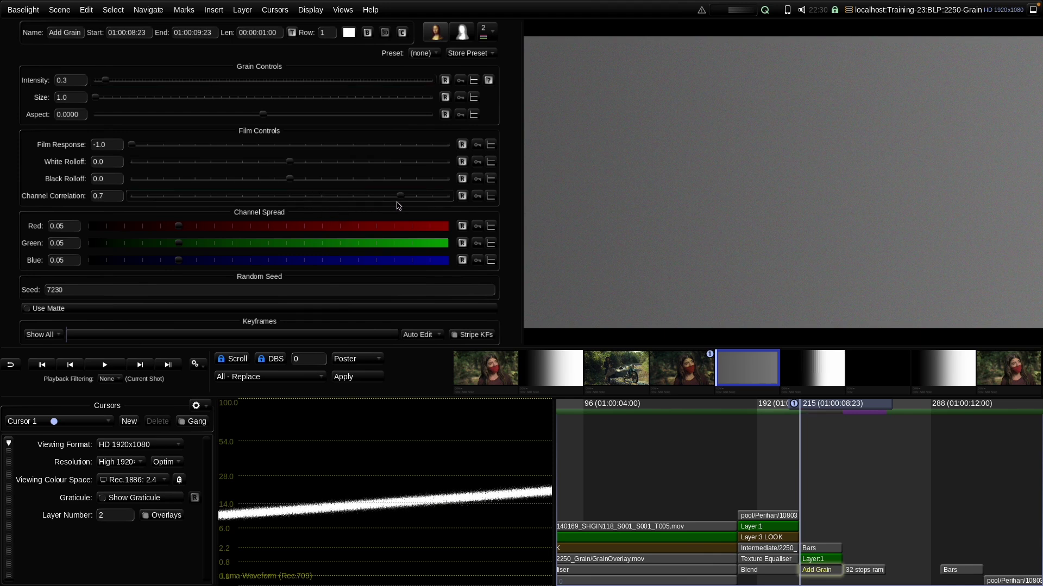
Set the Gain of the grey ramp's Video Grade to -0.436.
left_click(821, 559)
mouse_move(359, 142)
left_mouse_down()
mouse_move(358, 126)
mouse_move(360, 151)
mouse_move(359, 143)
left_mouse_up()
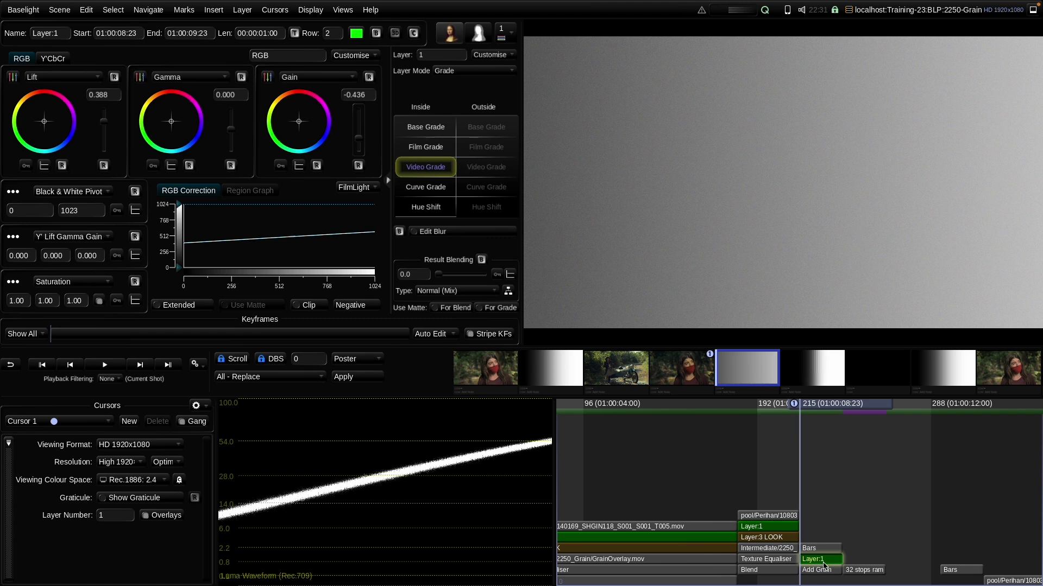
Insert an Add Grain effect below the 32 stops ramp and set its Intensity to 0.1.
left_click(848, 570)
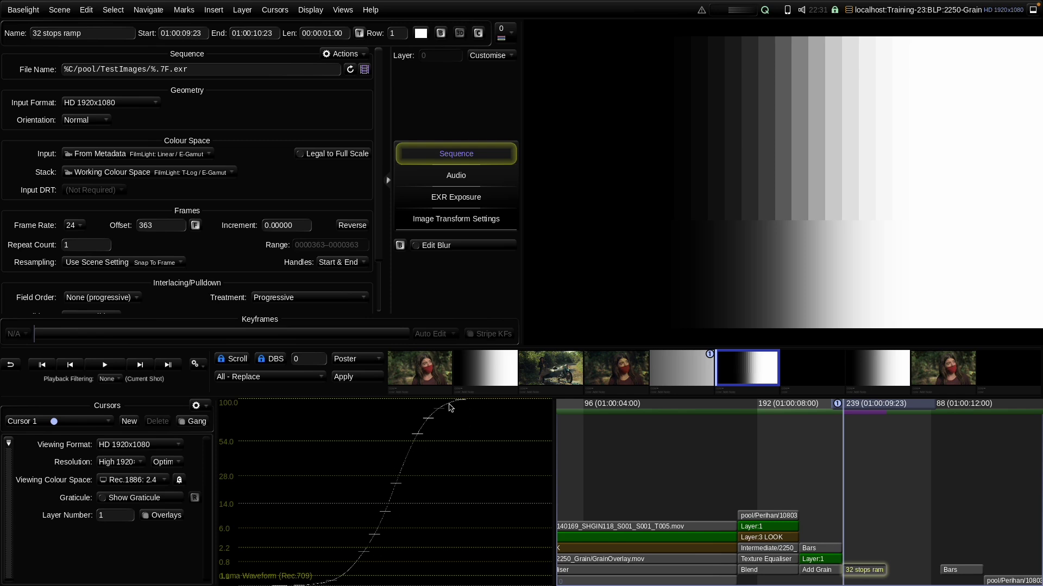
left_click(216, 10)
mouse_move(249, 71)
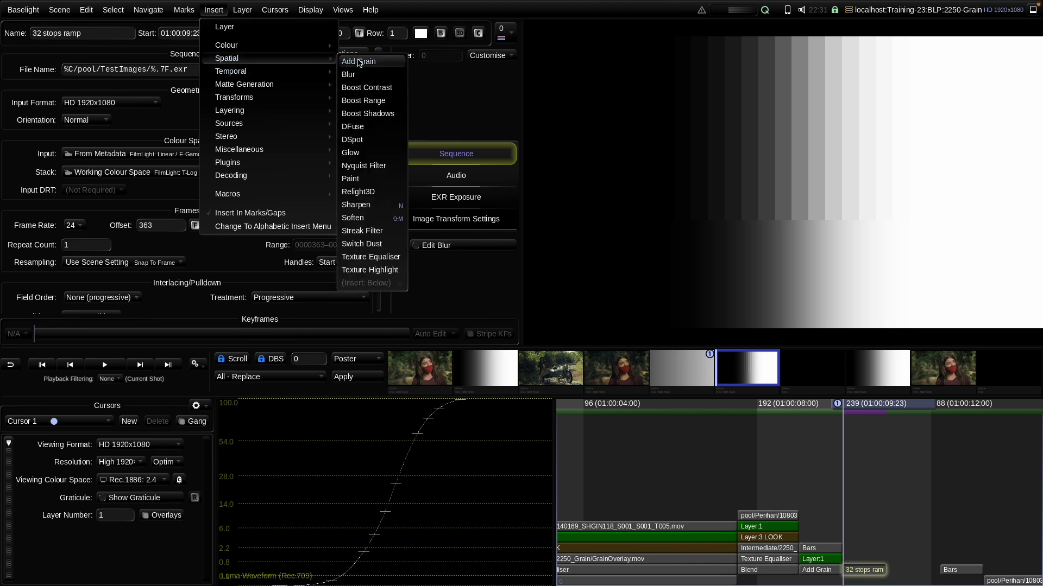
left_click(359, 61)
left_click_drag(95, 81, 101, 83)
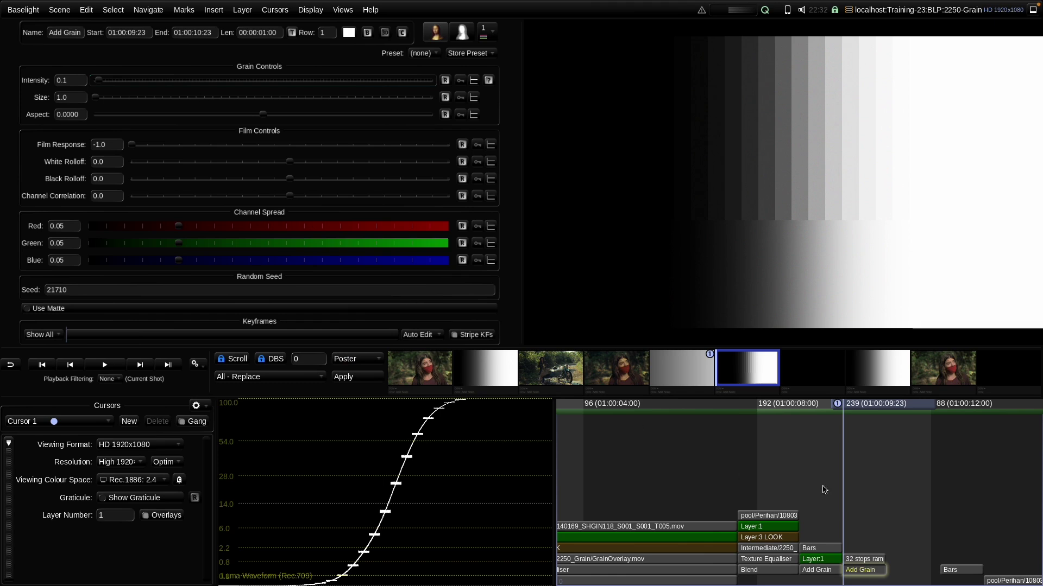
Insert a Texture Blend operator below the ungraded grey ramp Bars at 01:00:12:05.
key("Down")
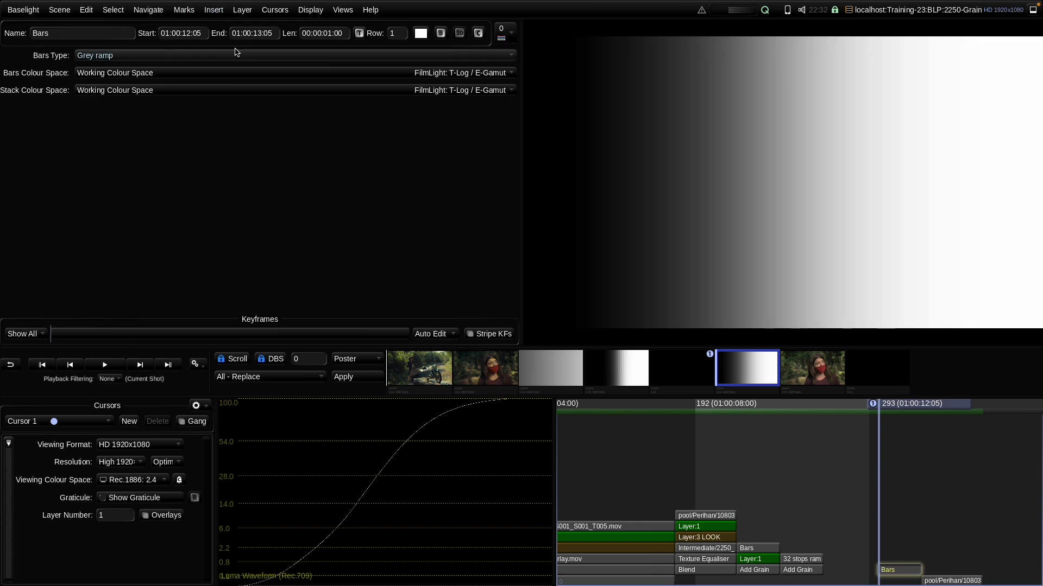
left_click(213, 11)
mouse_move(292, 109)
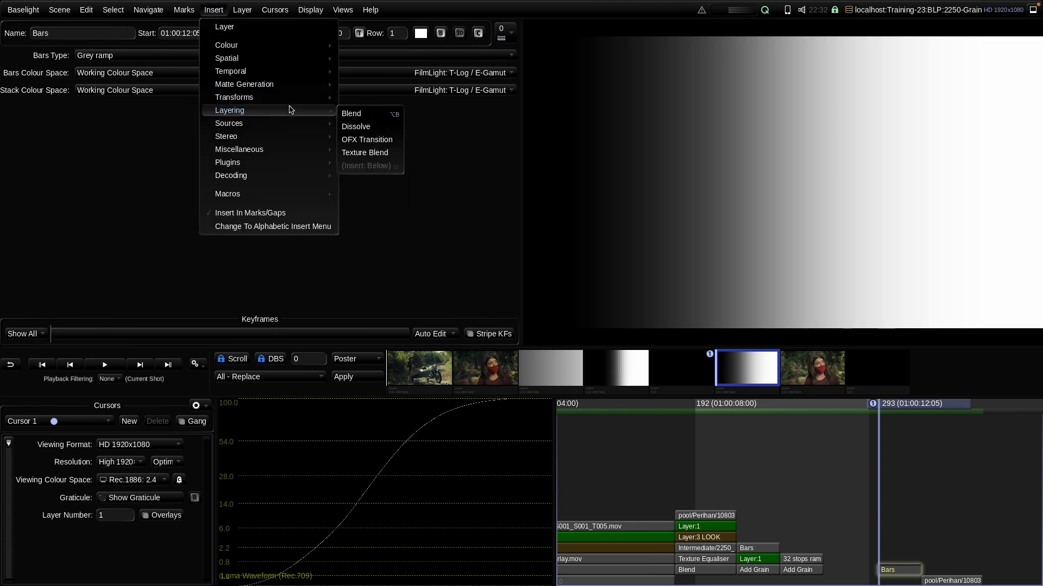
left_click(358, 154)
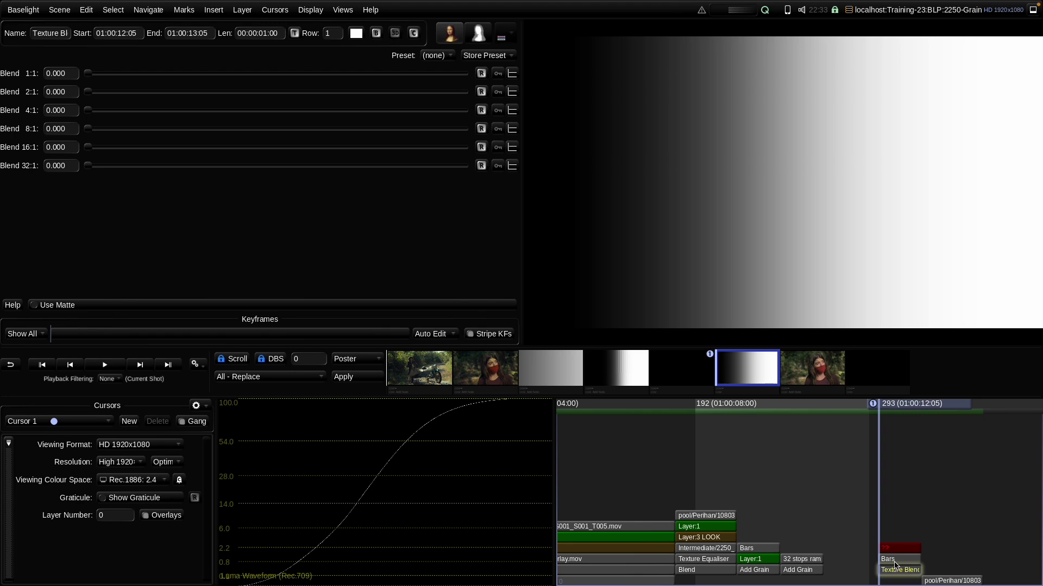
Insert a Reference strip between Bars and Texture Blend, referencing the top input's Previous Layer's Output.
left_click(895, 560)
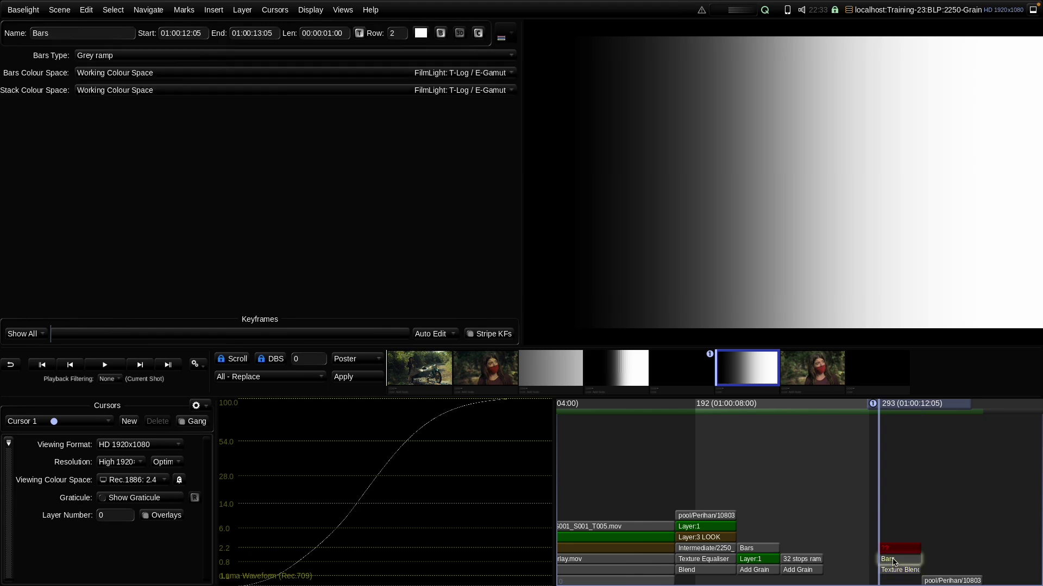
left_click(214, 9)
mouse_move(291, 150)
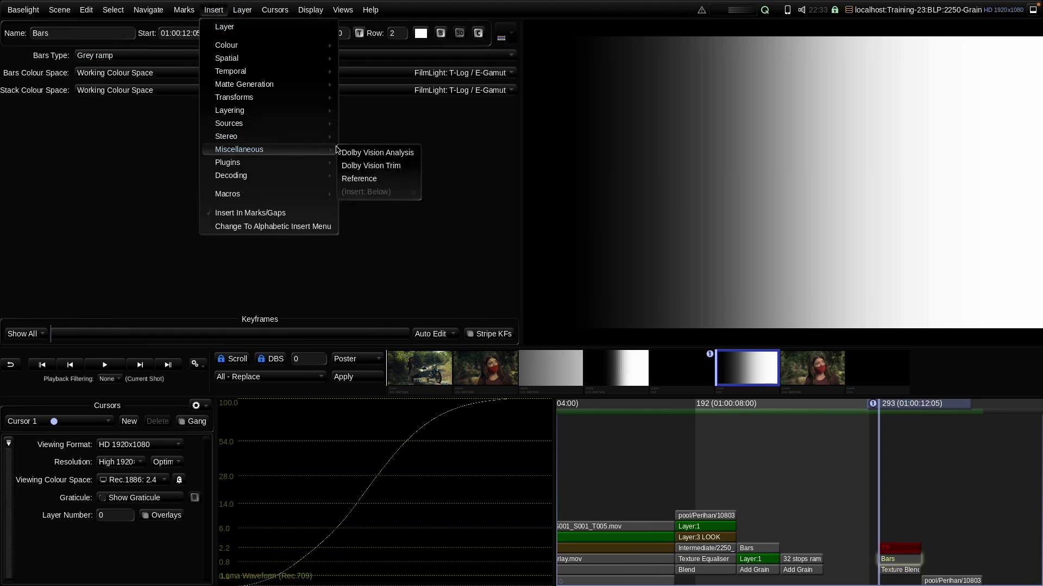
left_click(358, 179)
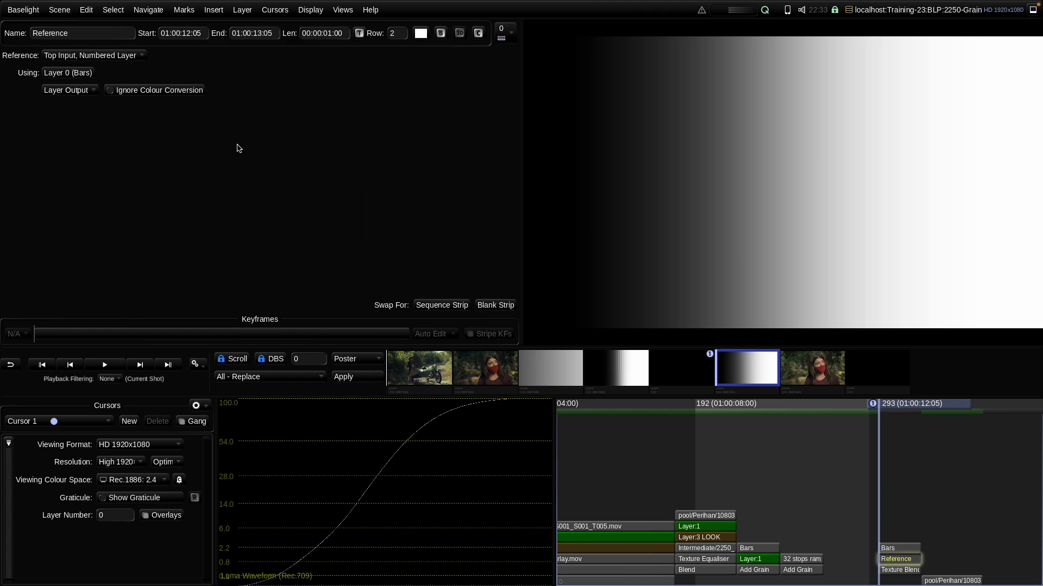
left_click(68, 56)
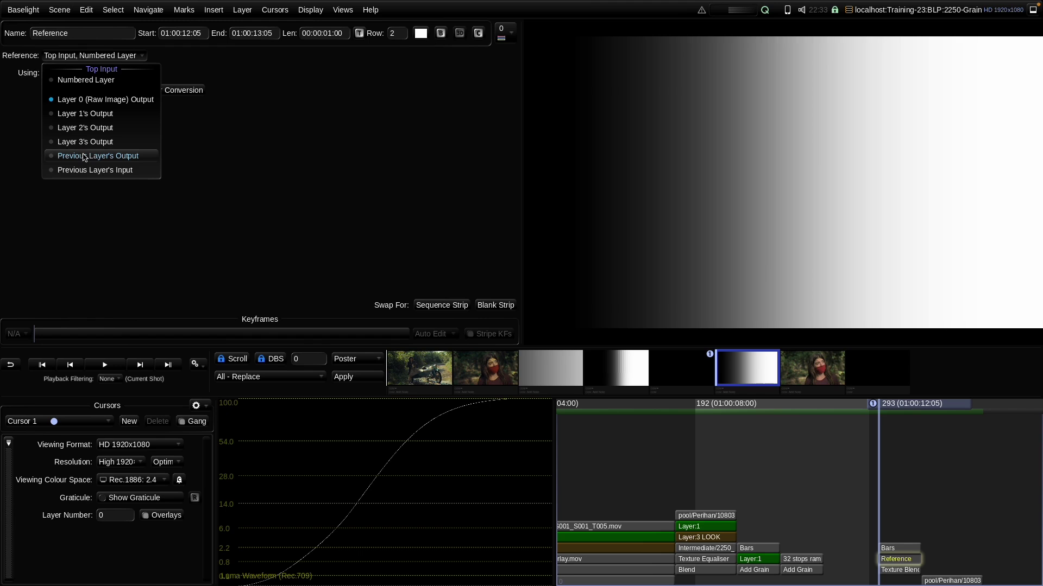
left_click(84, 156)
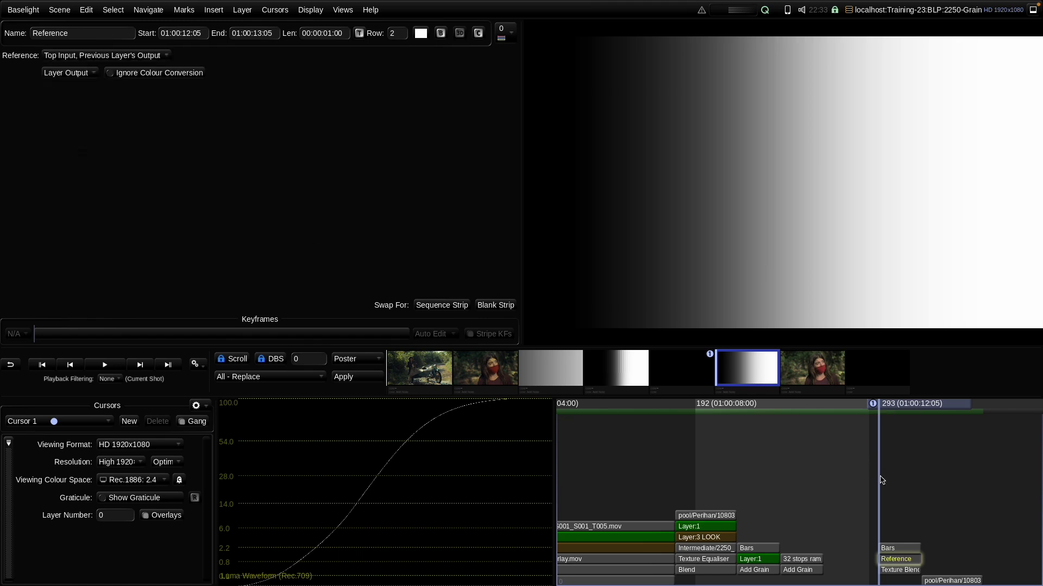
Examine how the Texture Blend, Bars and Reference strips are set up in the grey ramp's stack.
scroll(932, 500, "up", 2)
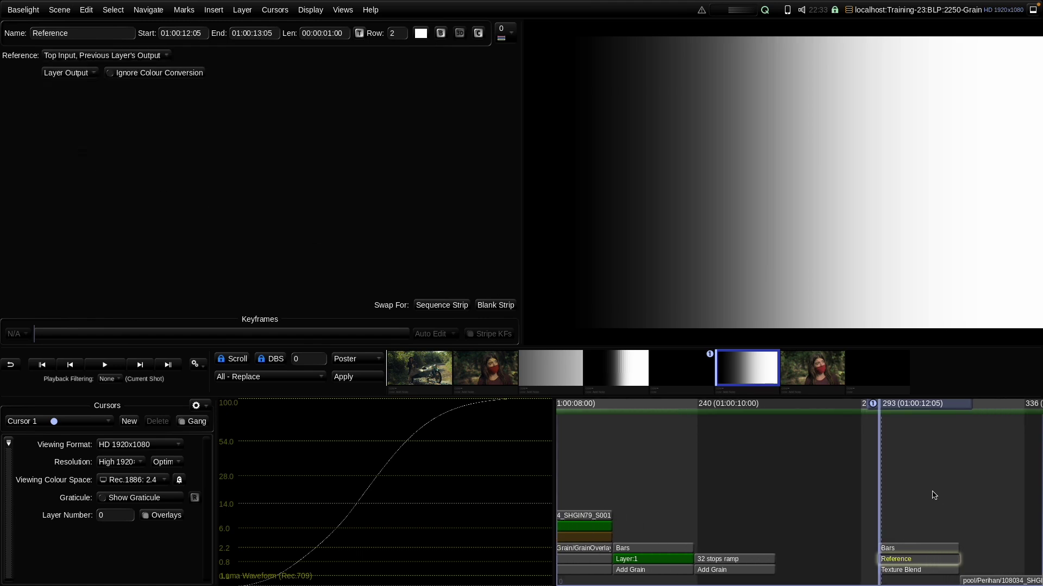
left_click(900, 571)
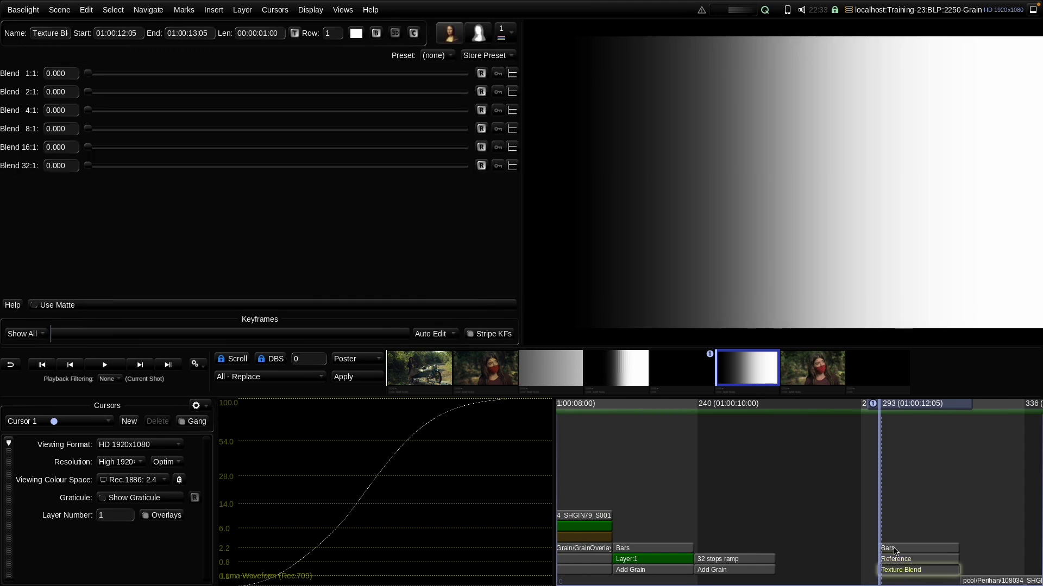
left_click(895, 549)
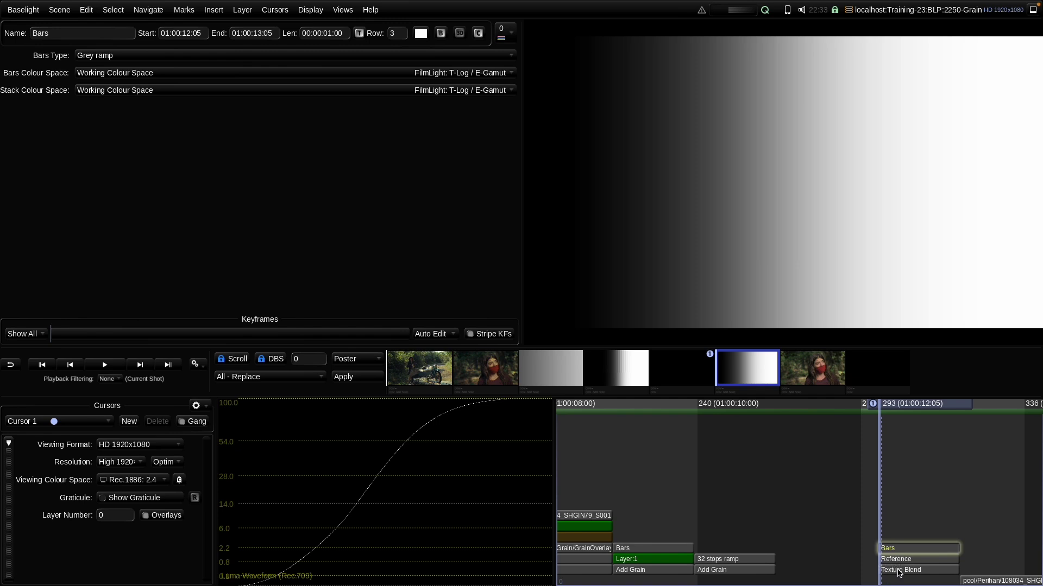
left_click(899, 572)
left_click(899, 560)
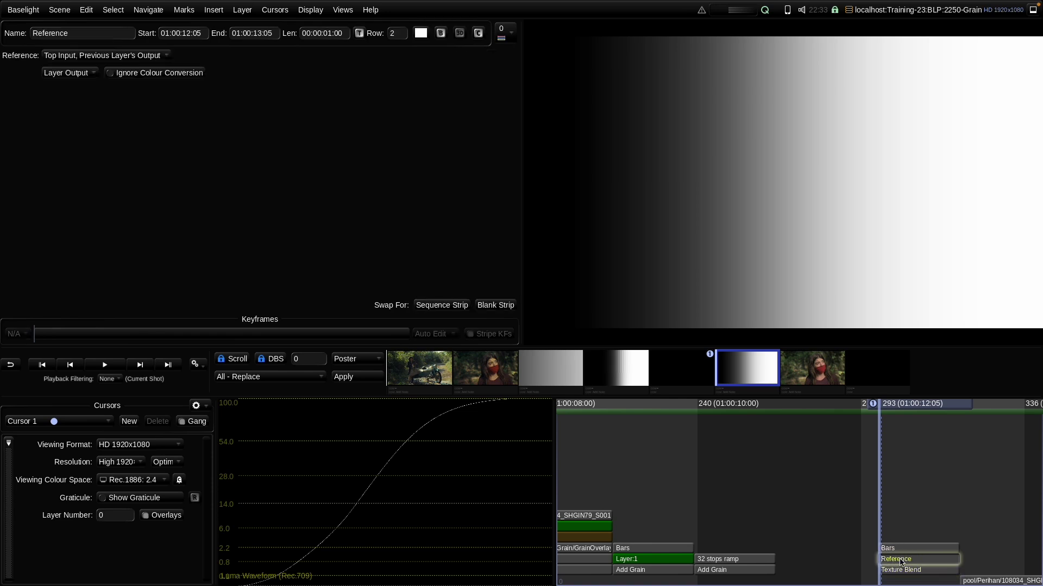
left_click(896, 572)
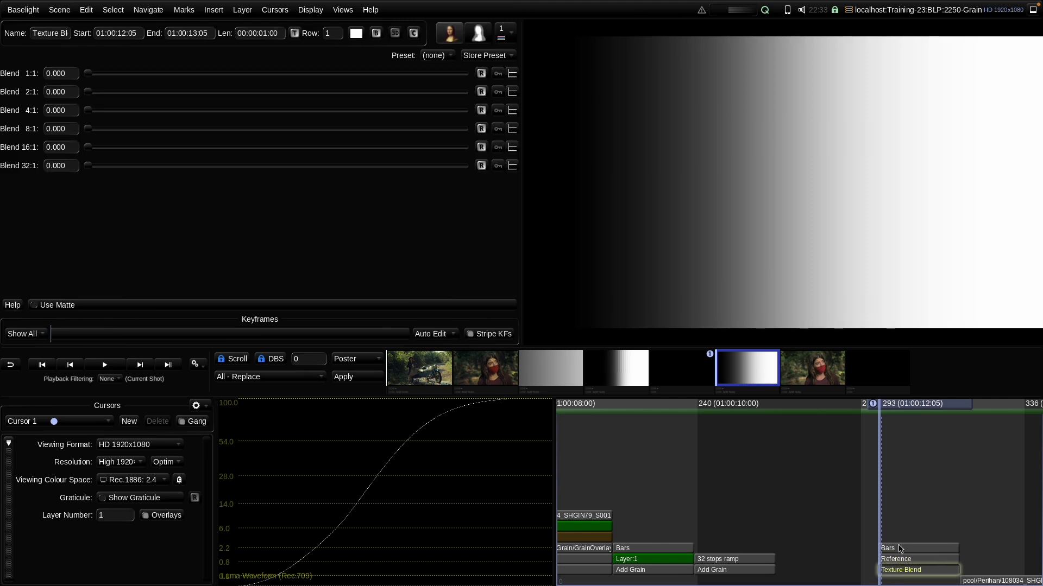
Add five grade layers between the Bars and Reference strips.
left_click(900, 549)
key("ctrl+l")
key("ctrl+l")
key("ctrl+l")
key("ctrl+l")
key("ctrl+l")
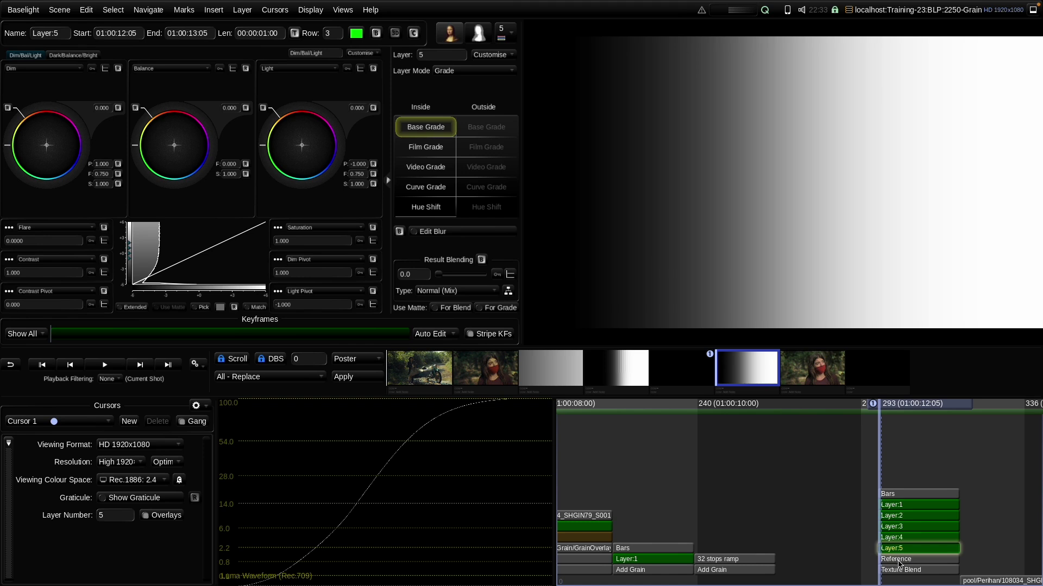
Insert an Add Grain effect below the Reference strip with Intensity 3.9, Channel Correlation 0.7 and Size 2.0.
left_click(899, 561)
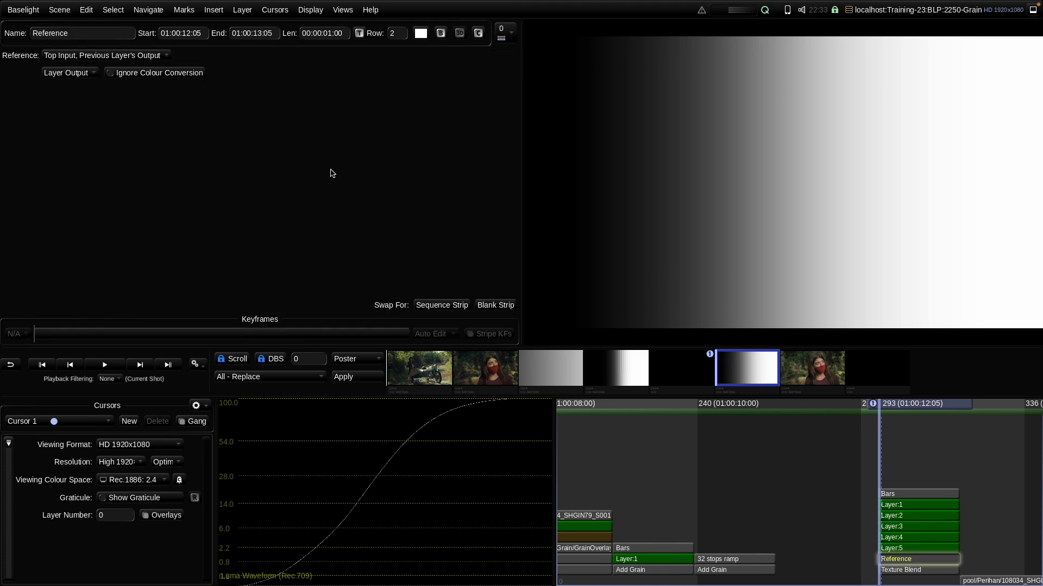
left_click(214, 10)
mouse_move(275, 50)
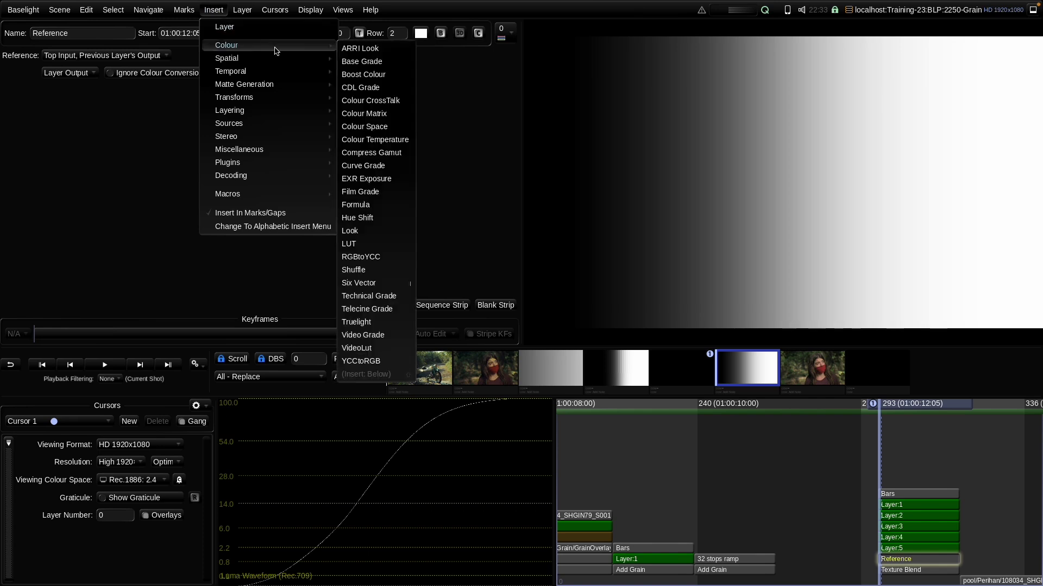
left_click(351, 63)
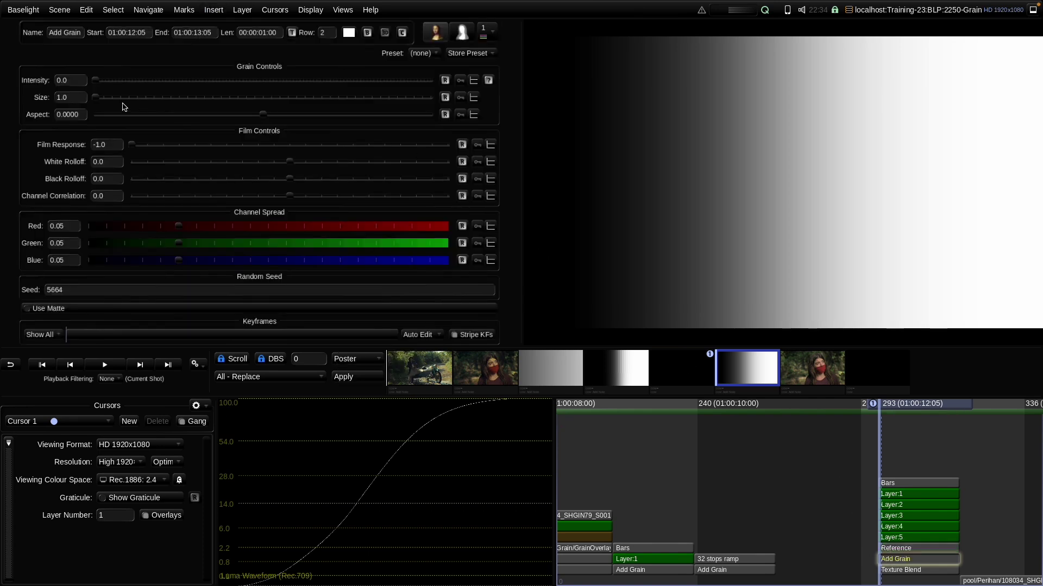
left_click_drag(95, 80, 227, 91)
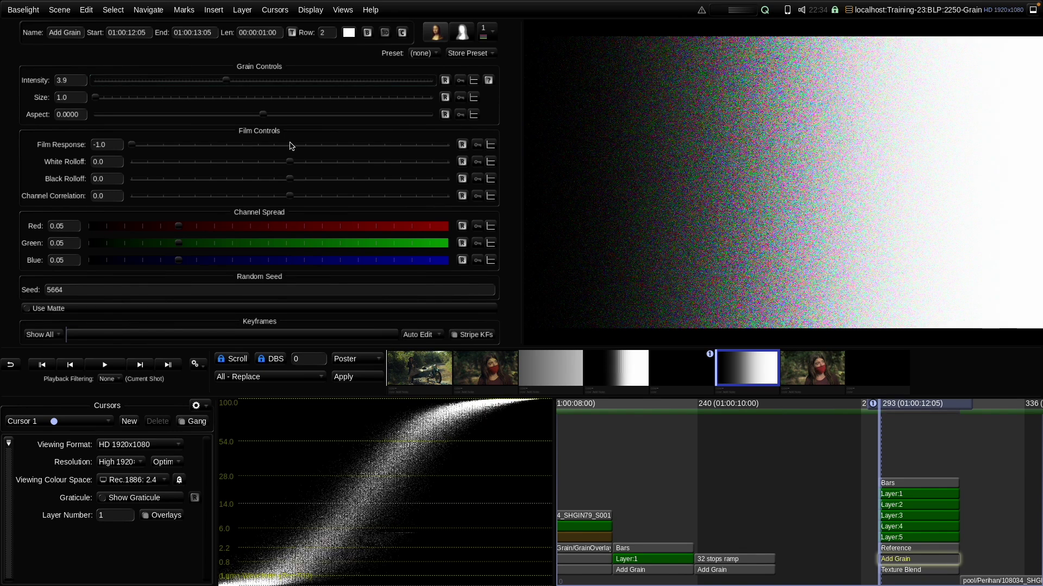
left_click_drag(290, 197, 396, 201)
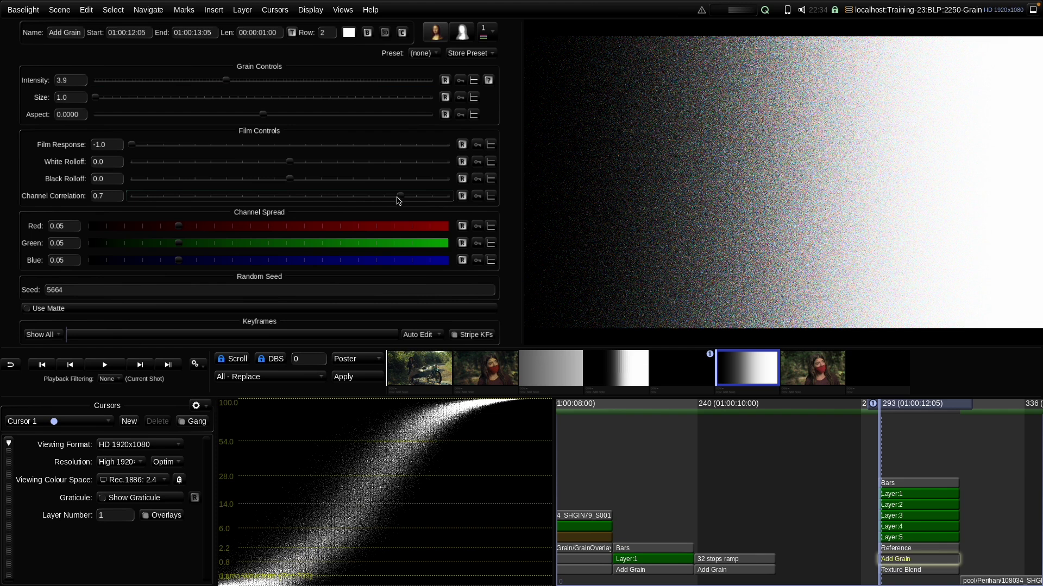
left_click_drag(96, 98, 182, 104)
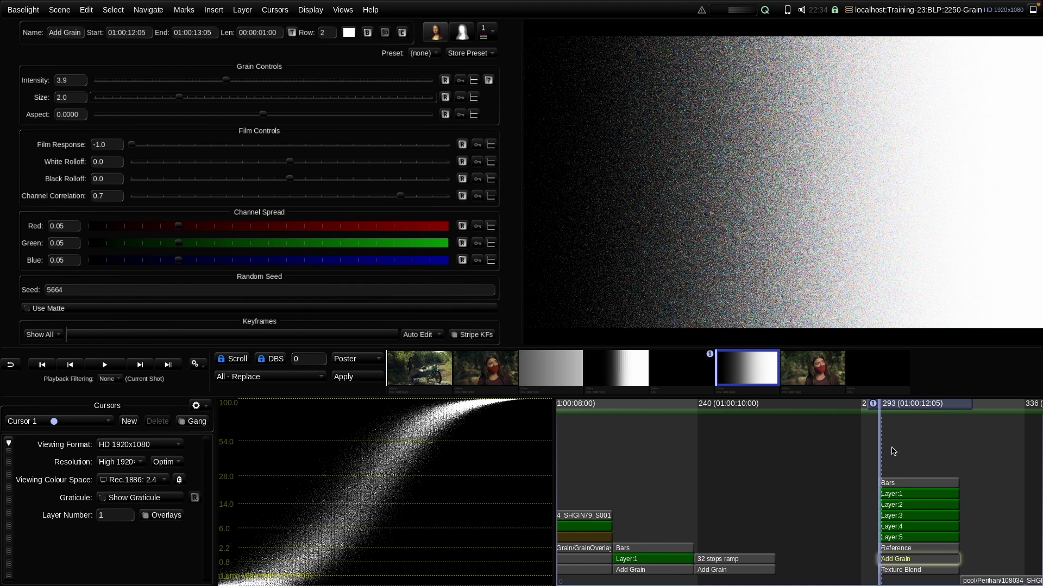
Set the Texture Blend's 1:1 blend to 0.504.
left_click(899, 570)
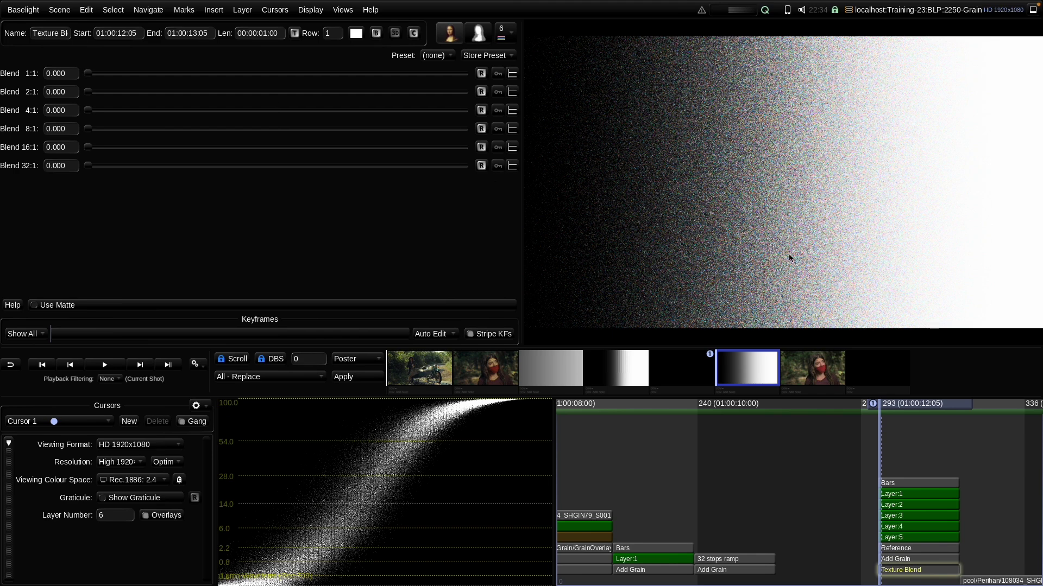
scroll(839, 178, "up", 3)
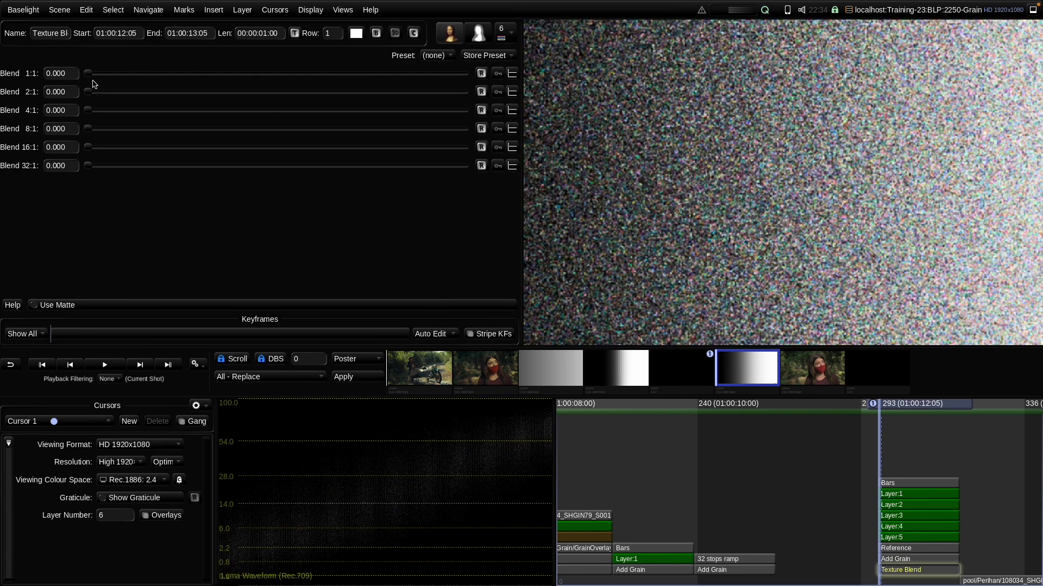
left_click_drag(89, 75, 279, 82)
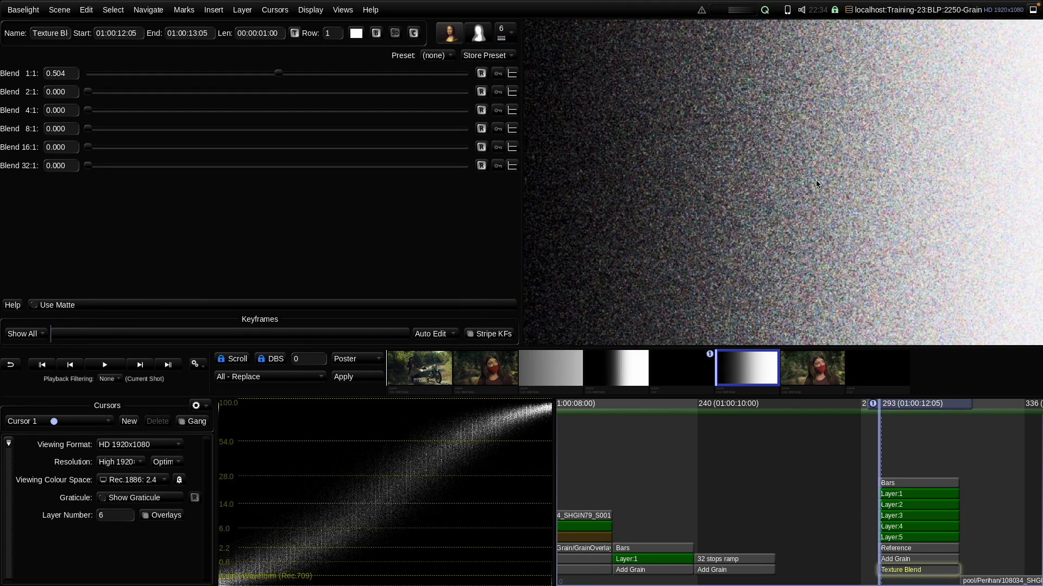
Examine the blended grain on different frames of the grey ramp shot.
key("Right")
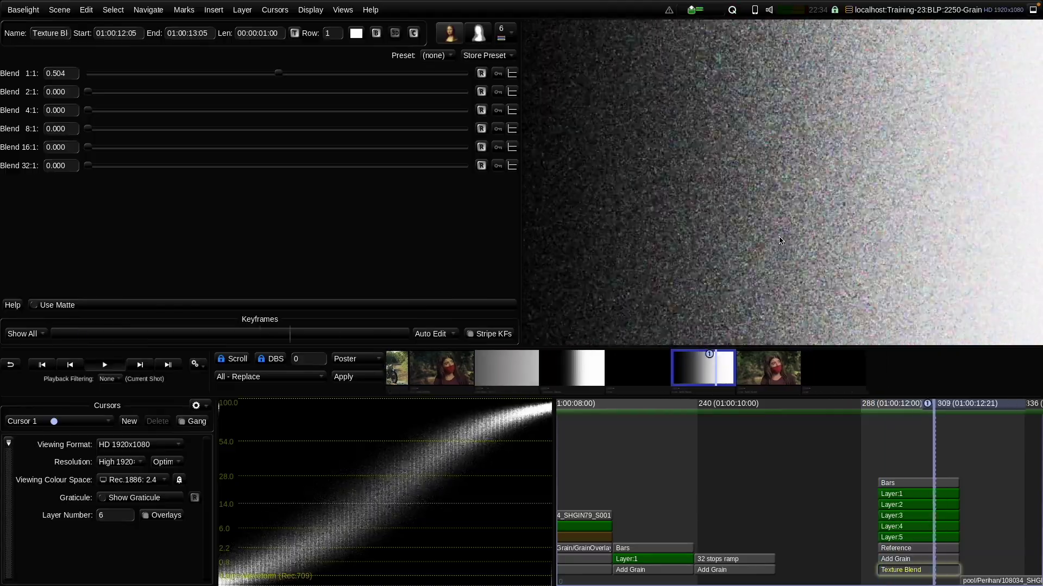
key("Right")
key("Right")
key("Right")
key("Right")
key("Right")
key("Right")
key("Right")
key("Right")
key("Right")
key("Right")
key("Right")
key("Right")
key("Right")
key("Right")
key("Right")
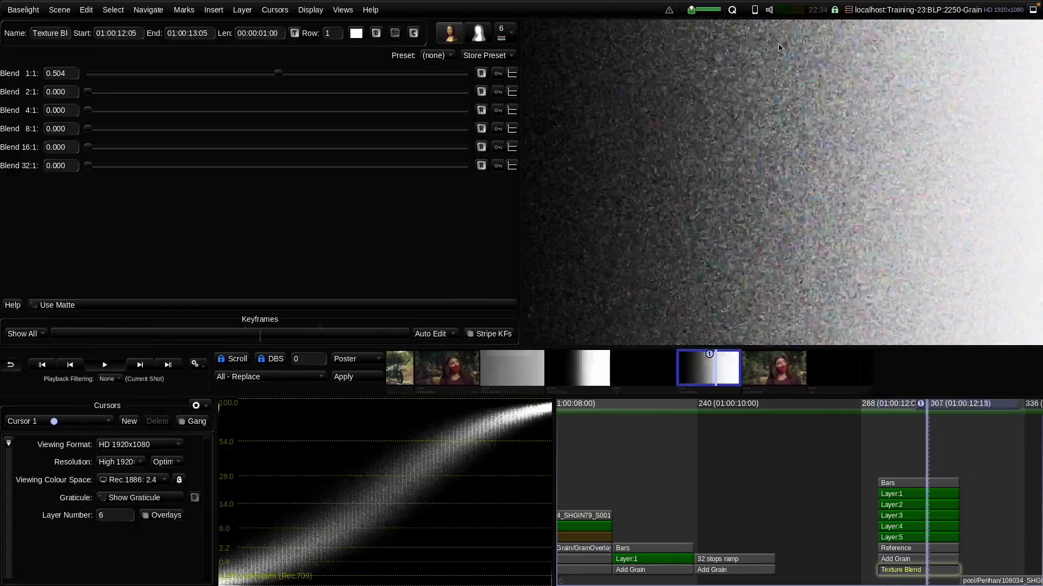
key("Left")
key("Left")
key("Left")
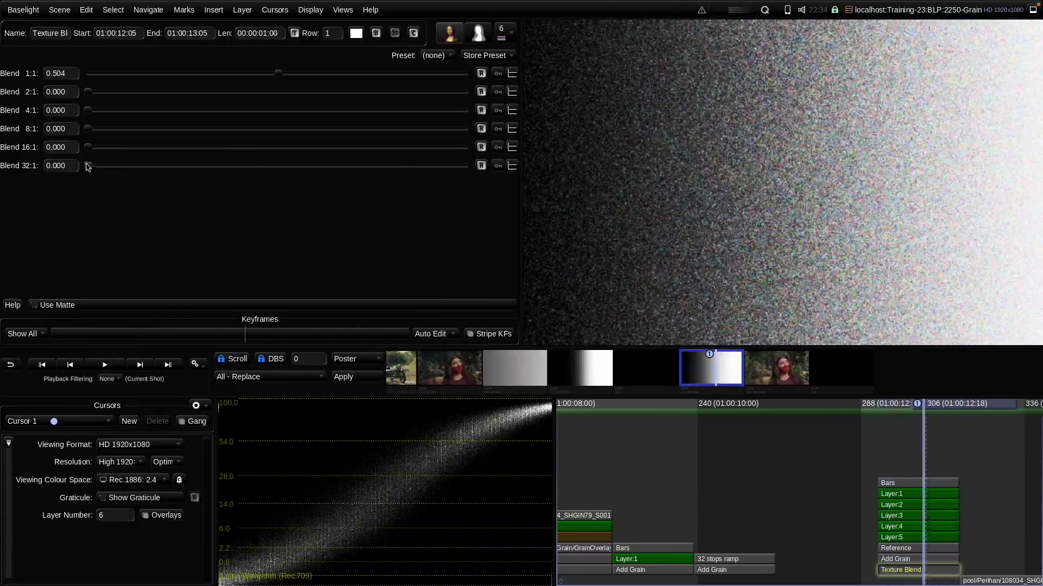
Set the Texture Blend's 32:1 blend to 1.000, 16:1 to 0.805, 8:1 to 0.622 and 4:1 to 0.397.
left_click_drag(88, 166, 549, 170)
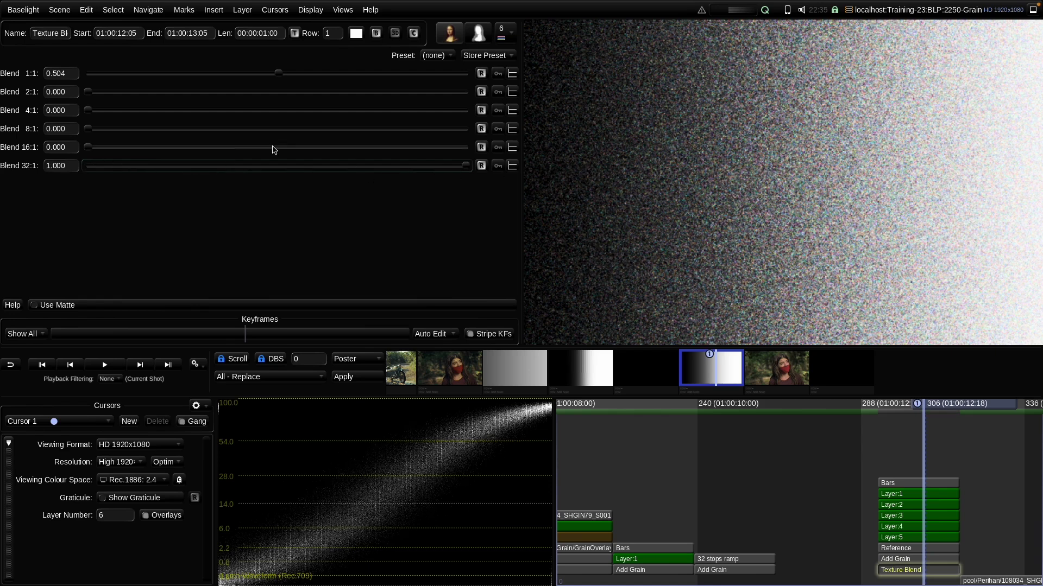
left_click_drag(88, 147, 385, 157)
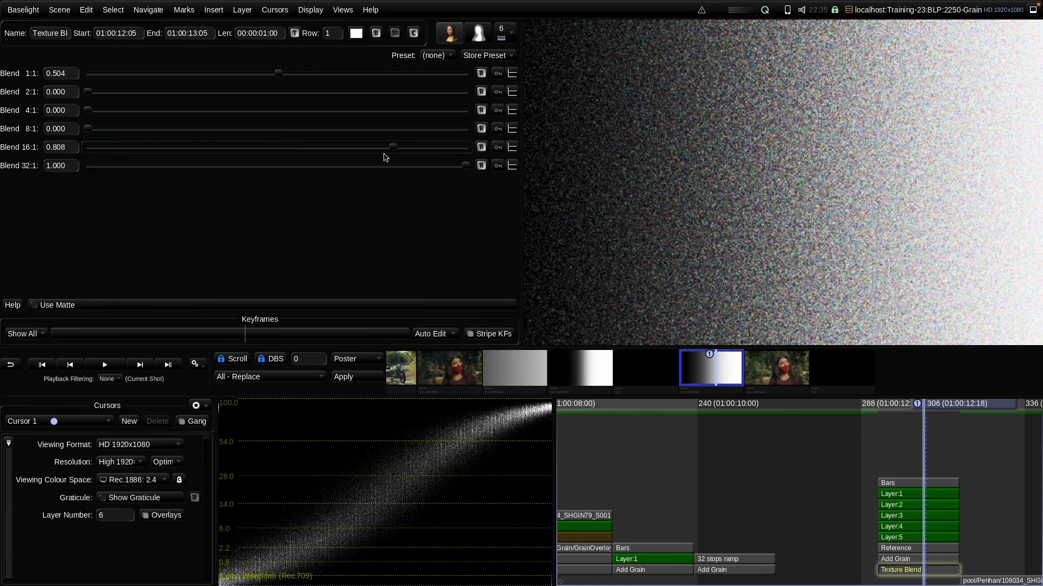
left_click_drag(86, 130, 324, 142)
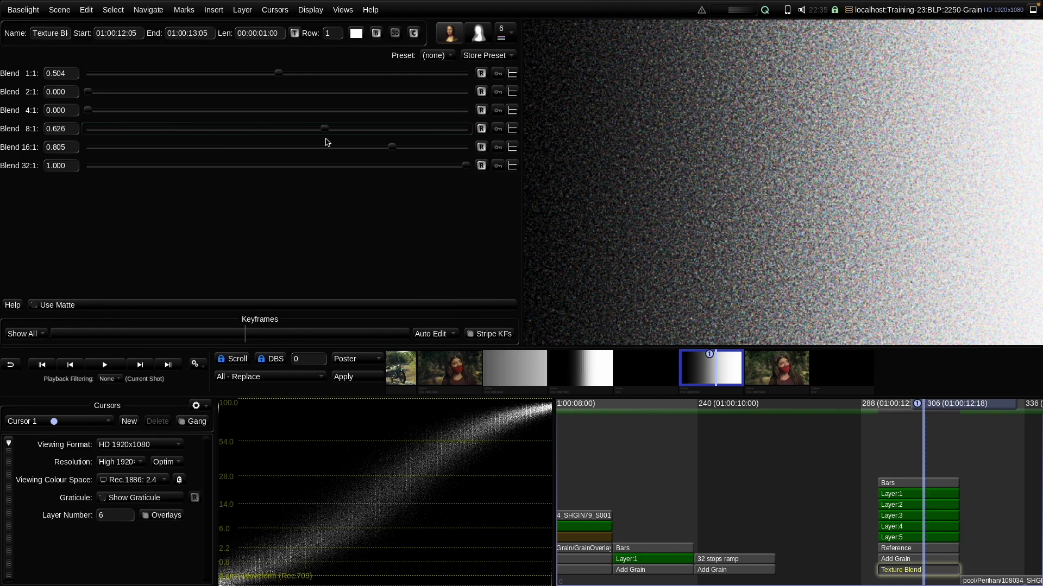
left_click_drag(90, 113, 234, 139)
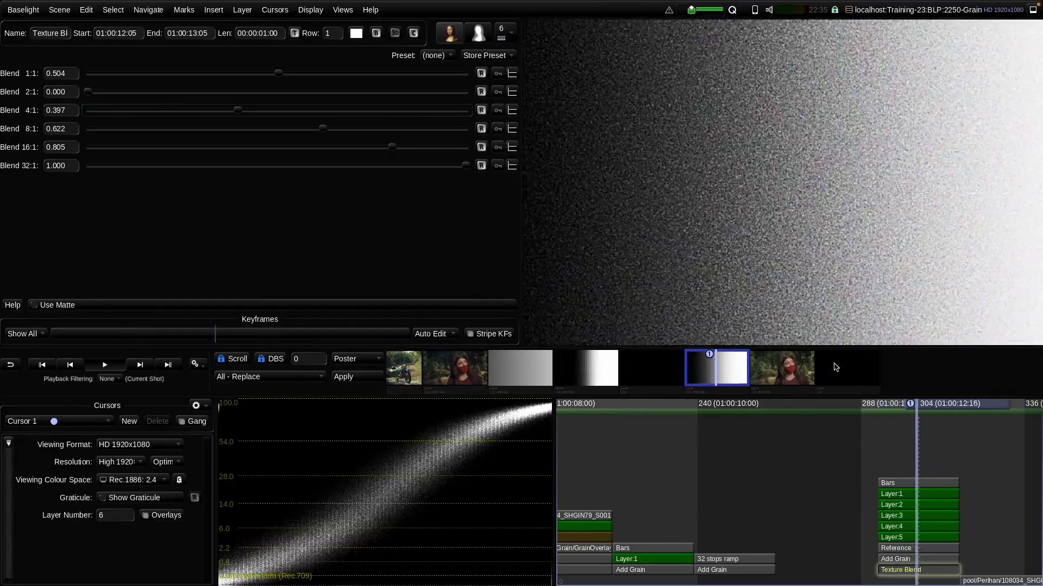
Stop playback and bypass the Texture Blend to compare the grain without it.
key("space")
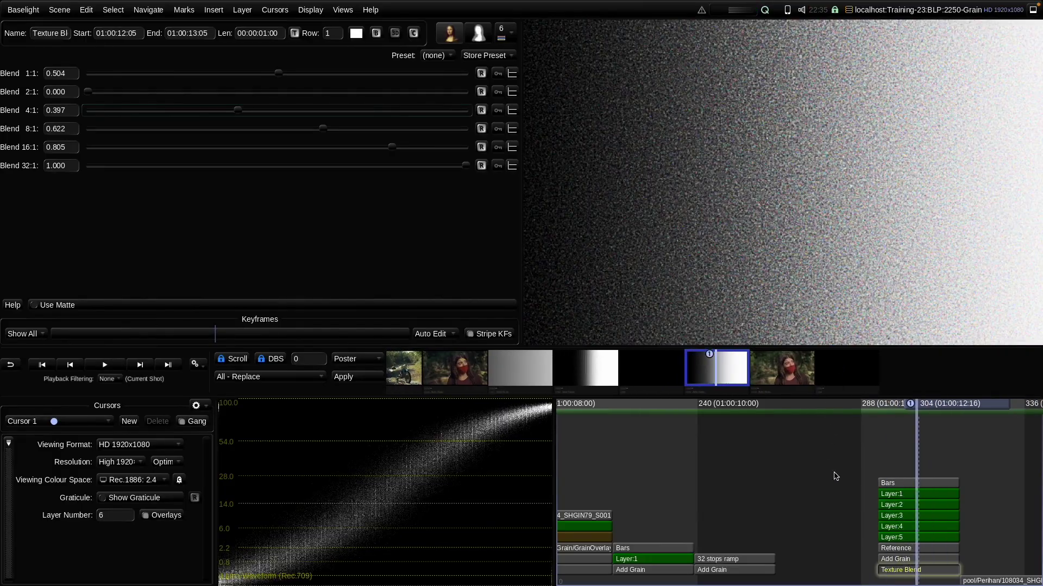
key("ctrl+b")
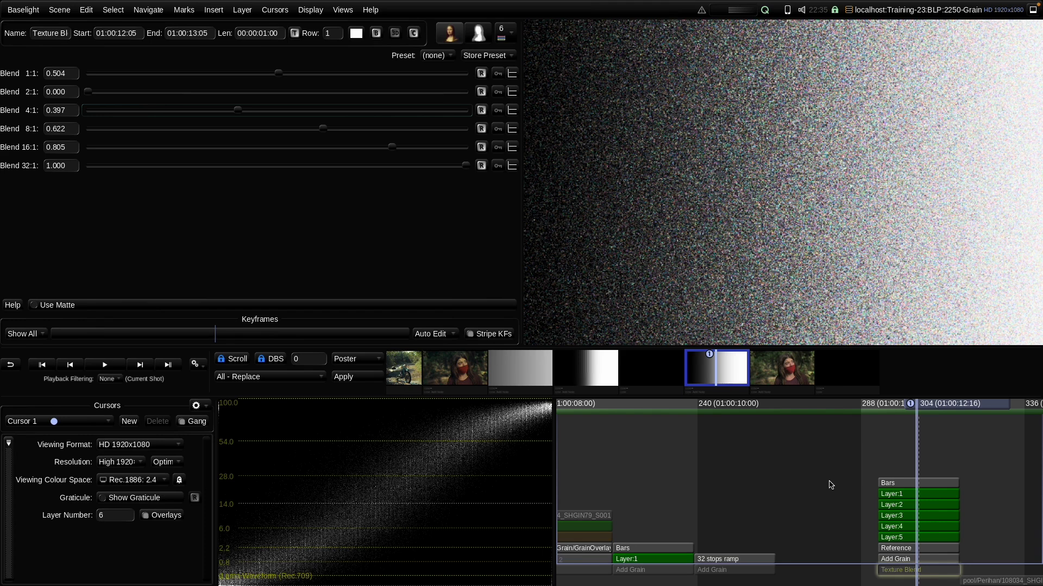
Compare the ramp's grain with and without the Texture Blend, both on a still frame and during playback.
key("ctrl+b")
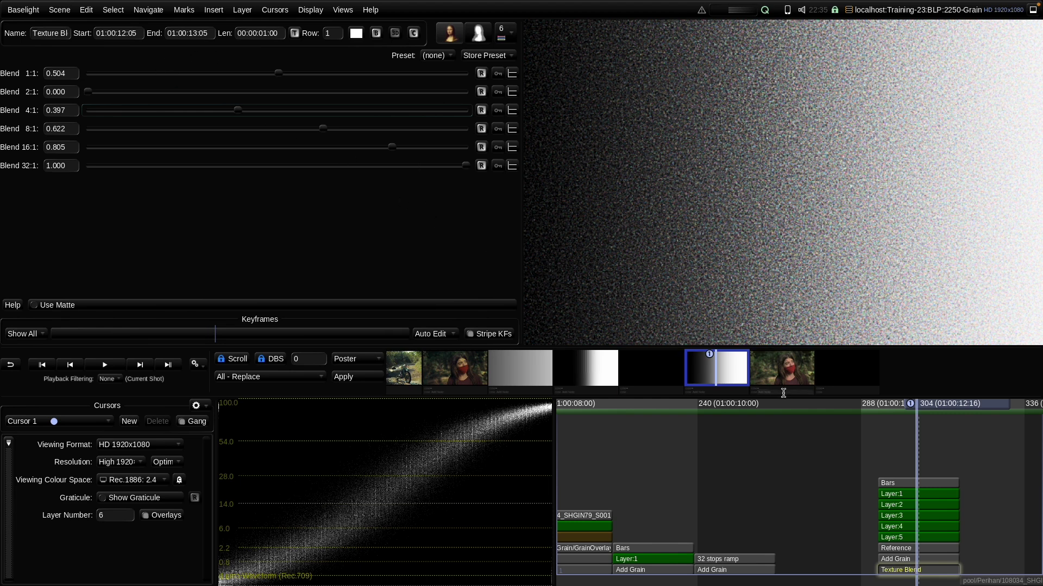
key("ctrl+b")
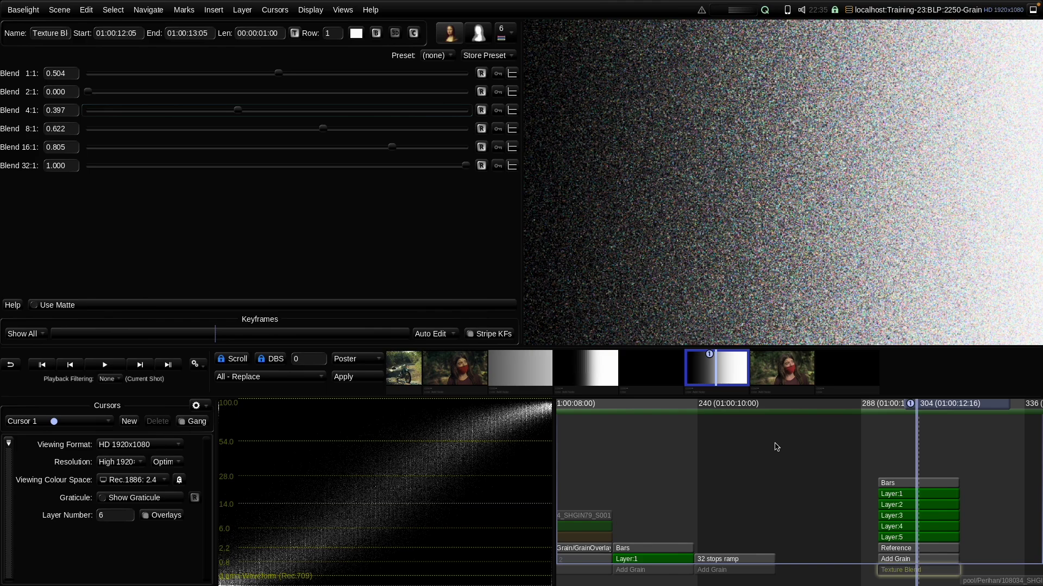
key("ctrl+b")
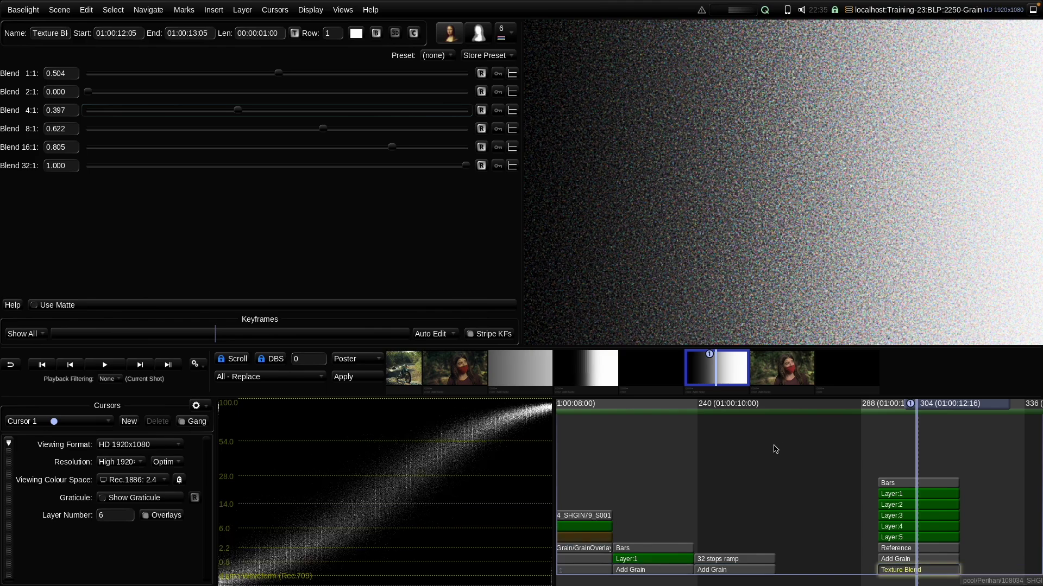
key("space")
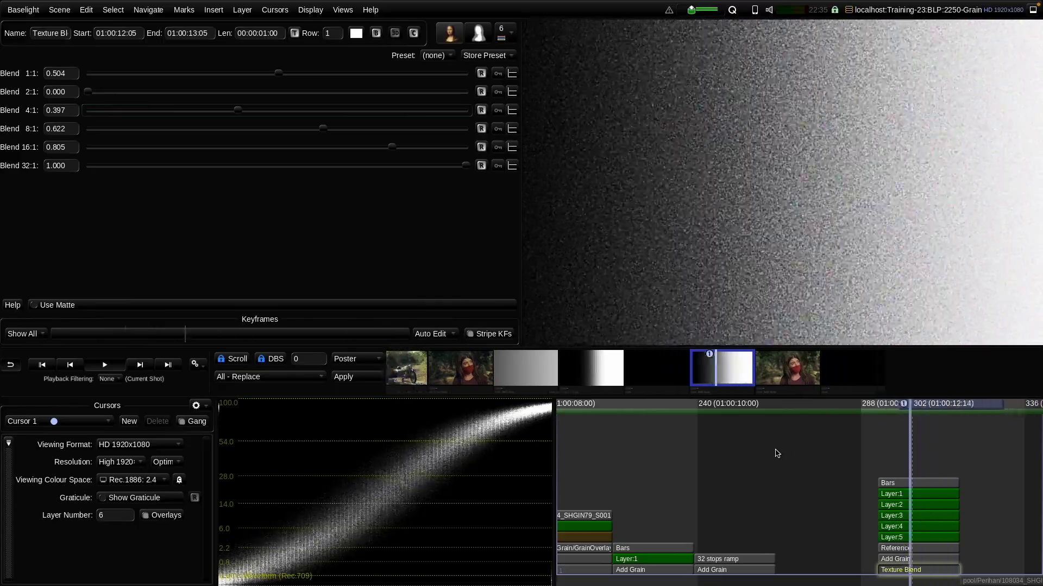
key("ctrl+b")
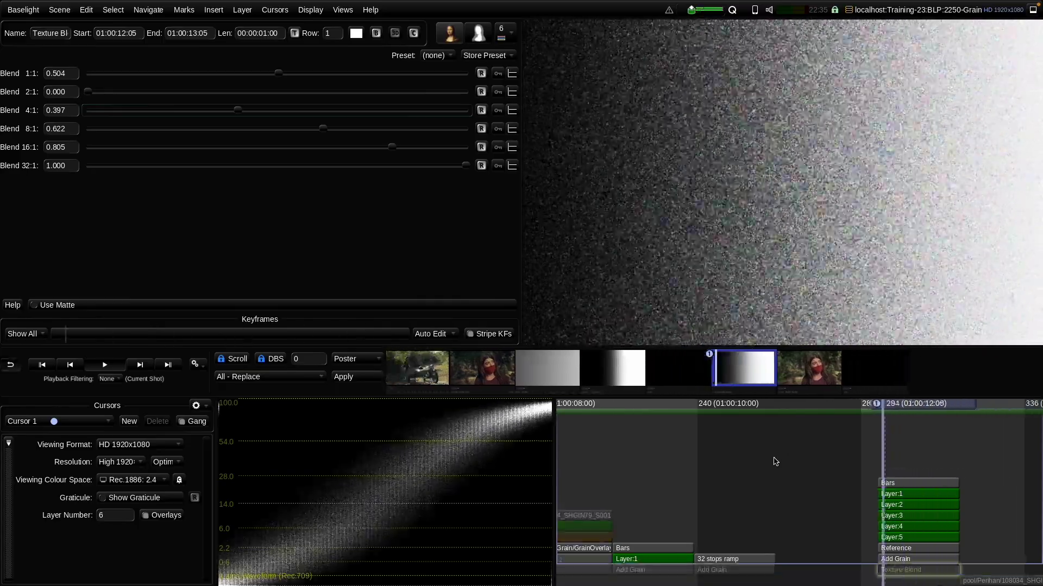
key("ctrl+b")
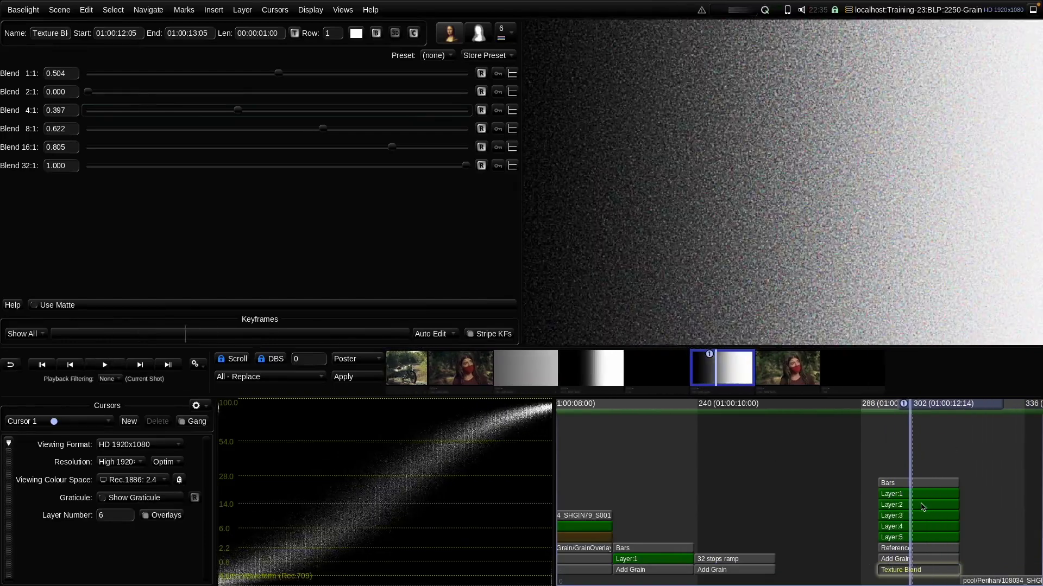
Add a Texture Blend to the last shot in the timeline, the woman with the red scarf.
left_click(905, 580)
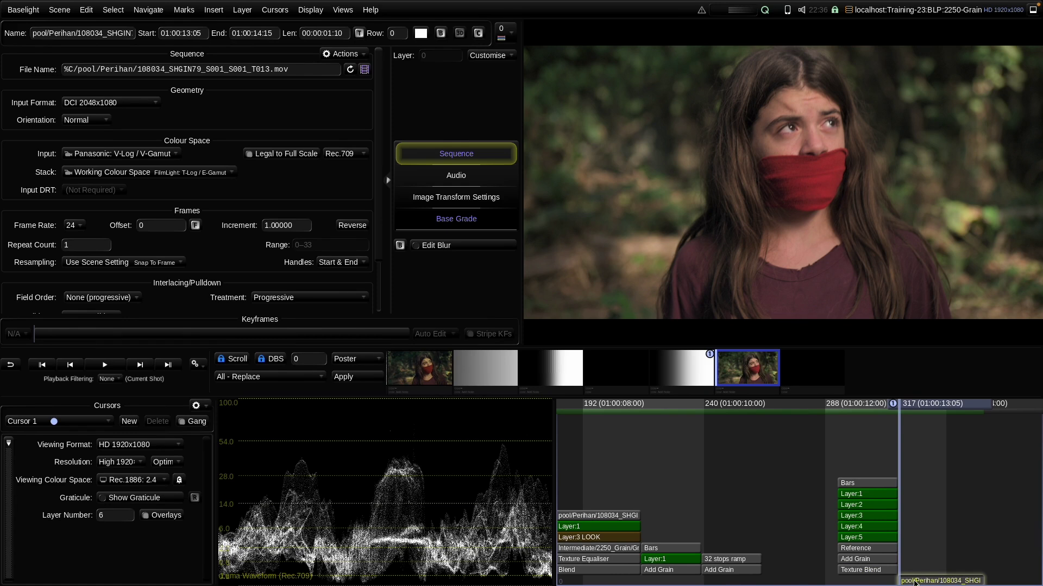
left_click(213, 9)
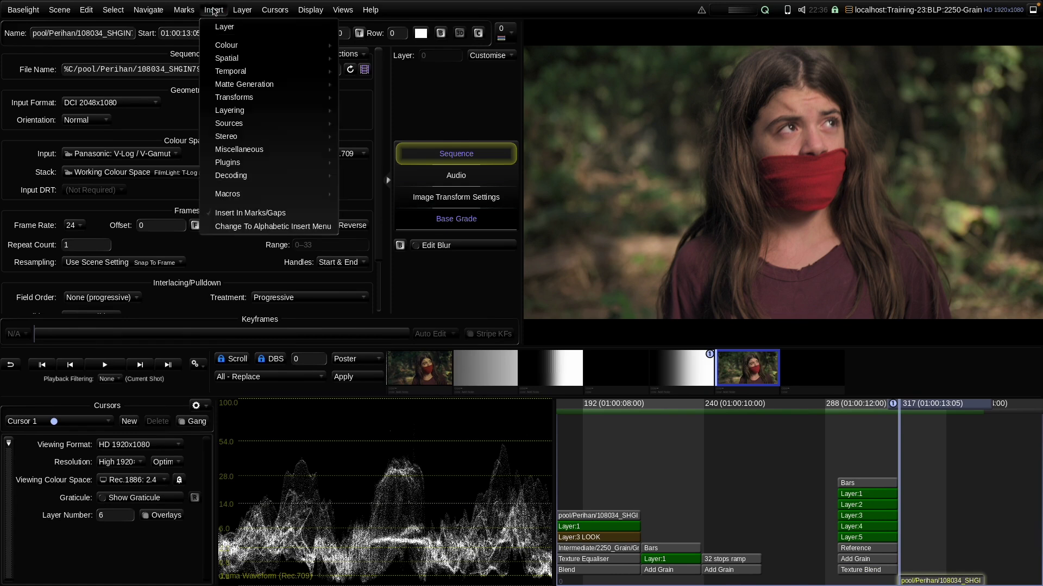
mouse_move(244, 110)
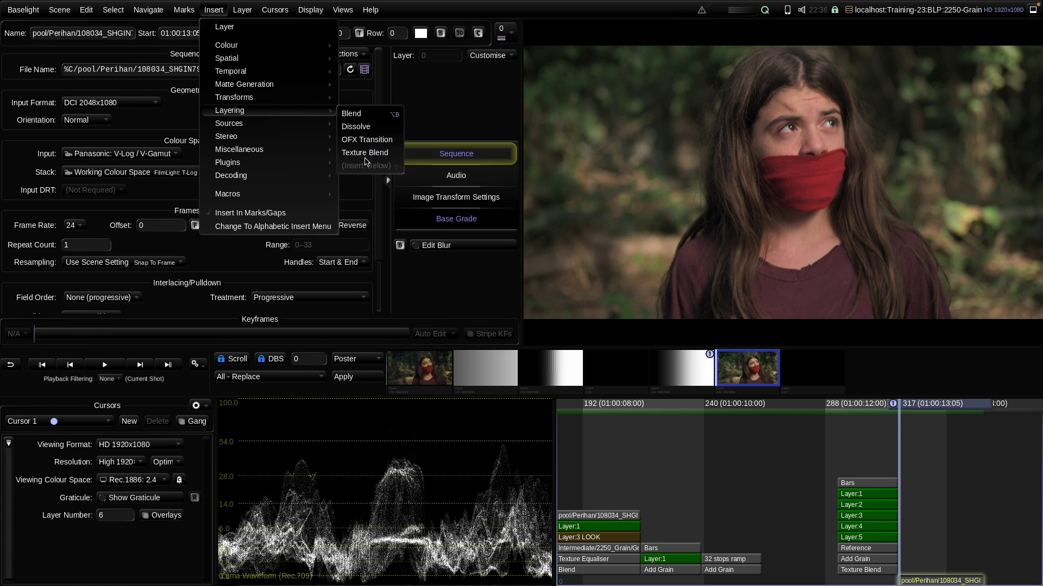
left_click(366, 153)
Insert a Reference between the shot's sequence strip and its Texture Blend, set to the previous layer's output.
left_click(920, 570)
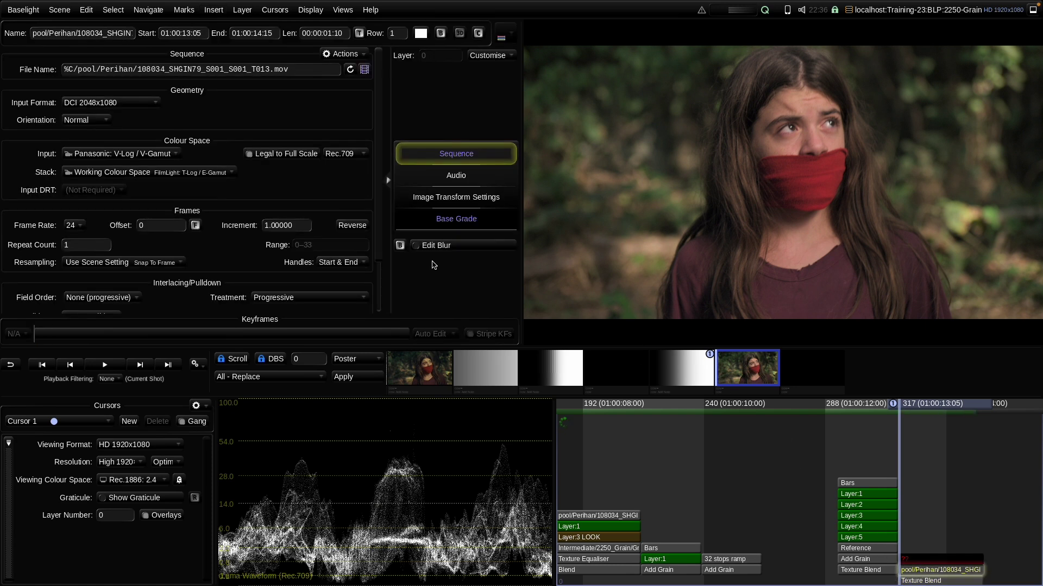
left_click(213, 10)
mouse_move(292, 150)
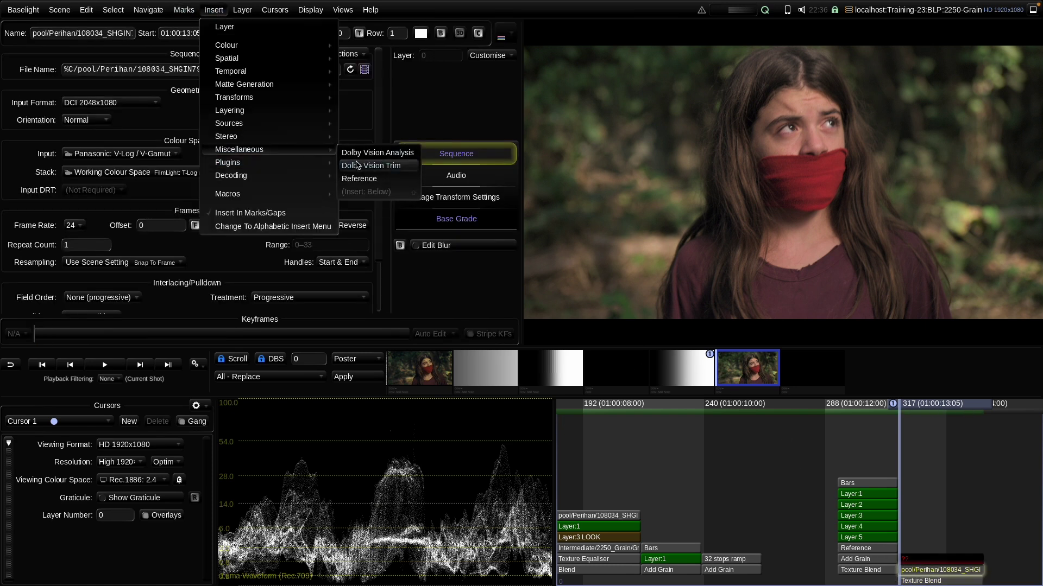
left_click(359, 179)
left_click(91, 56)
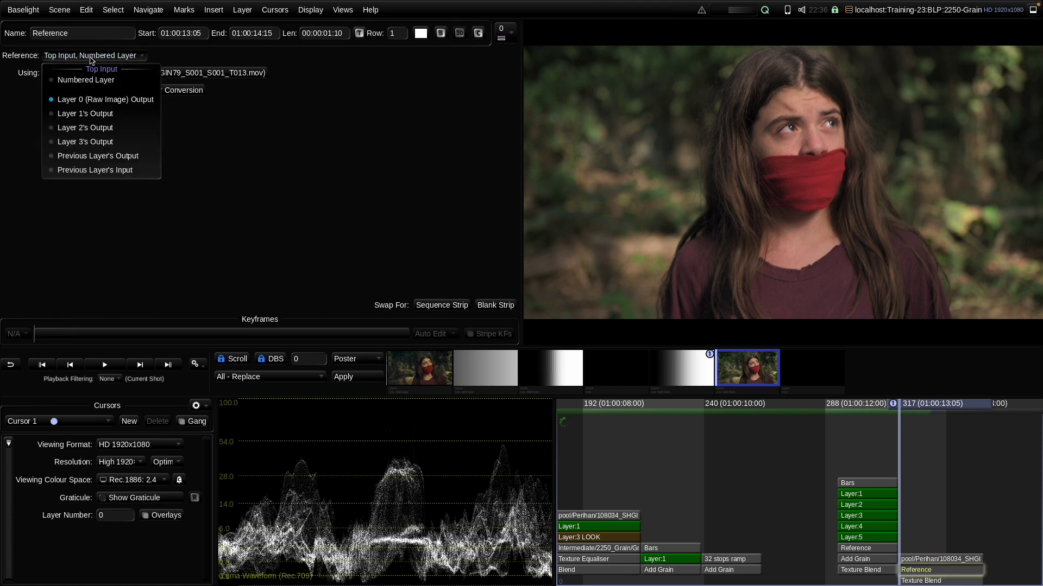
left_click(106, 156)
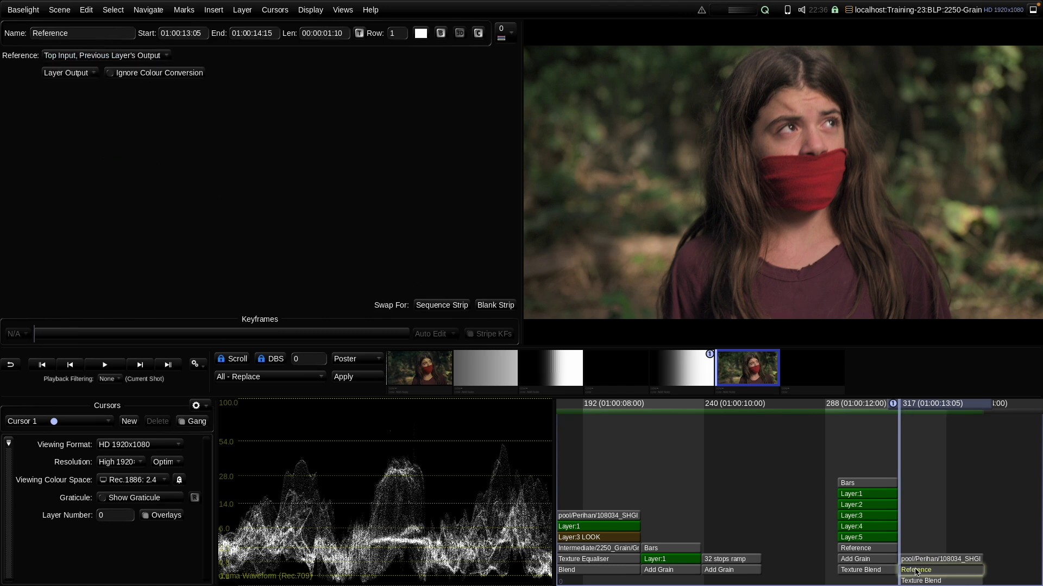
Insert an Add Grain below the Reference with size 3.0, intensity 0.8 and channel correlation 0.8.
left_click(214, 10)
mouse_move(313, 58)
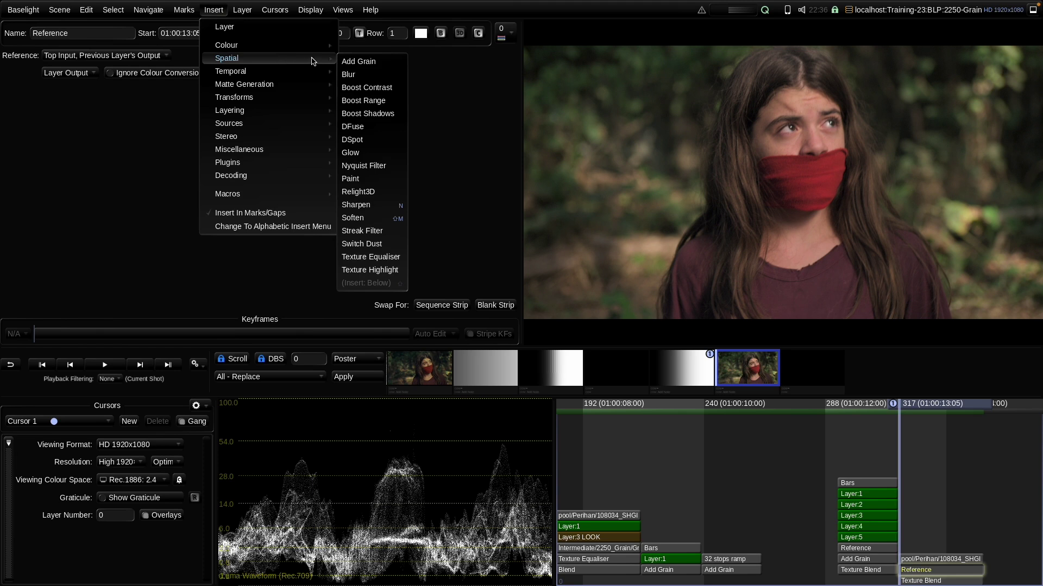
left_click(360, 62)
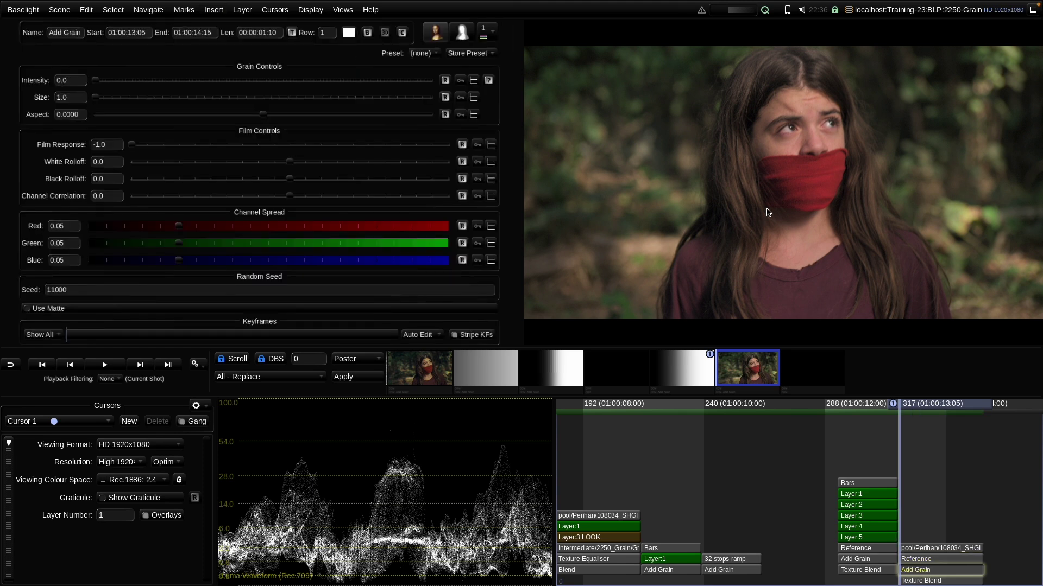
left_click_drag(97, 99, 264, 113)
left_click_drag(96, 80, 121, 86)
left_click_drag(297, 199, 408, 213)
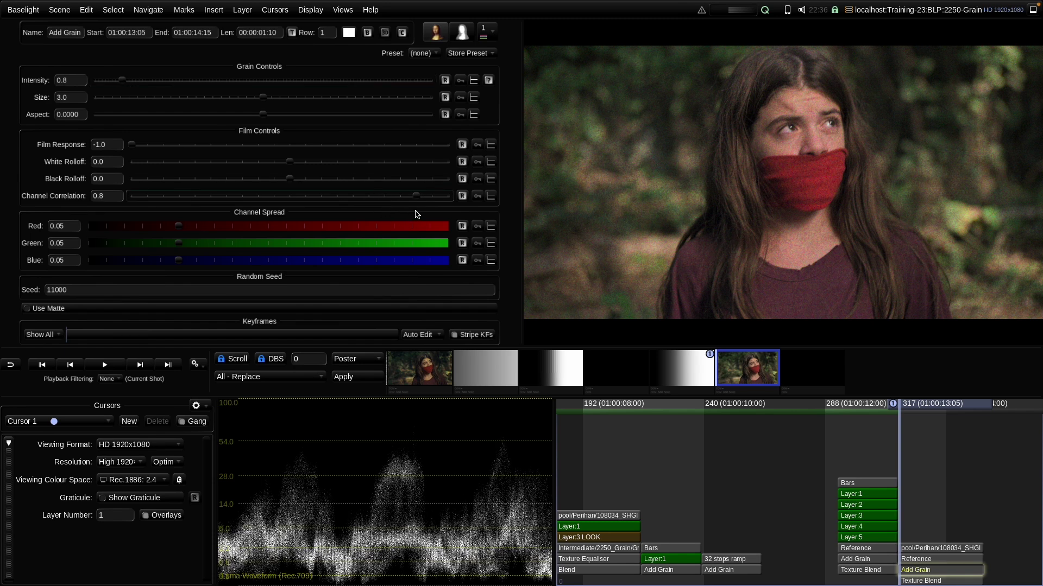
Insert a second Add Grain with film response 1.0, size 2.0, intensity 0.5 and channel correlation 0.7.
left_click(213, 10)
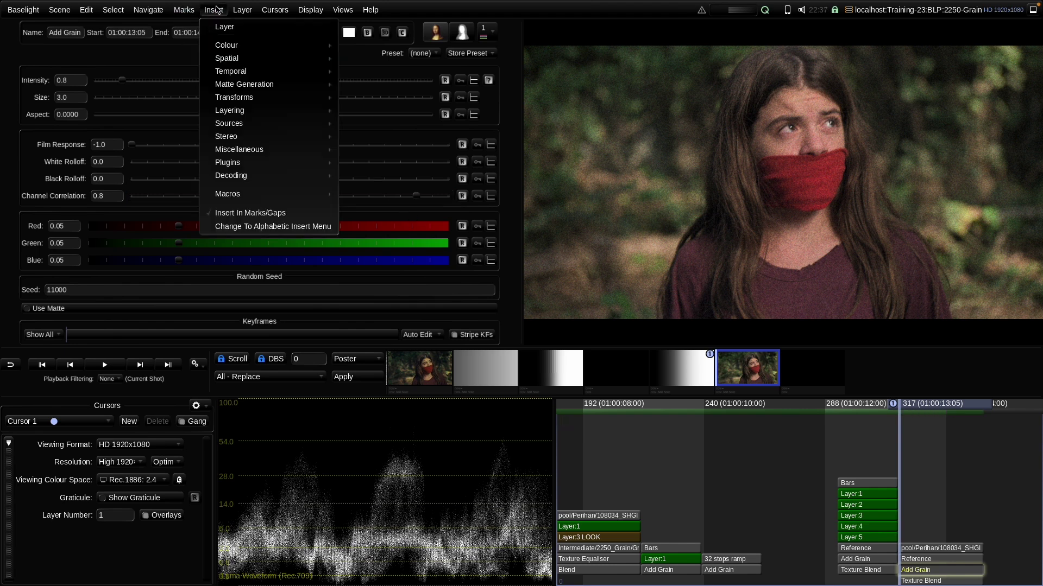
mouse_move(287, 60)
left_click(351, 62)
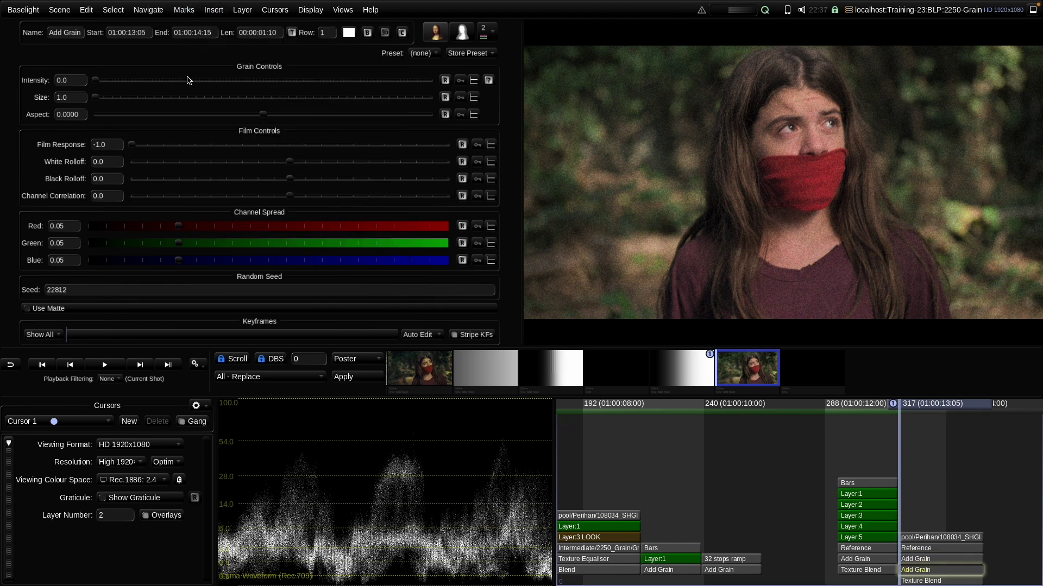
left_click_drag(134, 147, 501, 189)
left_click_drag(95, 98, 178, 106)
left_click_drag(95, 81, 115, 88)
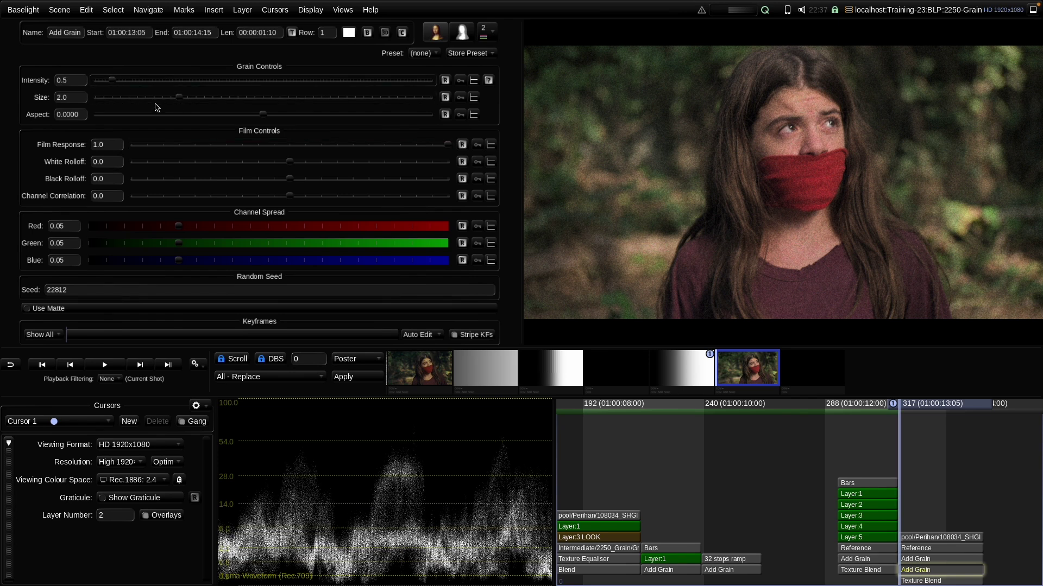
left_click_drag(295, 207, 403, 210)
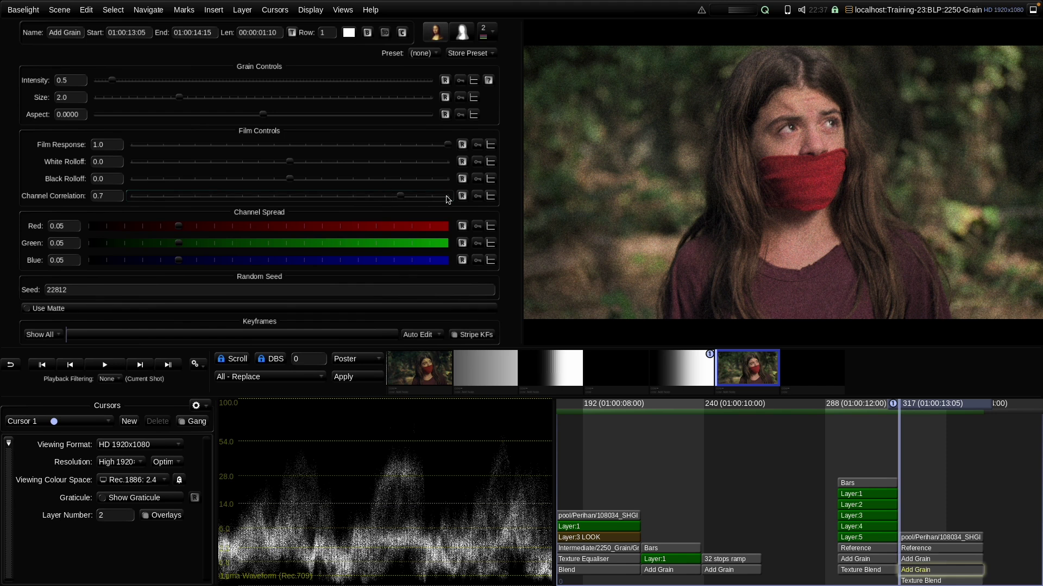
Set the shot's Texture Blend to 0.510 for 1:1, 0.335 for 4:1, 0.526 for 8:1, 0.726 for 16:1 and 1.000 for 32:1.
left_click(926, 581)
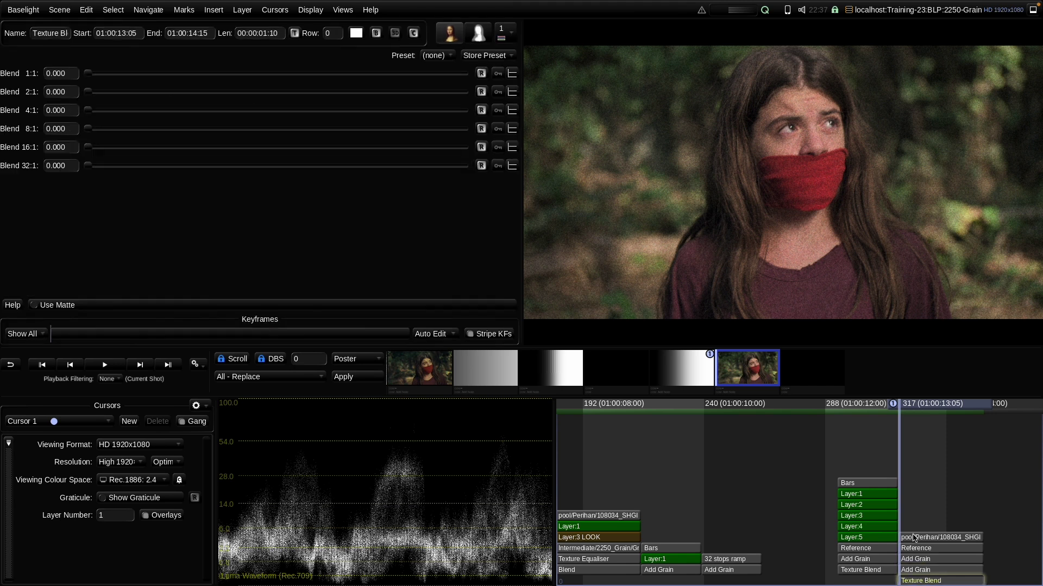
left_click_drag(90, 73, 278, 80)
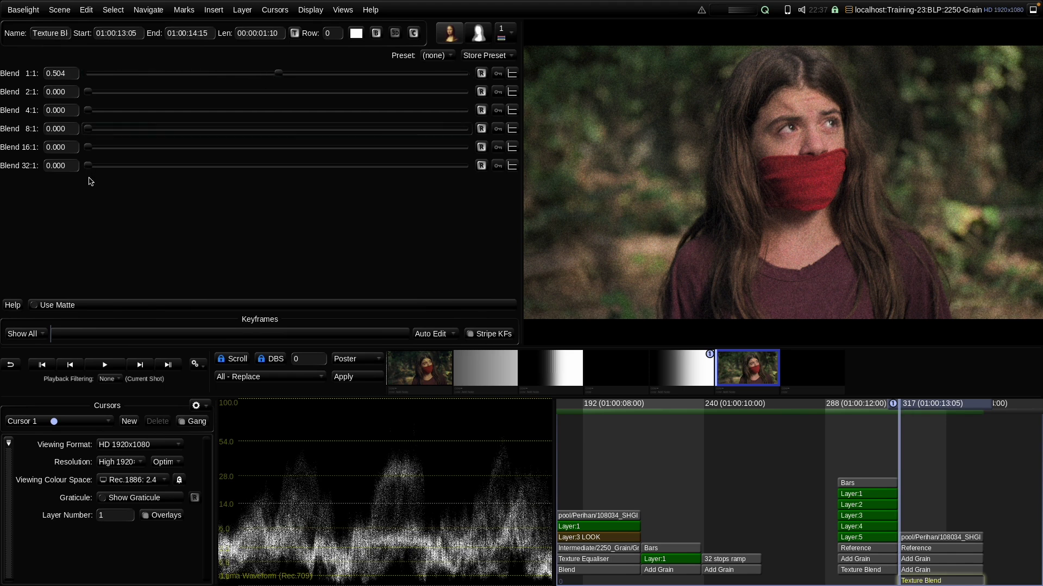
left_click_drag(89, 167, 520, 190)
left_click_drag(89, 146, 363, 175)
left_click_drag(88, 129, 289, 150)
left_click_drag(92, 109, 214, 129)
left_click_drag(279, 73, 280, 77)
During playback, lower the intensity of the size 3.0 Add Grain to 0.3 and of the size 2.0 one to 0.4.
key("space")
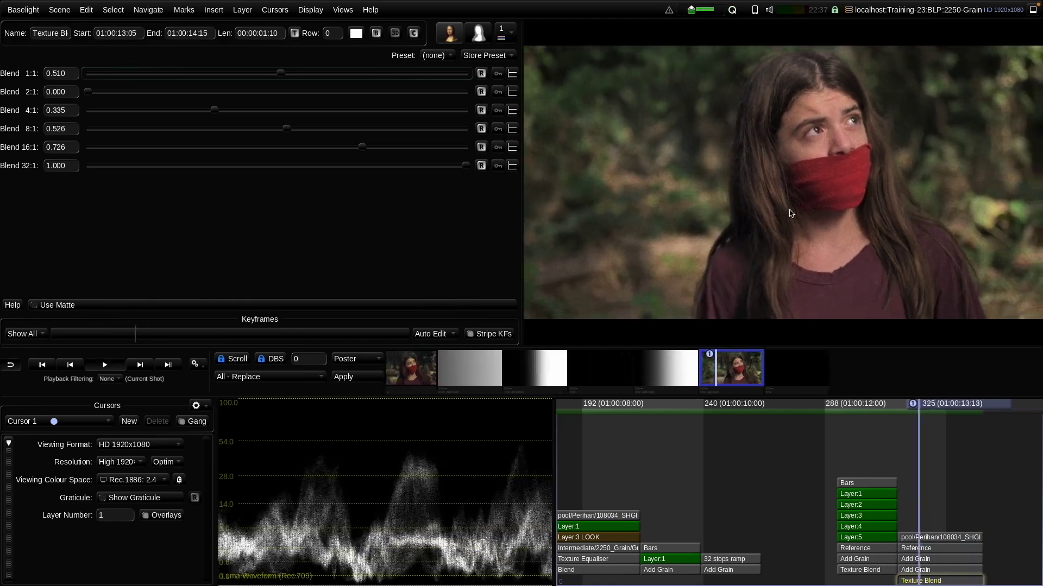
scroll(858, 178, "up", 3)
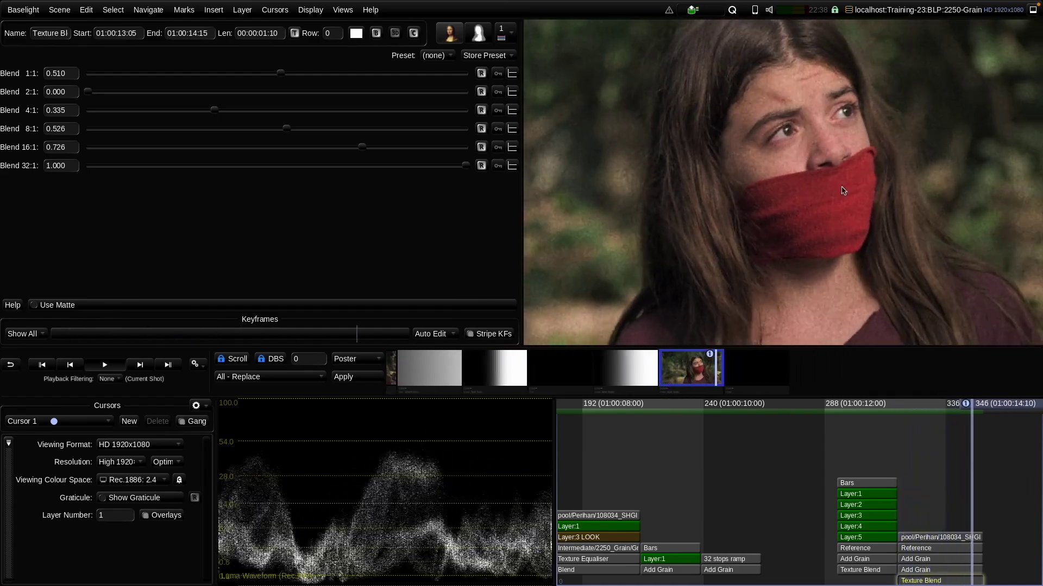
left_click(924, 560)
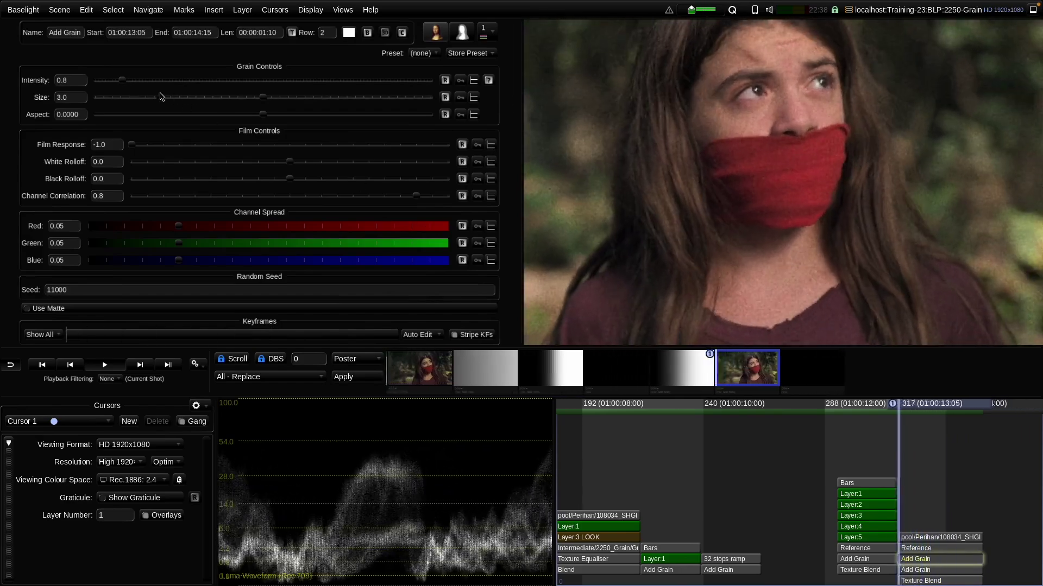
left_click_drag(122, 81, 113, 84)
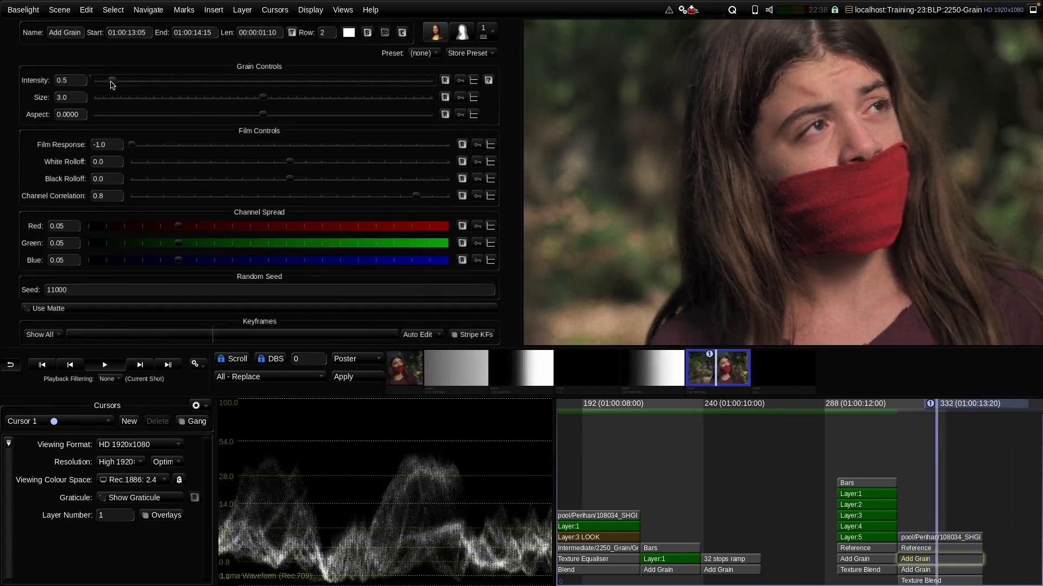
left_click(908, 570)
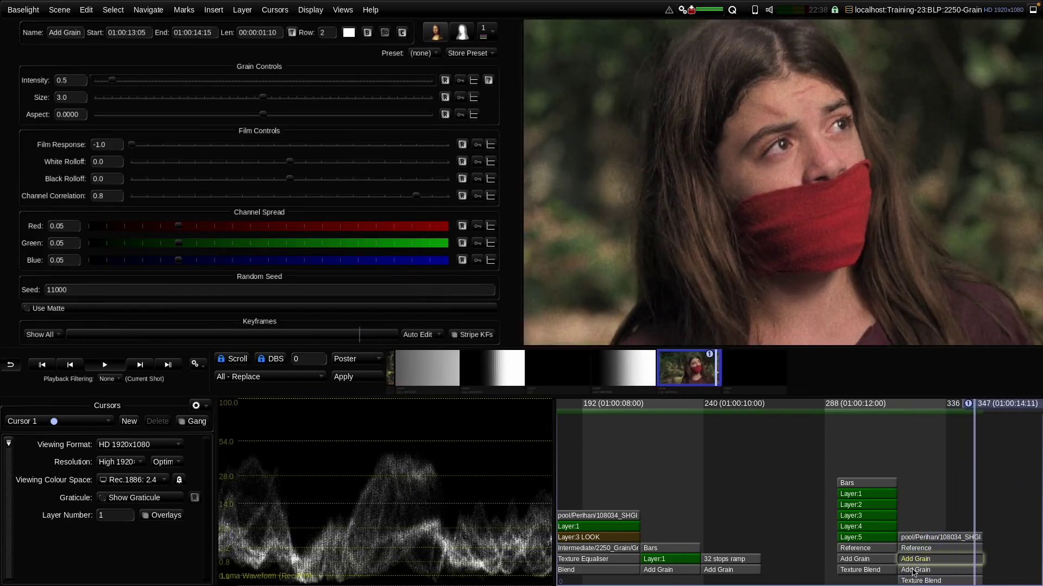
left_click_drag(114, 81, 110, 82)
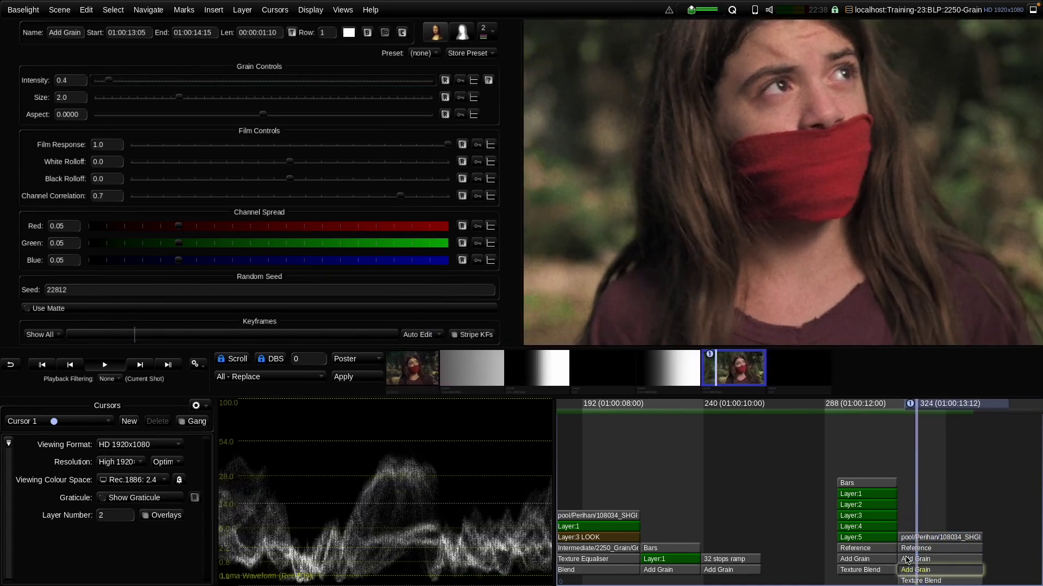
left_click(923, 559)
left_click_drag(110, 82, 107, 84)
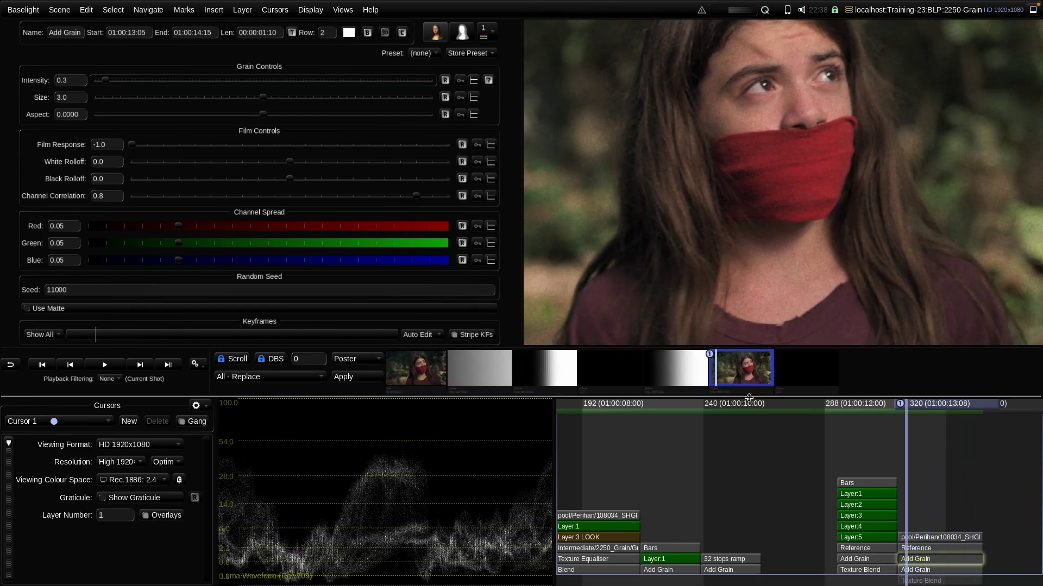
Set the size 3.0 Add Grain's intensity to 0.5 and the size 2.0 one's to 0.8, and review the shot in playback.
scroll(728, 154, "up", 5)
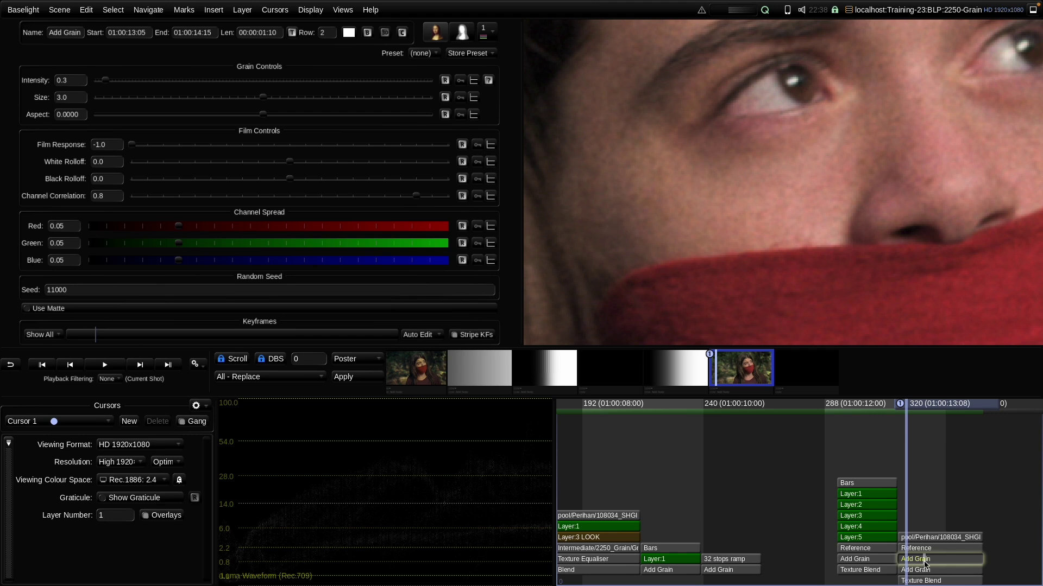
left_click_drag(105, 80, 114, 83)
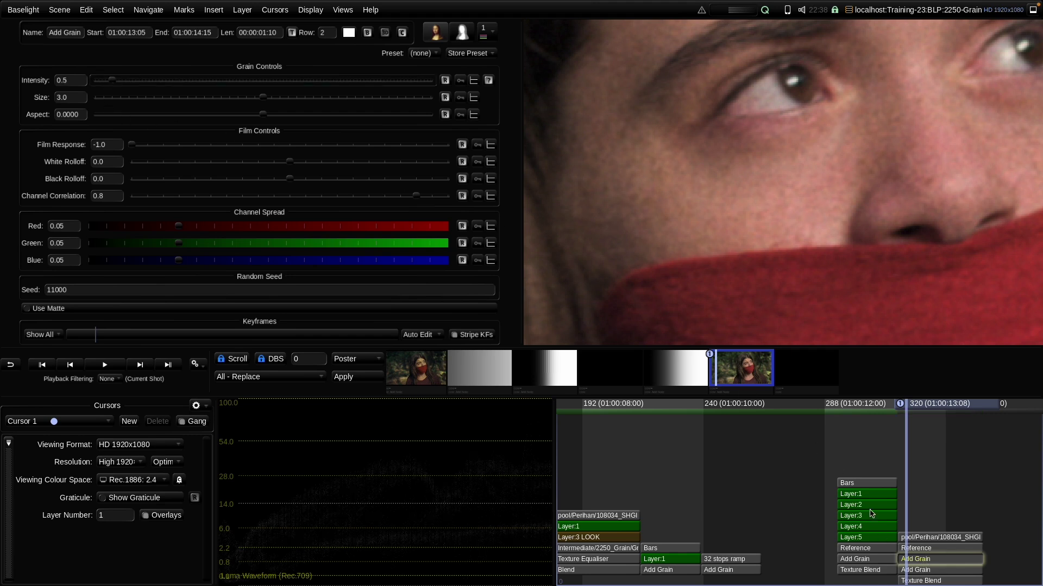
left_click(923, 570)
left_click_drag(109, 81, 121, 81)
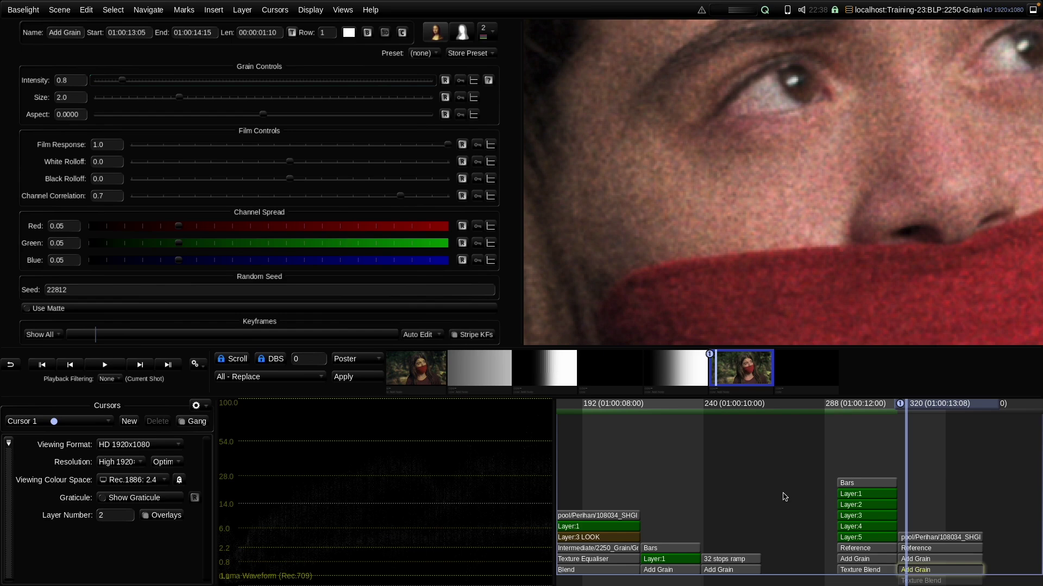
key("space")
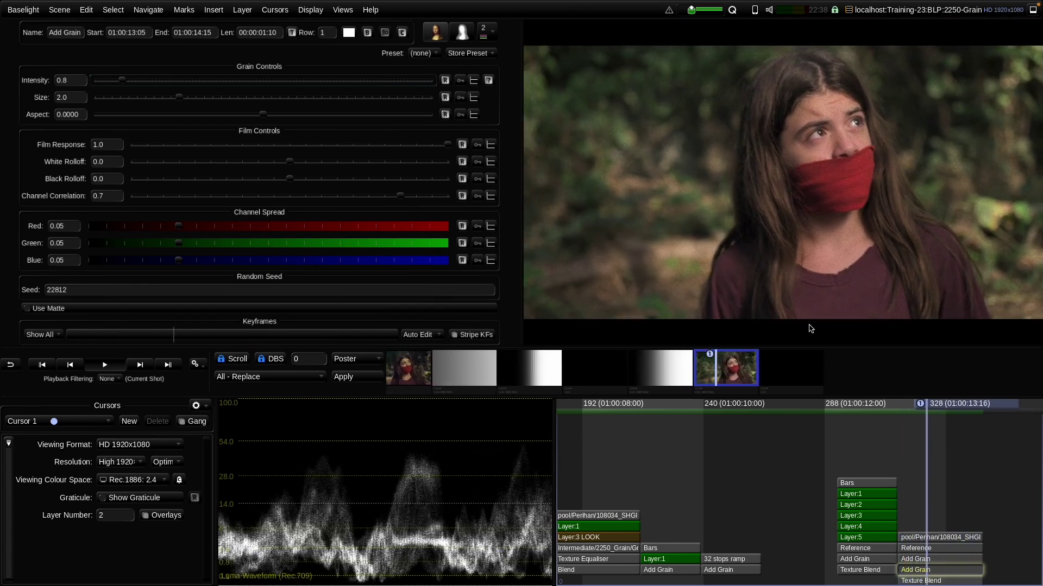
key("space")
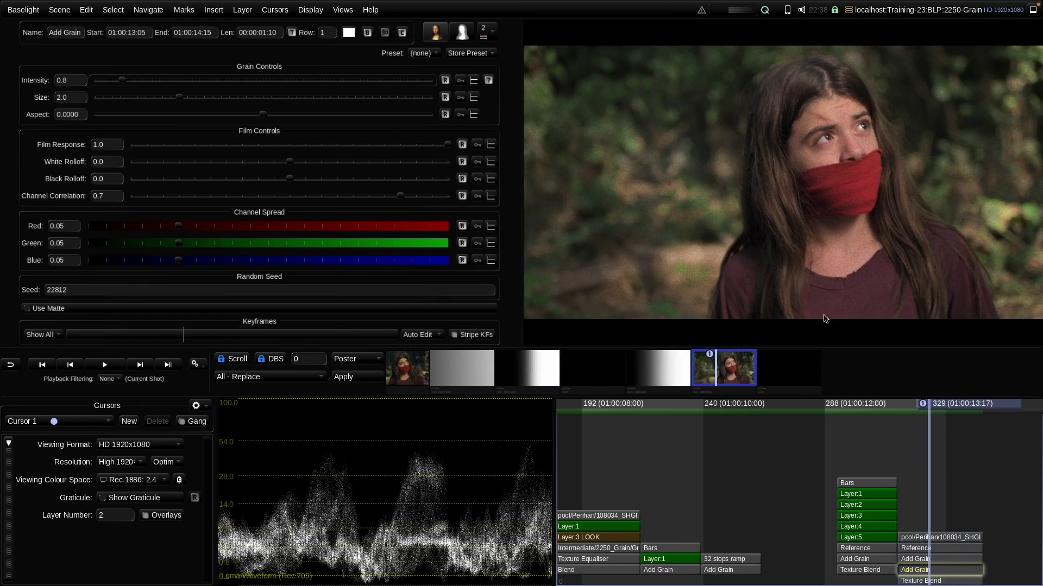